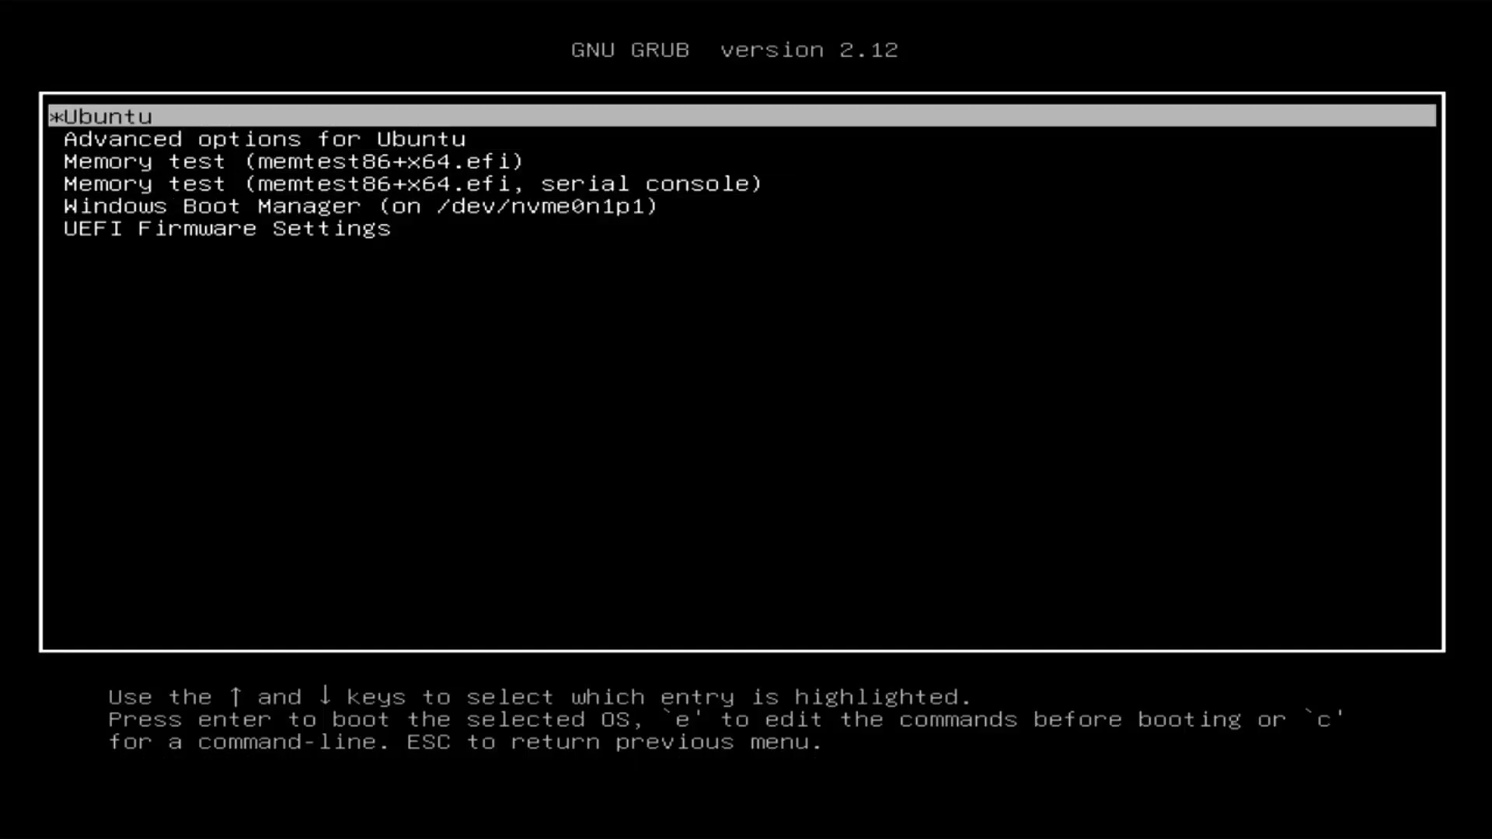
- Boot the Ubuntu GRUB entry and unlock the encrypted disk with the LUKS passphrase
{"action": "key", "text": "Return"}
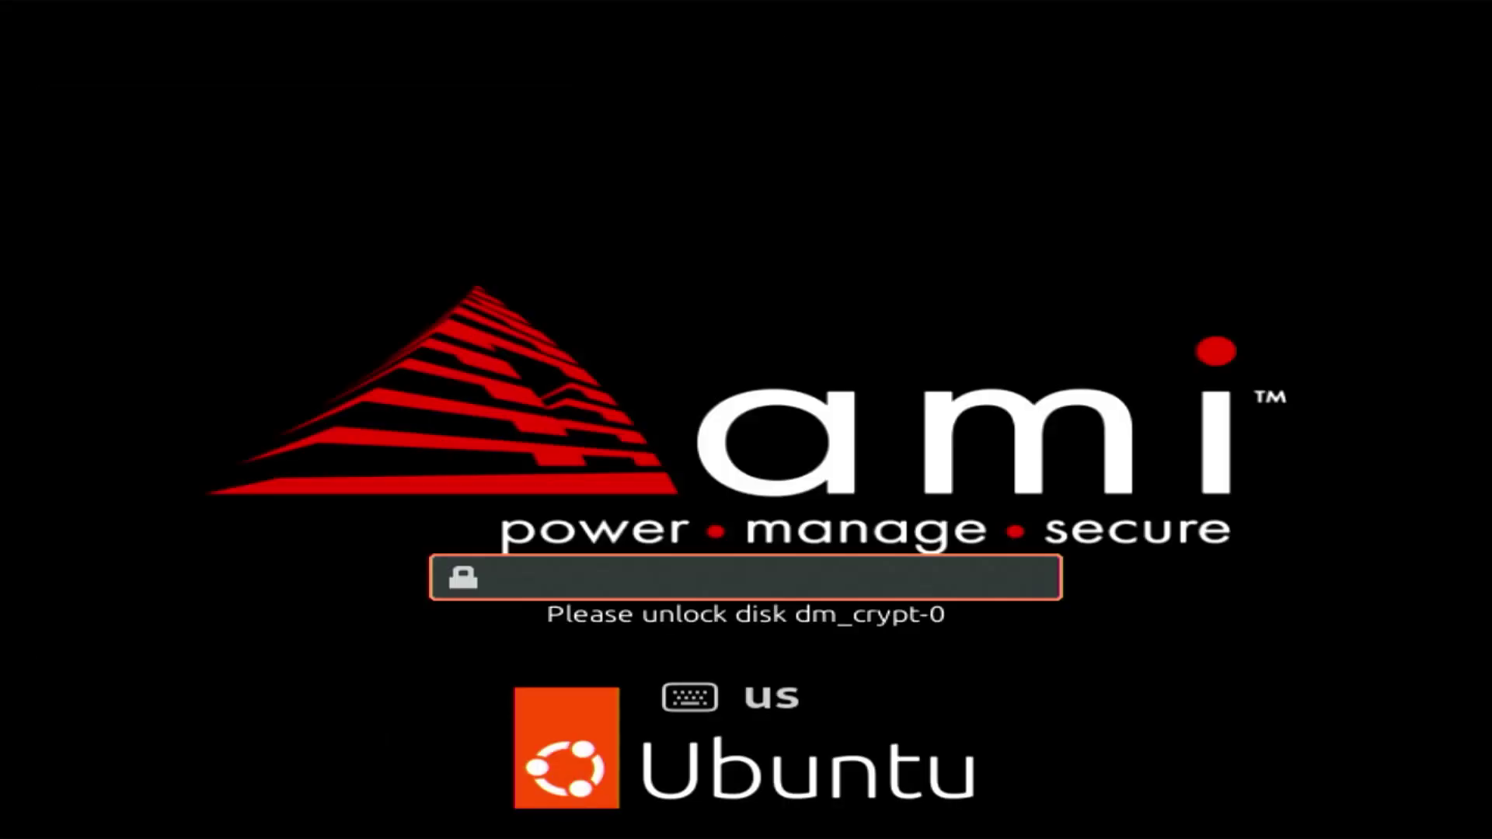
{"action": "type", "text": "•••••••••"}
{"action": "key", "text": "BackSpace"}
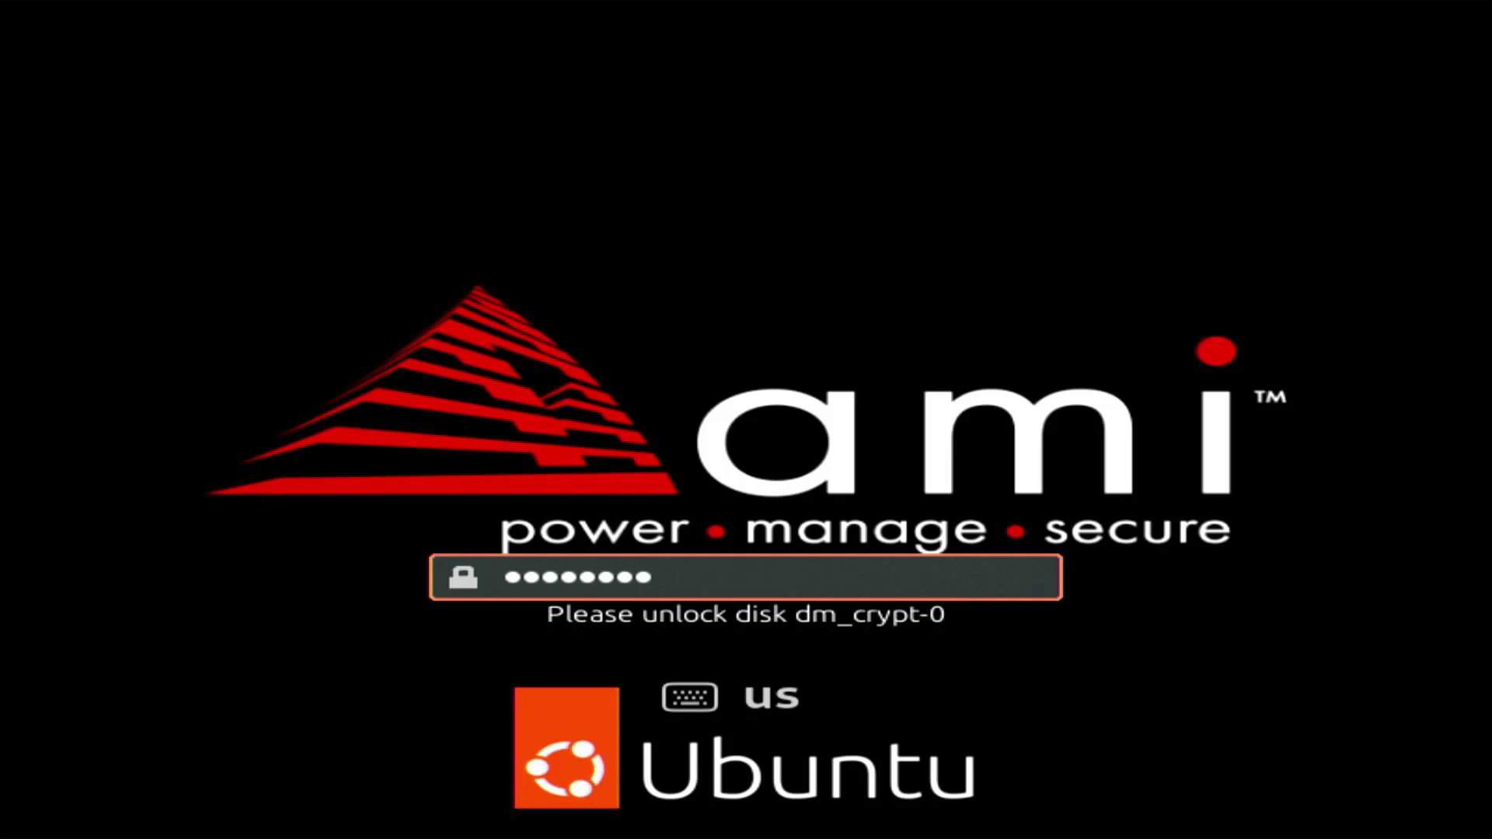
{"action": "key", "text": "Return"}
- Log in with the account password and open a terminal with Ctrl+Alt+T
{"action": "type", "text": "••••••••"}
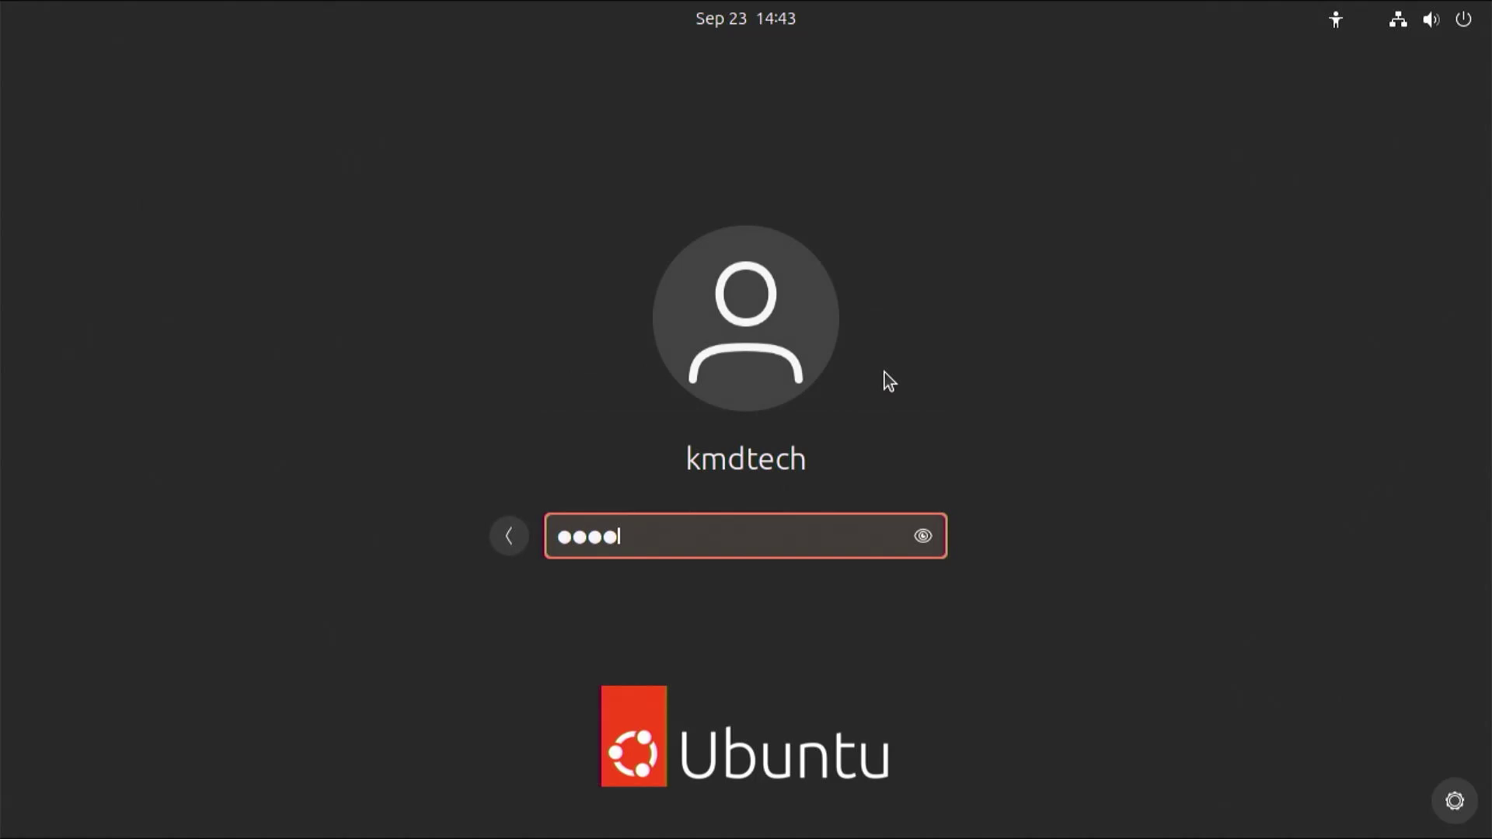
{"action": "key", "text": "Return"}
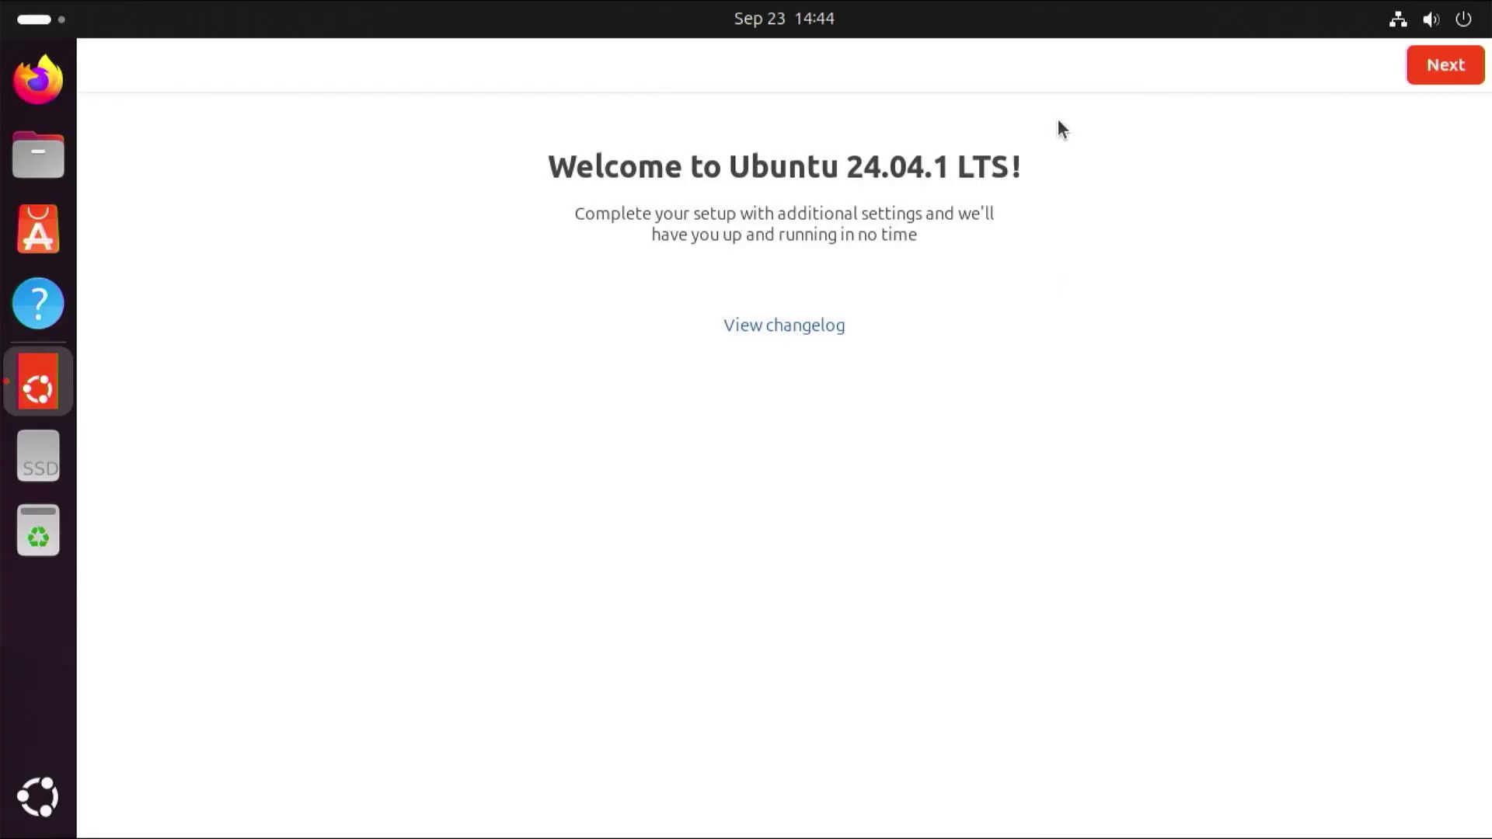
{"action": "key", "text": "ctrl+alt+t"}
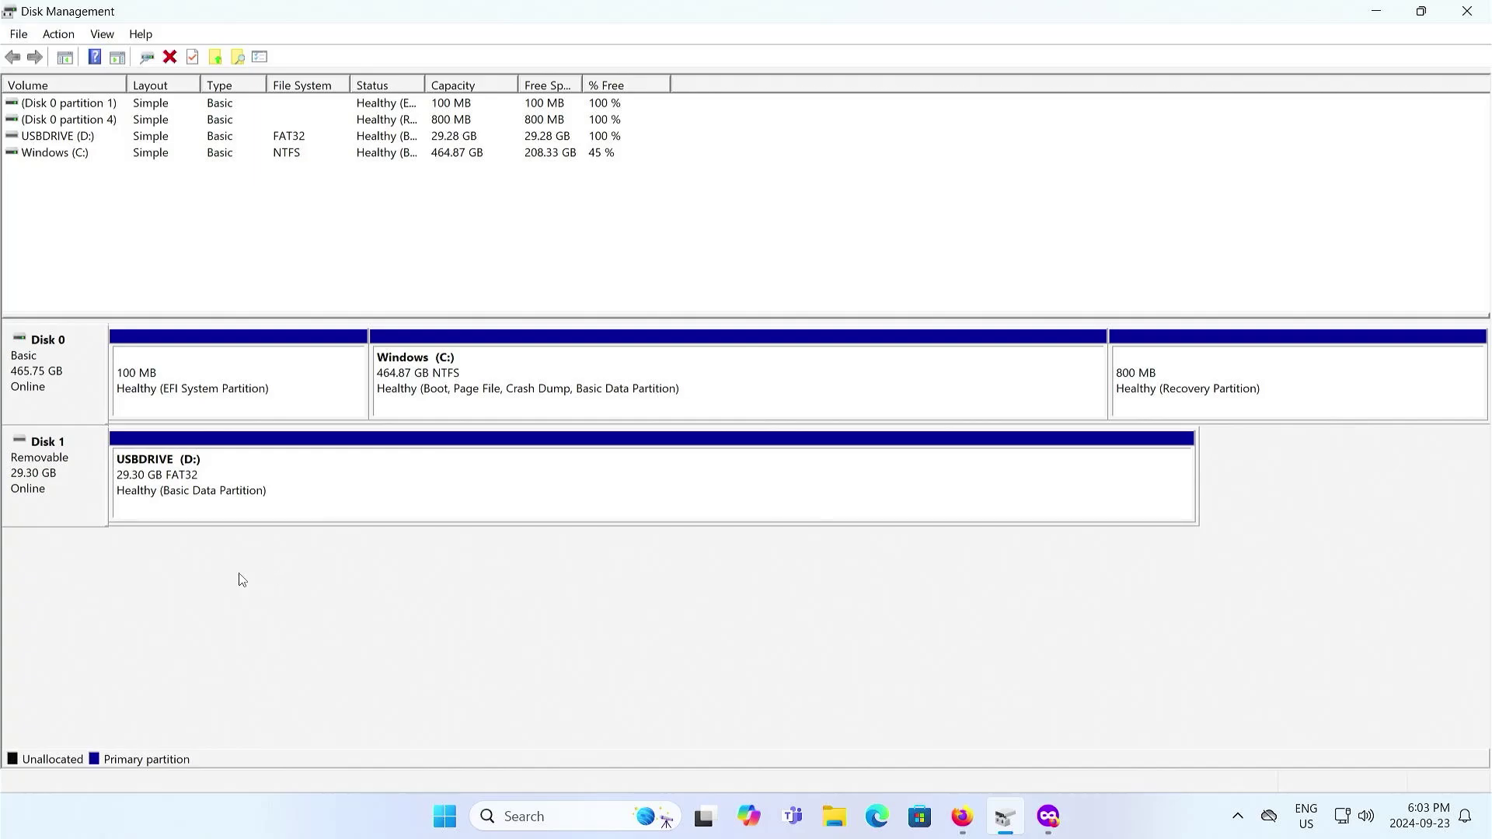
{"action": "left_click", "coordinate": [495, 397]}
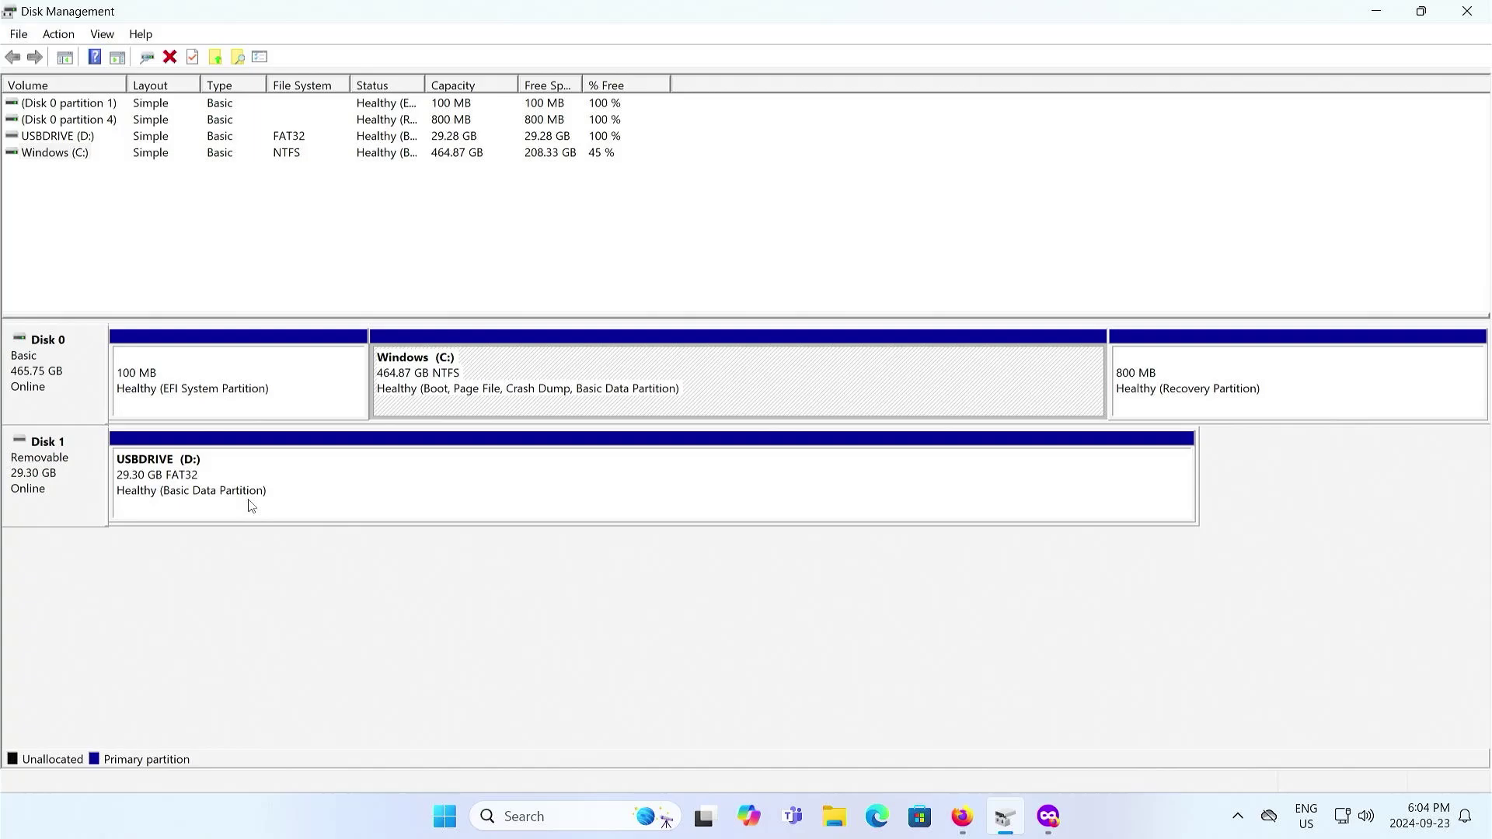
{"action": "left_click", "coordinate": [513, 593]}
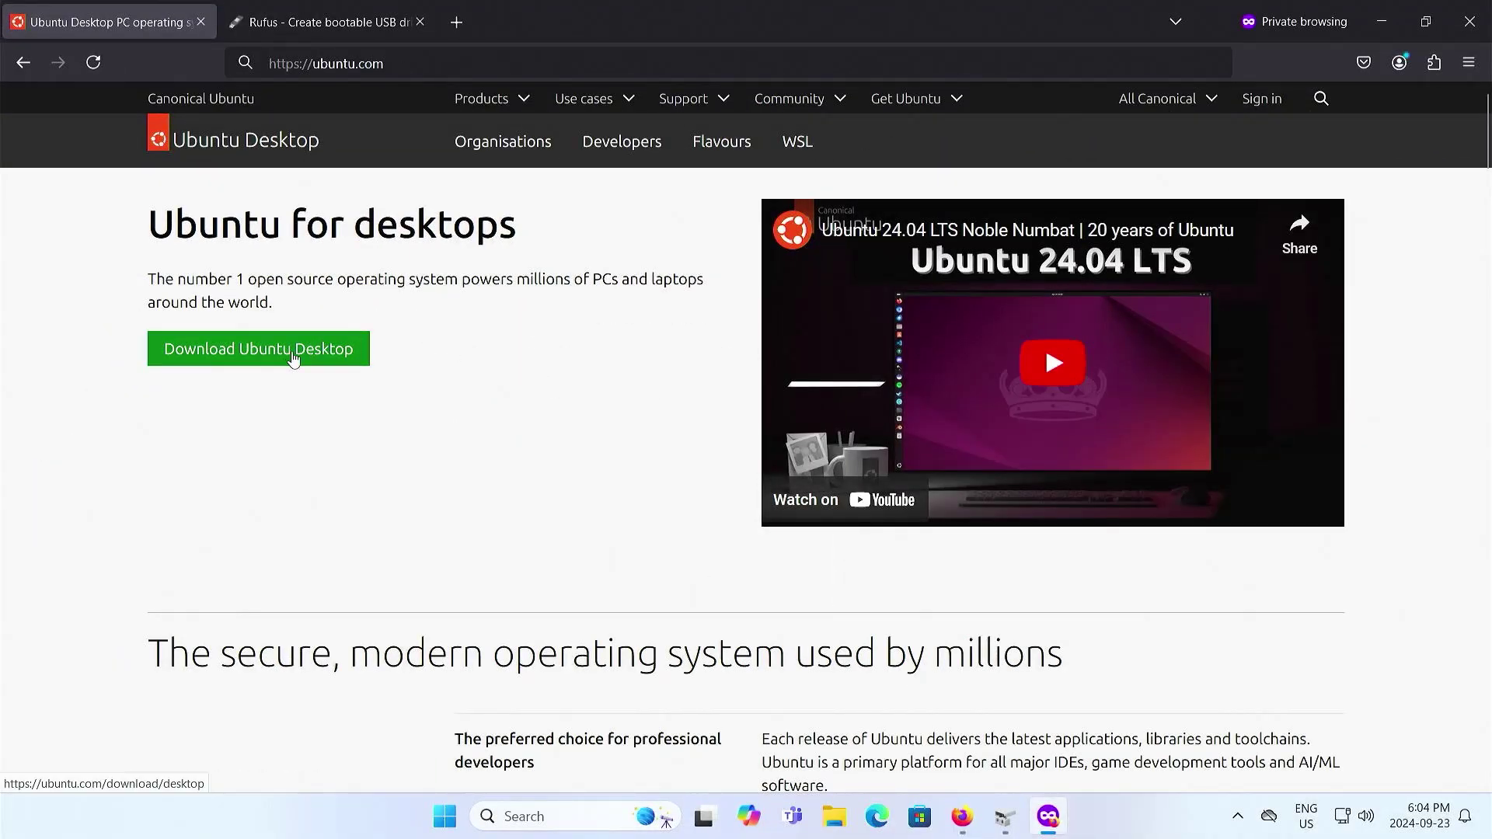
- Open the Ubuntu Desktop download page, then switch to the Rufus site and scroll down it
{"action": "left_click", "coordinate": [293, 357]}
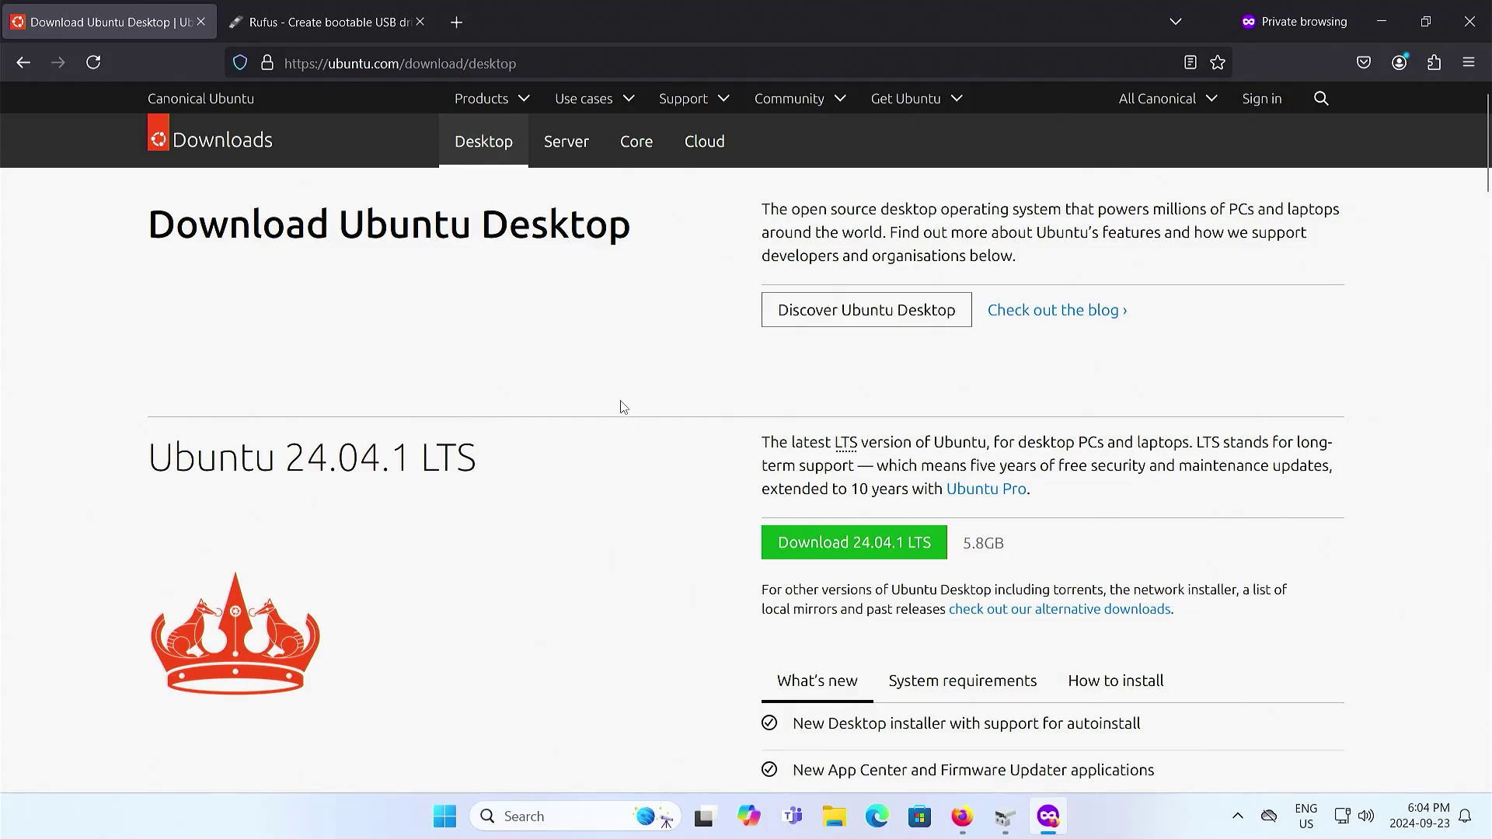
{"action": "left_click", "coordinate": [350, 23]}
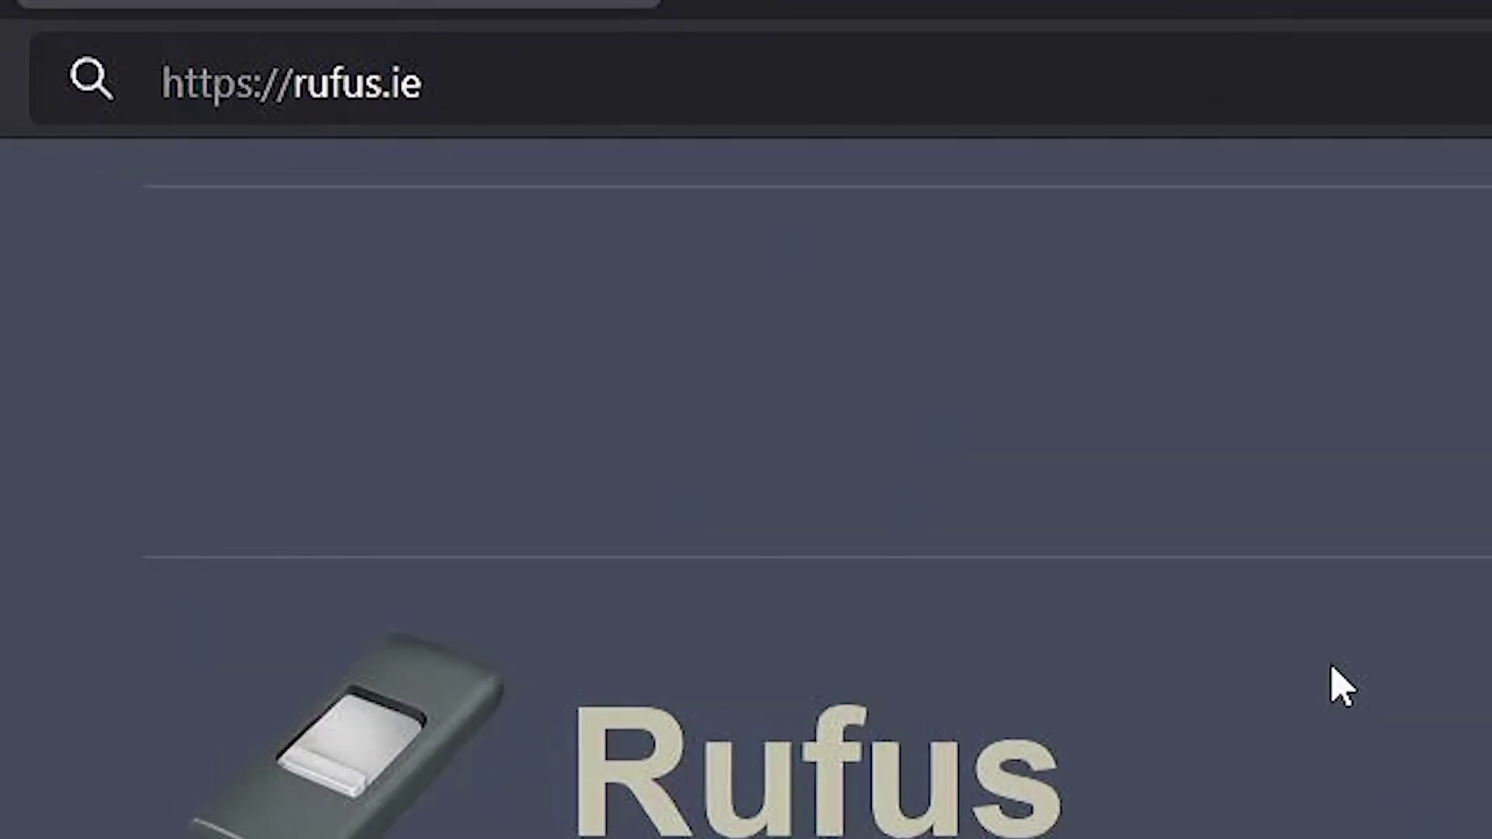
{"action": "scroll", "coordinate": [1342, 688], "scroll_direction": "down", "scroll_amount": 5}
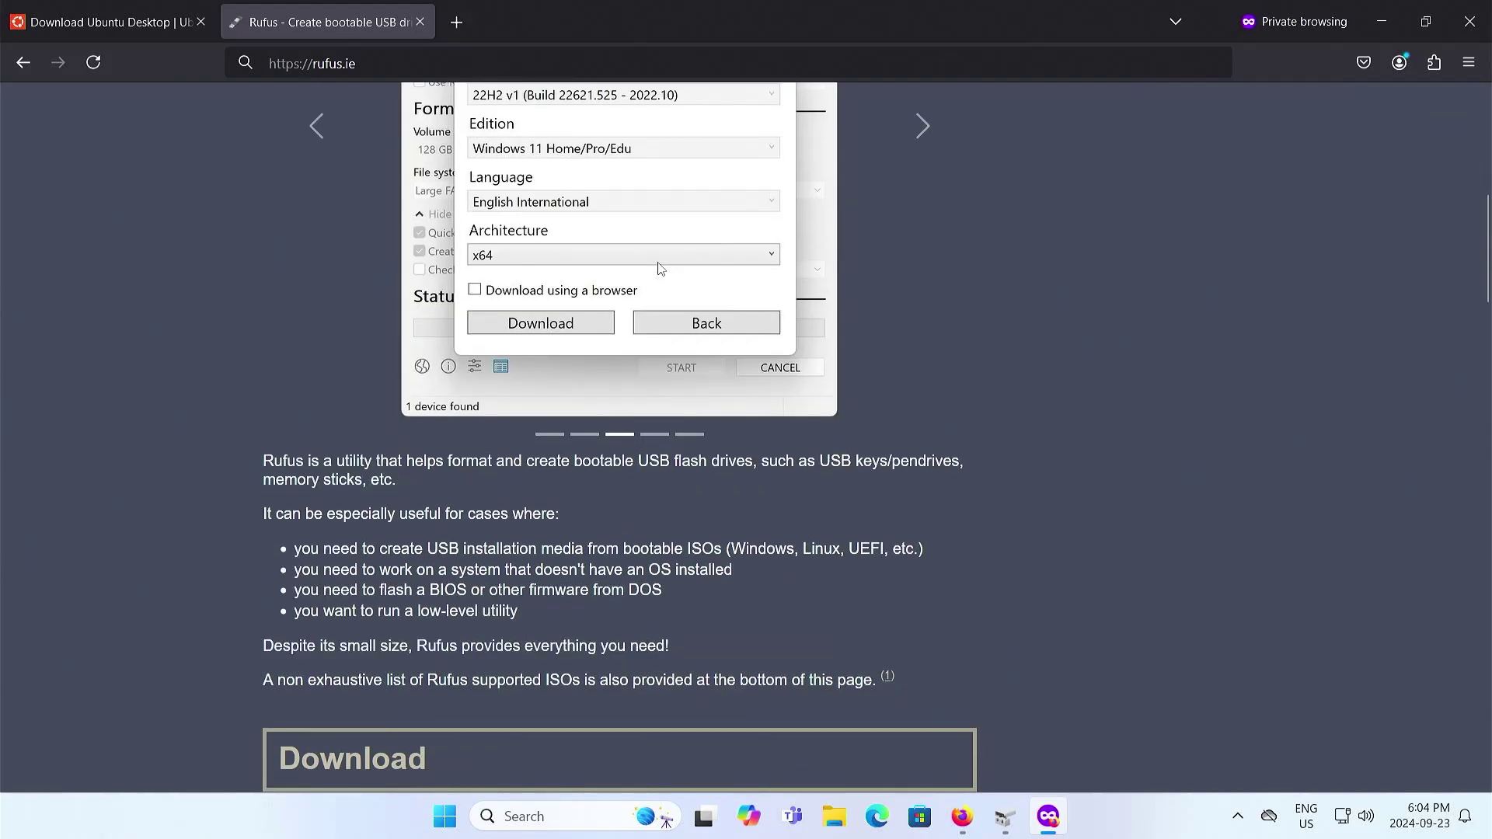
{"action": "scroll", "coordinate": [659, 267], "scroll_direction": "down", "scroll_amount": 5}
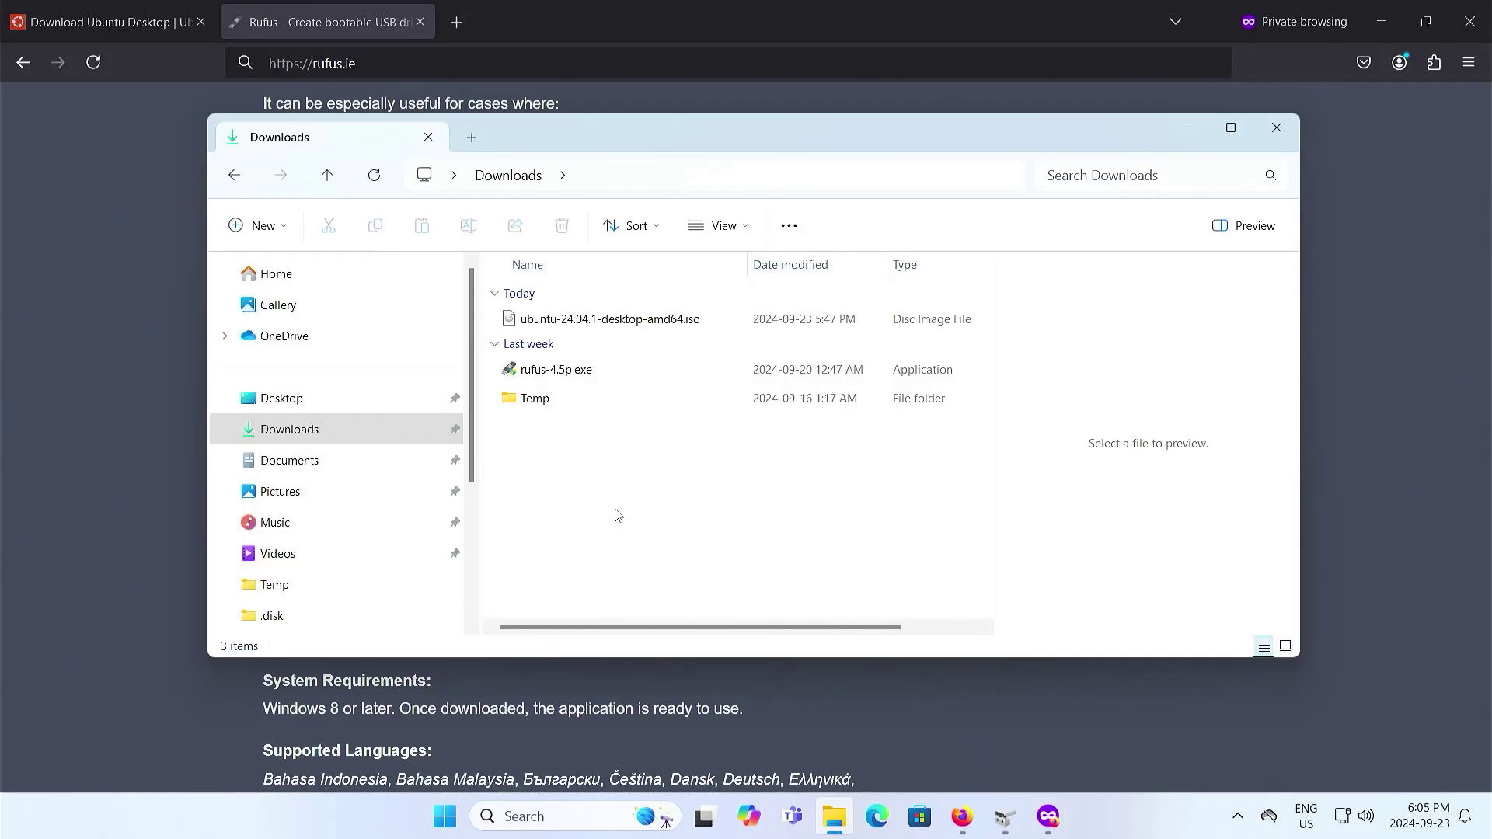
- Launch rufus-4.5p.exe with update checks allowed and select the Ubuntu 24.04.1 ISO as boot image
{"action": "double_click", "coordinate": [570, 375]}
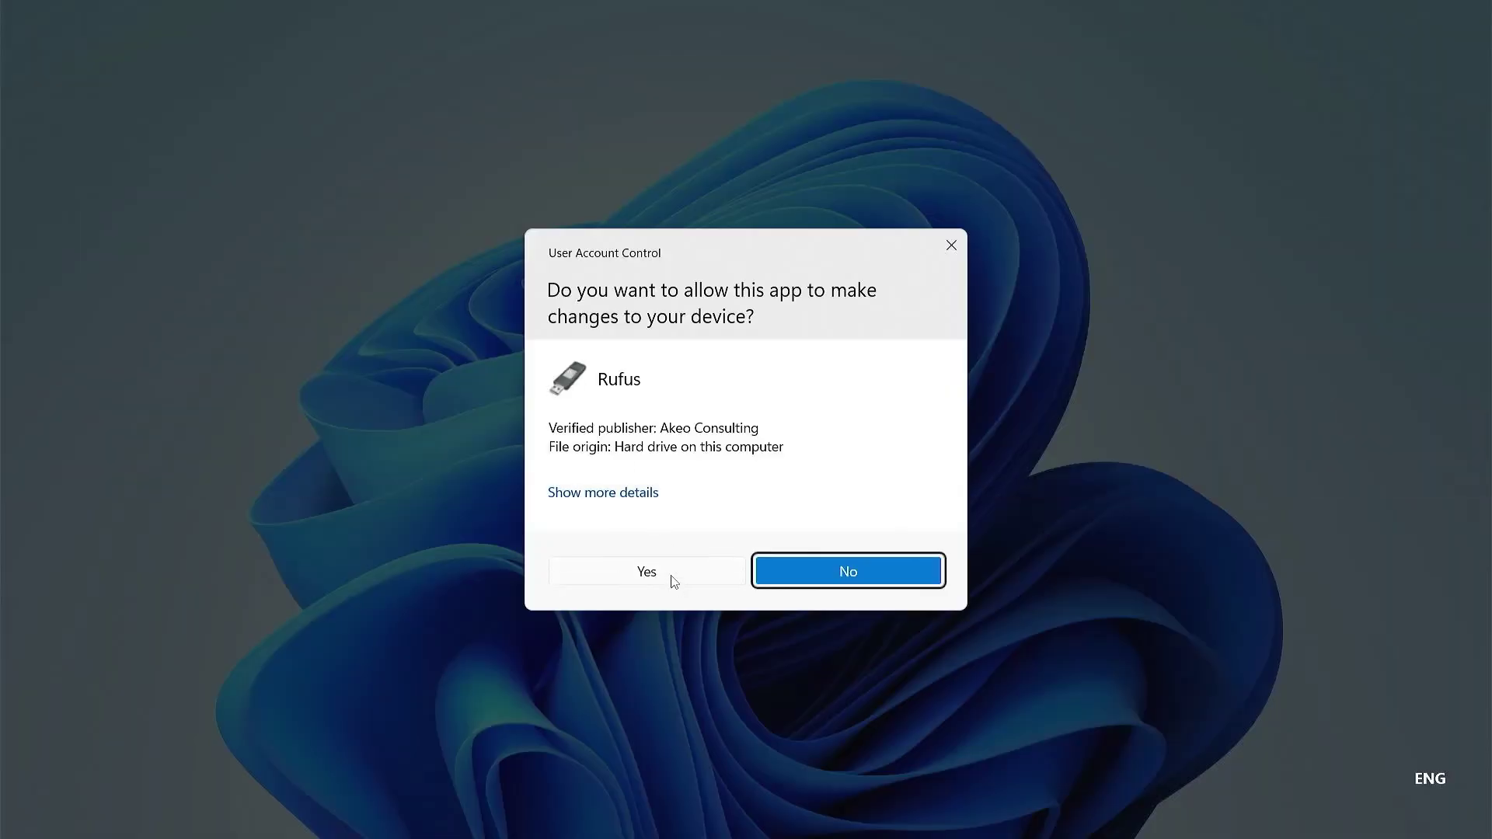
{"action": "left_click", "coordinate": [671, 577]}
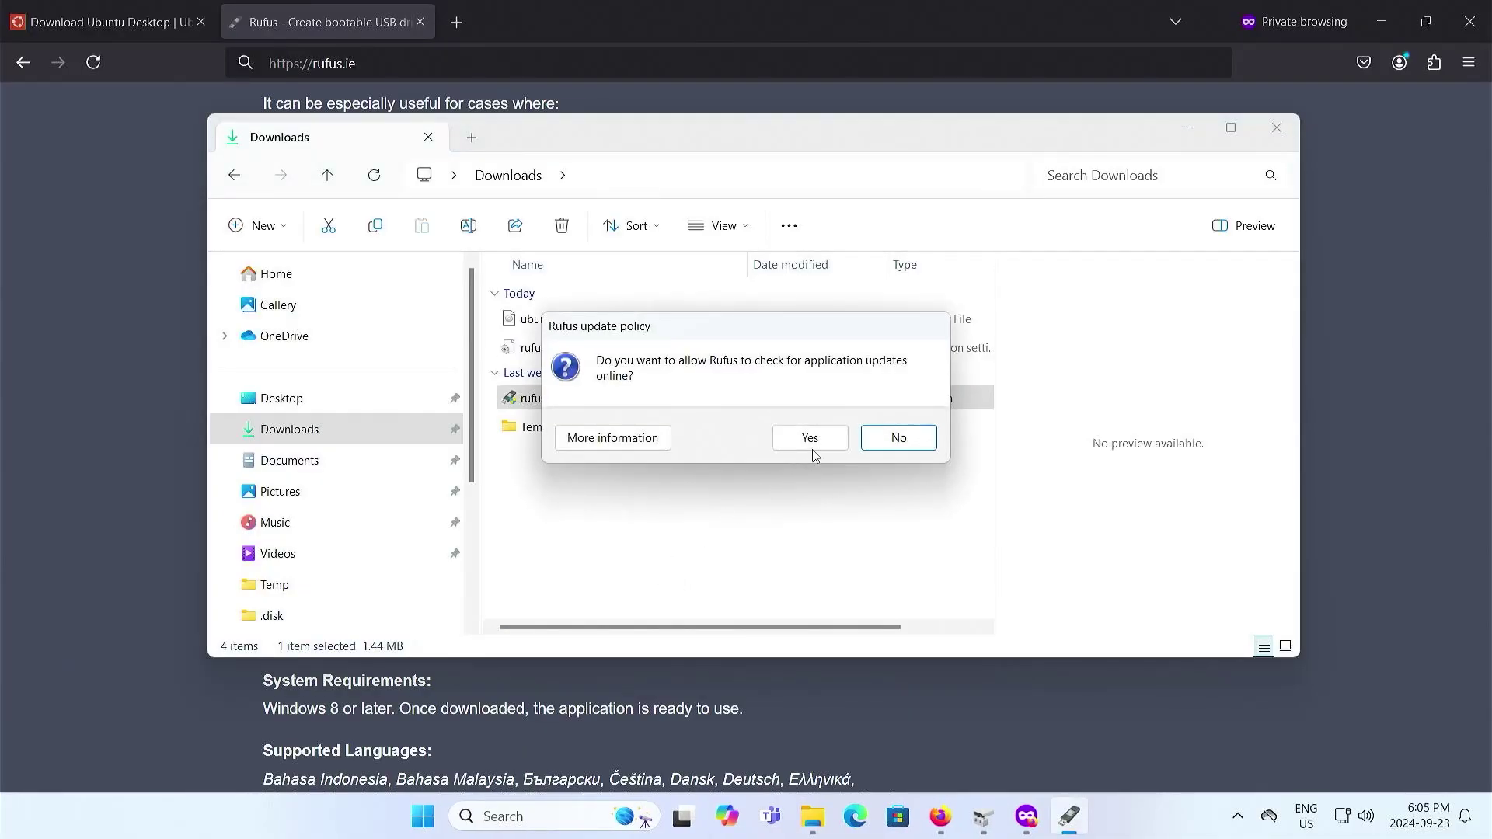
{"action": "left_click", "coordinate": [812, 440]}
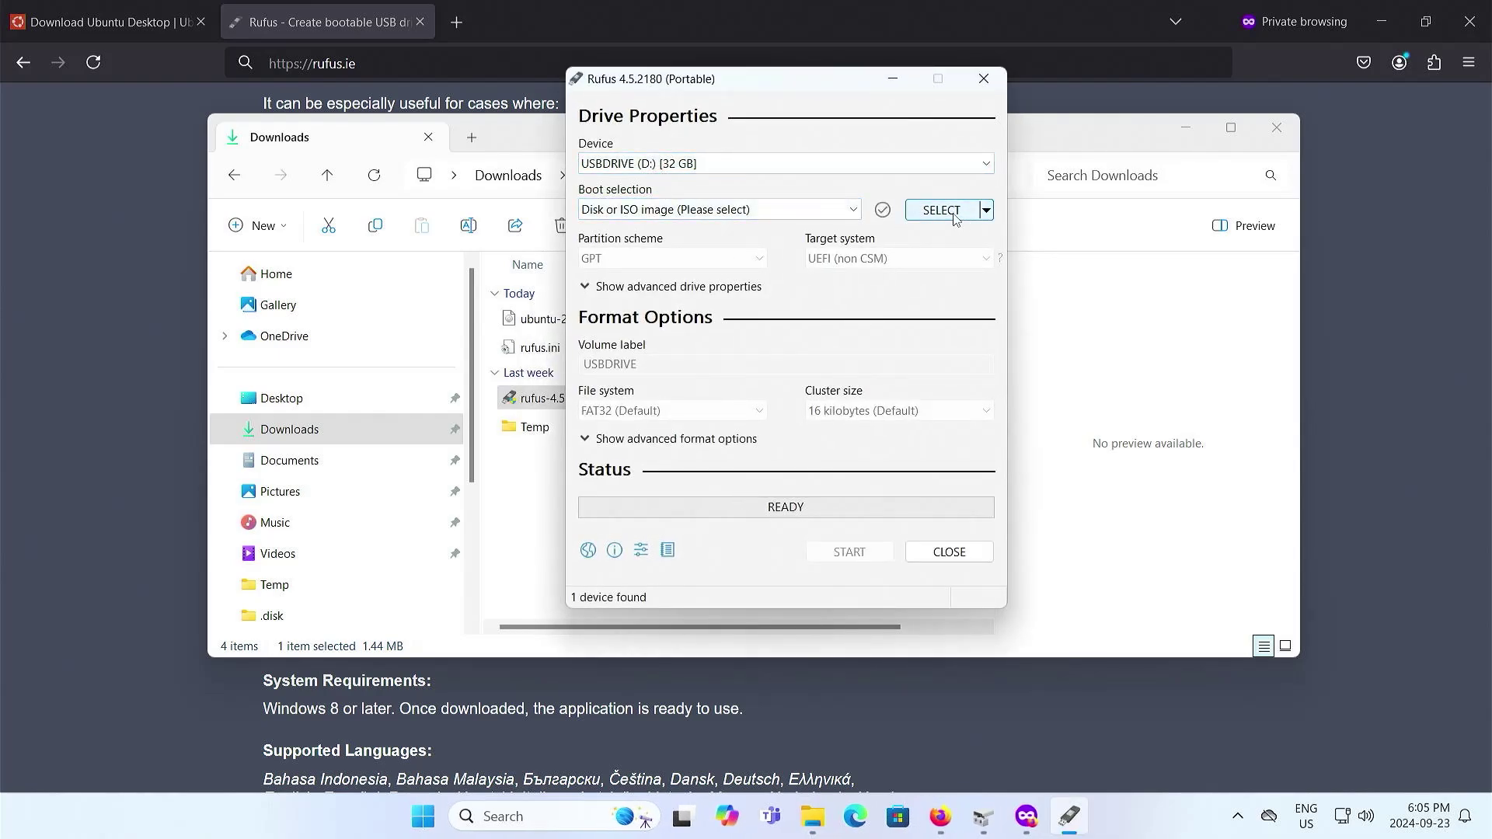
{"action": "left_click", "coordinate": [942, 210]}
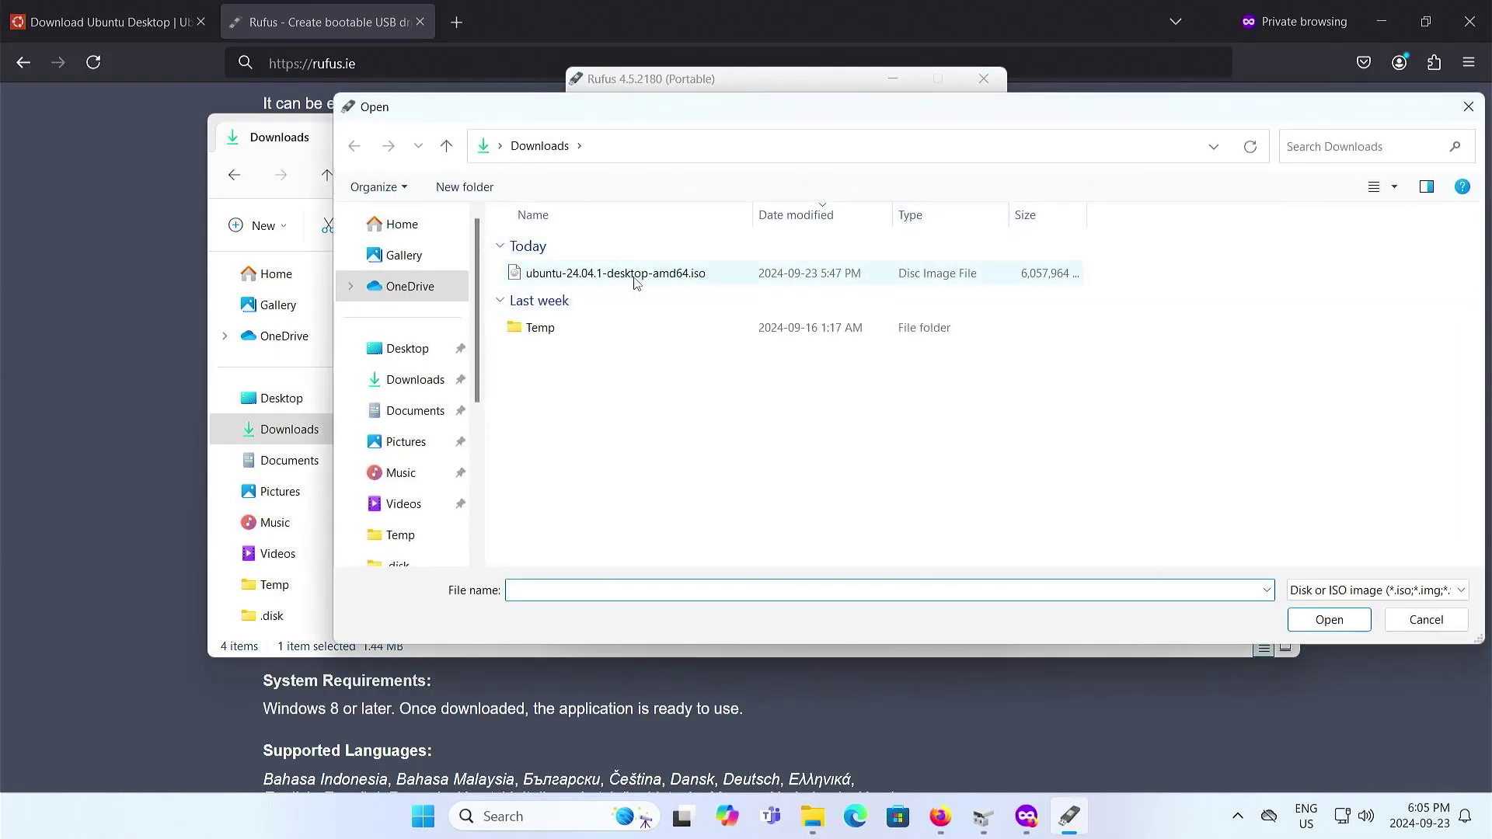
{"action": "double_click", "coordinate": [635, 278]}
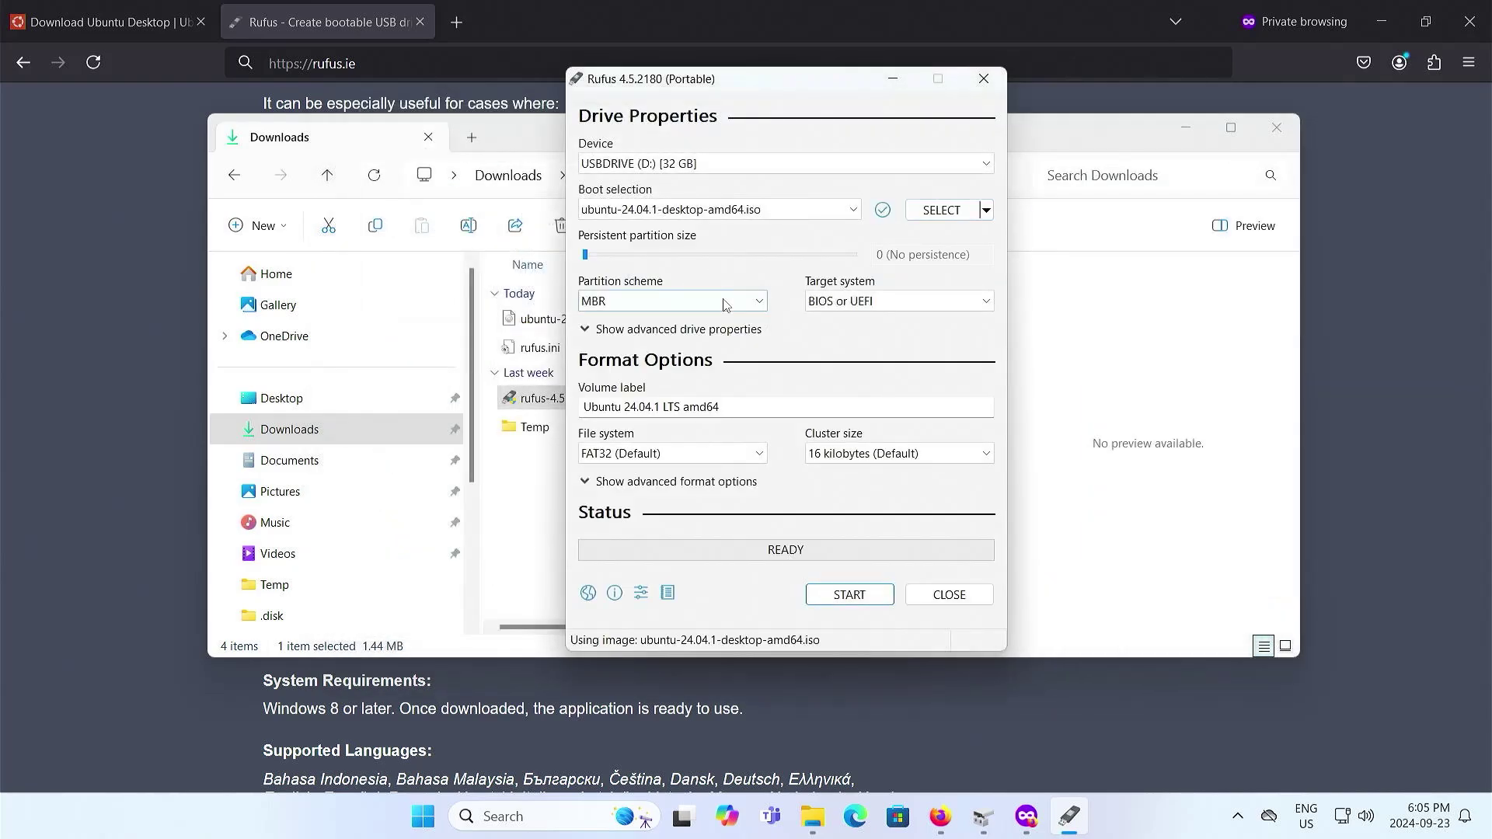
- Set the partition scheme to GPT and write the ISO in ISO Image mode, erasing the USB
{"action": "left_click", "coordinate": [723, 305]}
{"action": "left_click", "coordinate": [659, 332]}
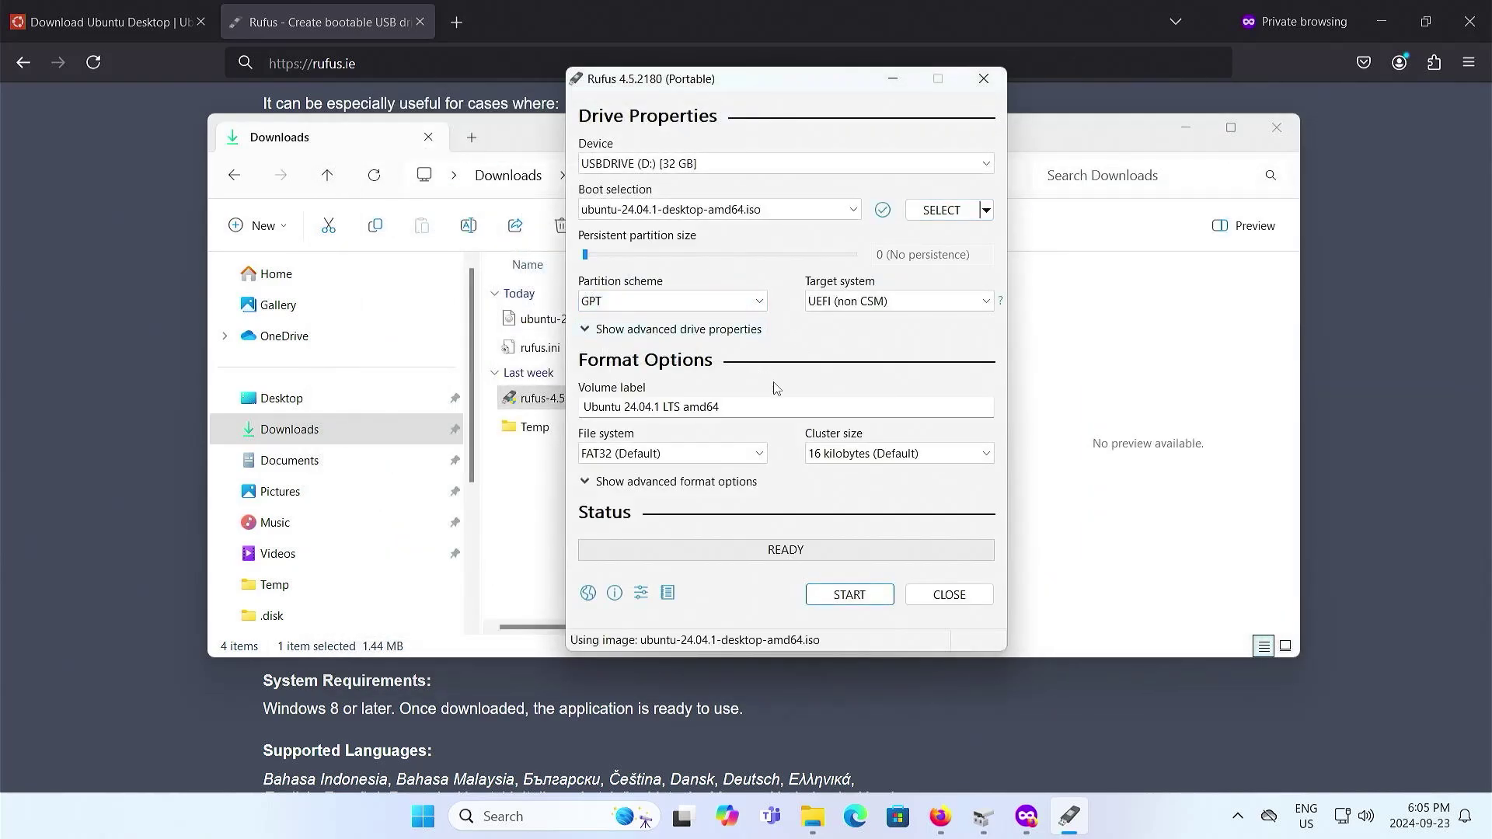
{"action": "left_click", "coordinate": [854, 597]}
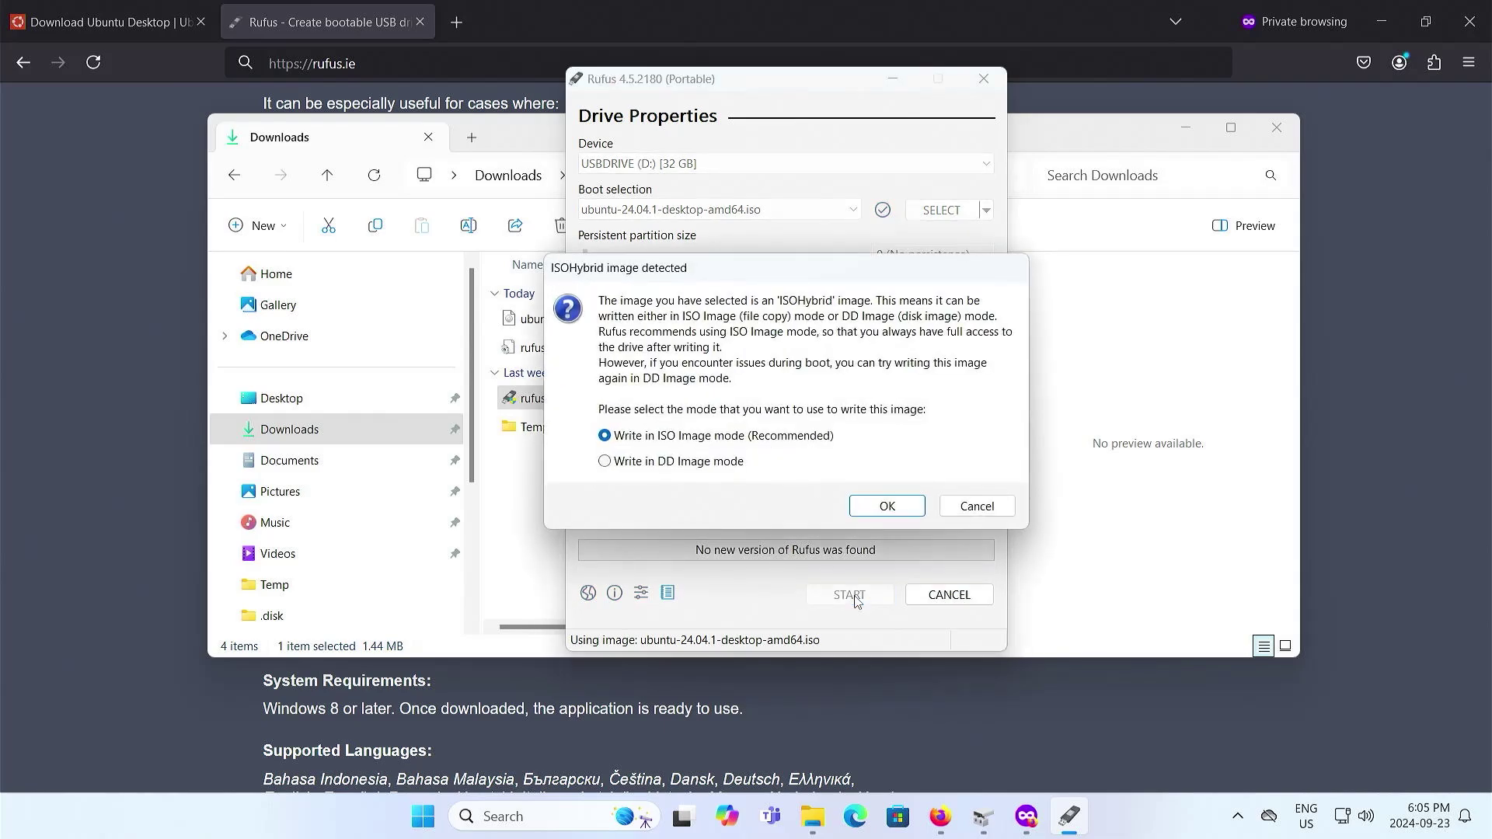
{"action": "left_click", "coordinate": [885, 509]}
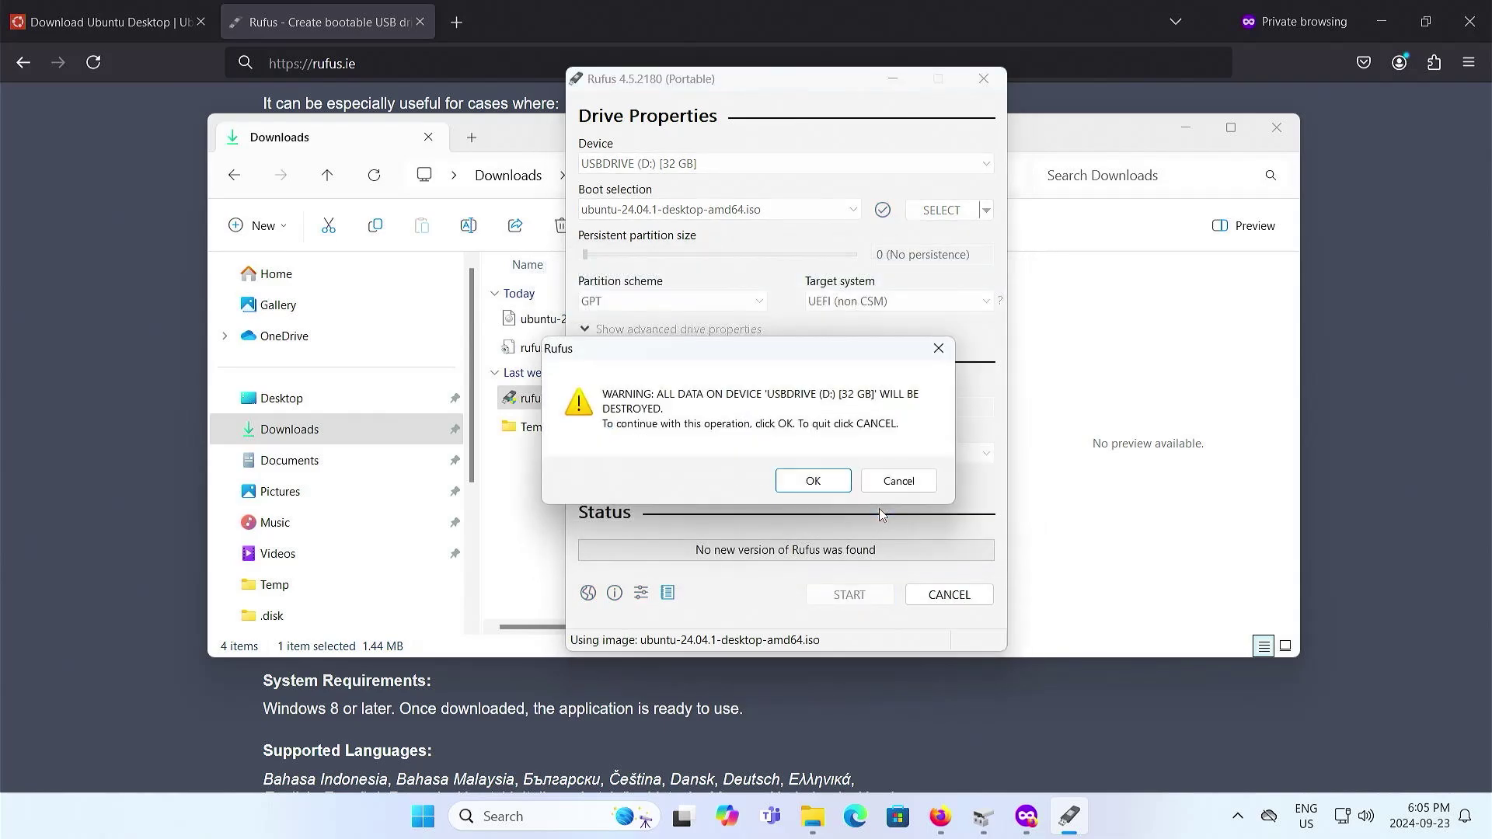
{"action": "left_click", "coordinate": [813, 481]}
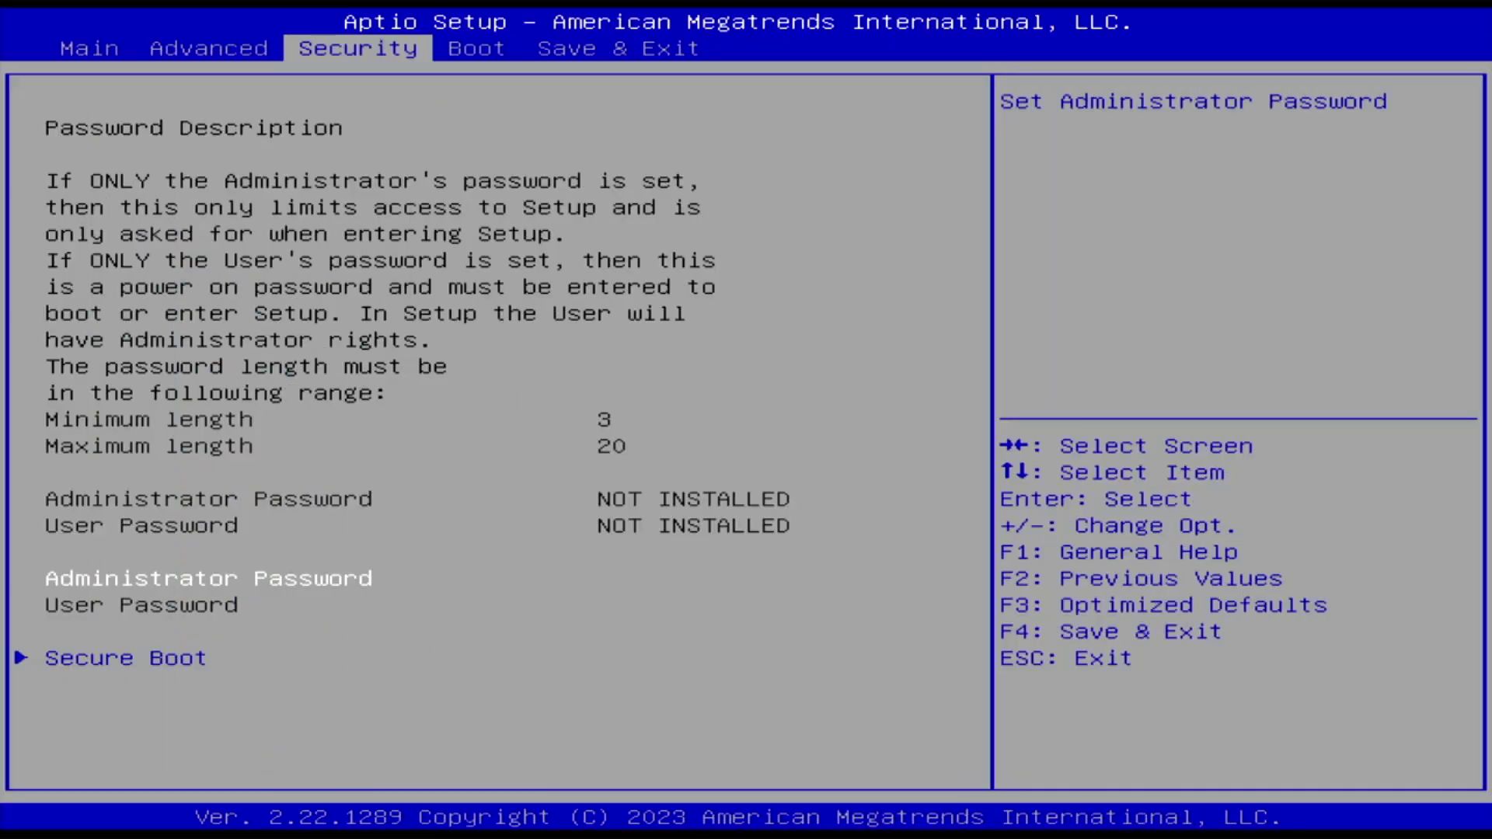
- Check that Secure Boot is Disabled on the Security page, then move to the Boot page
{"action": "key", "text": "Down"}
{"action": "key", "text": "Return"}
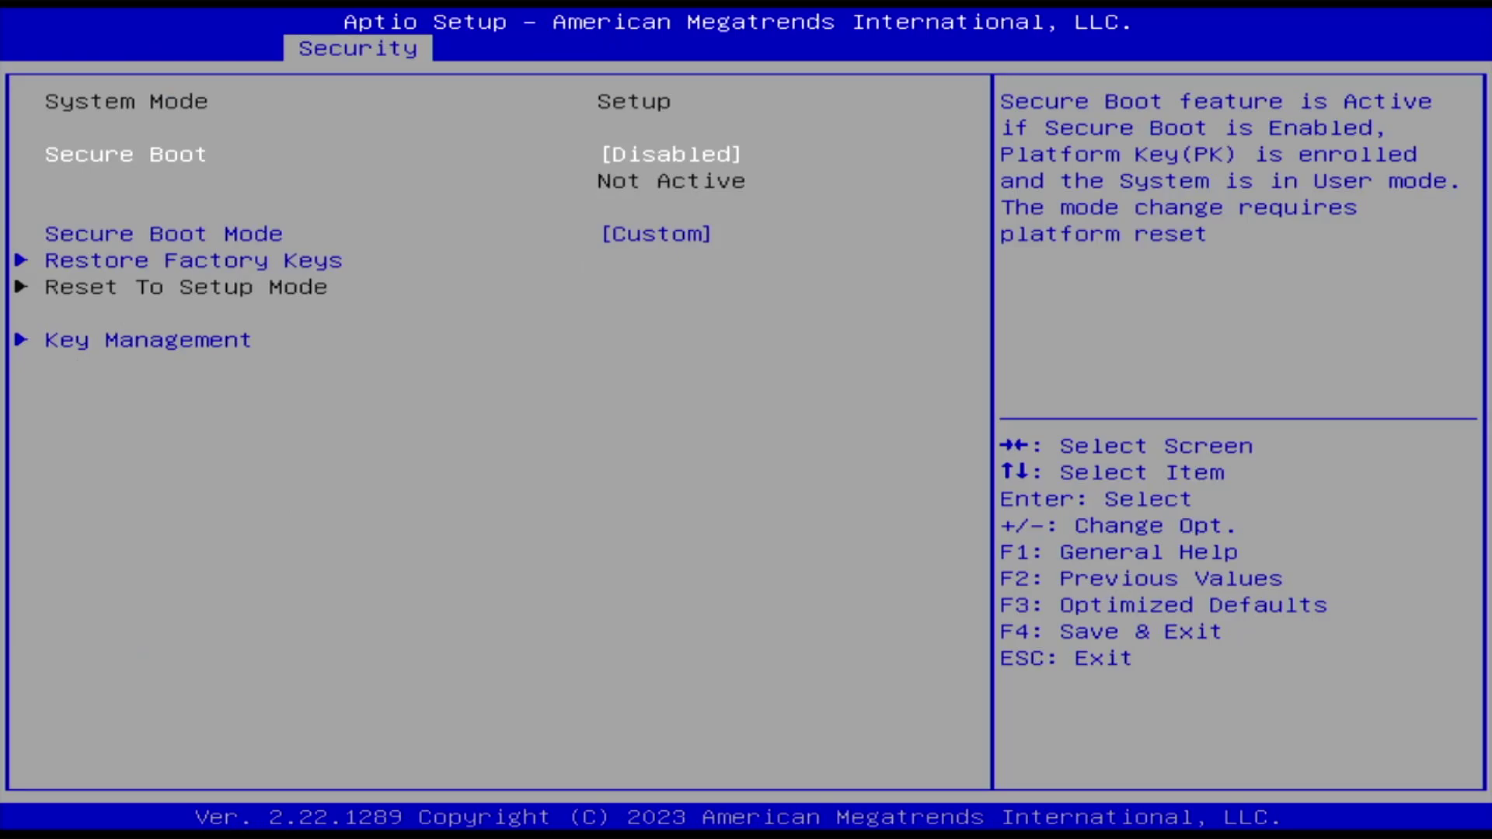
{"action": "key", "text": "Escape"}
{"action": "key", "text": "Right"}
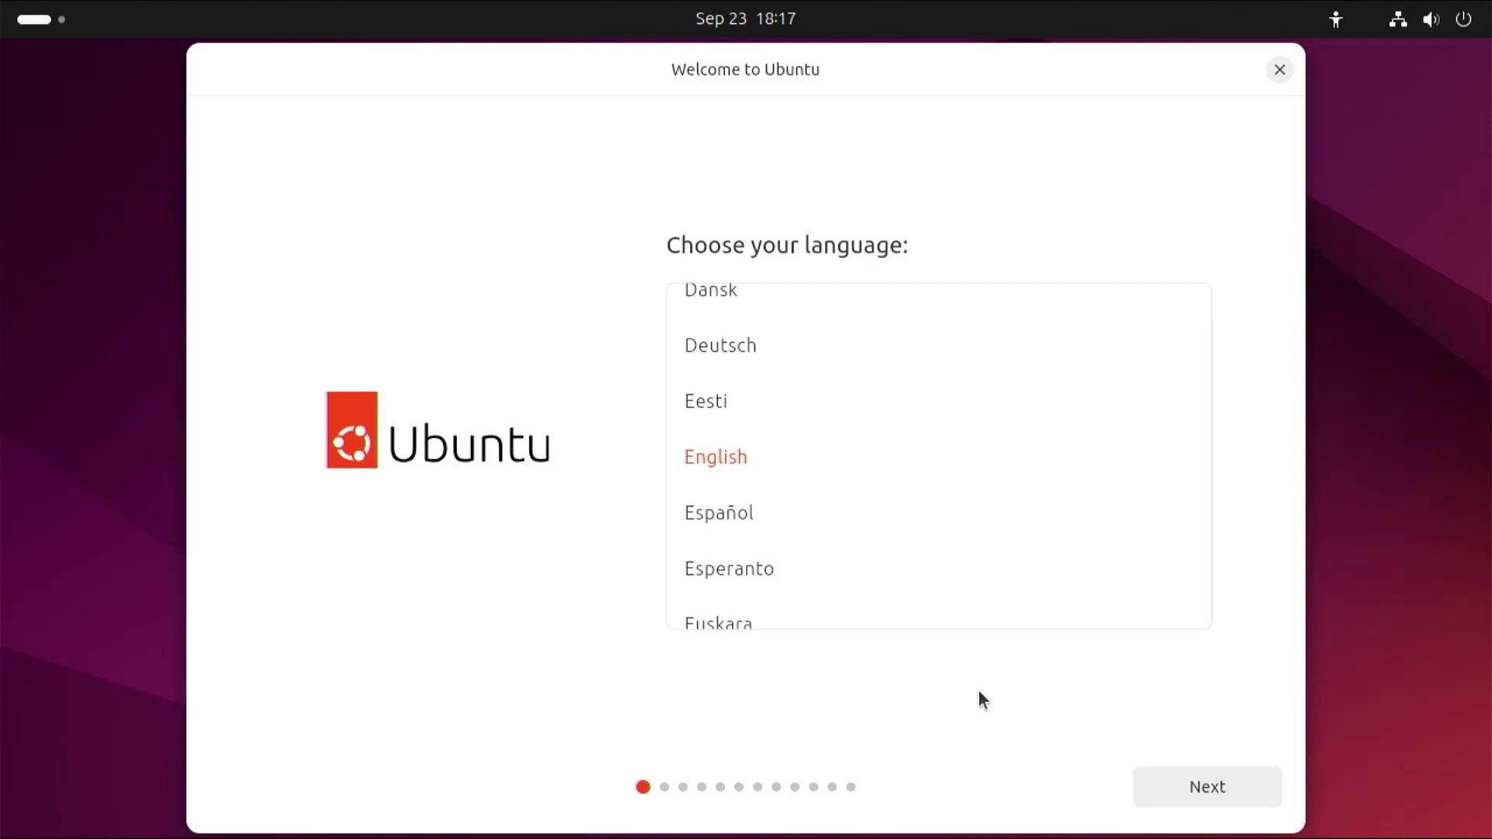
- Launch Terminal by searching 'termi' in Activities
{"action": "left_click", "coordinate": [58, 27]}
{"action": "type", "text": "termi"}
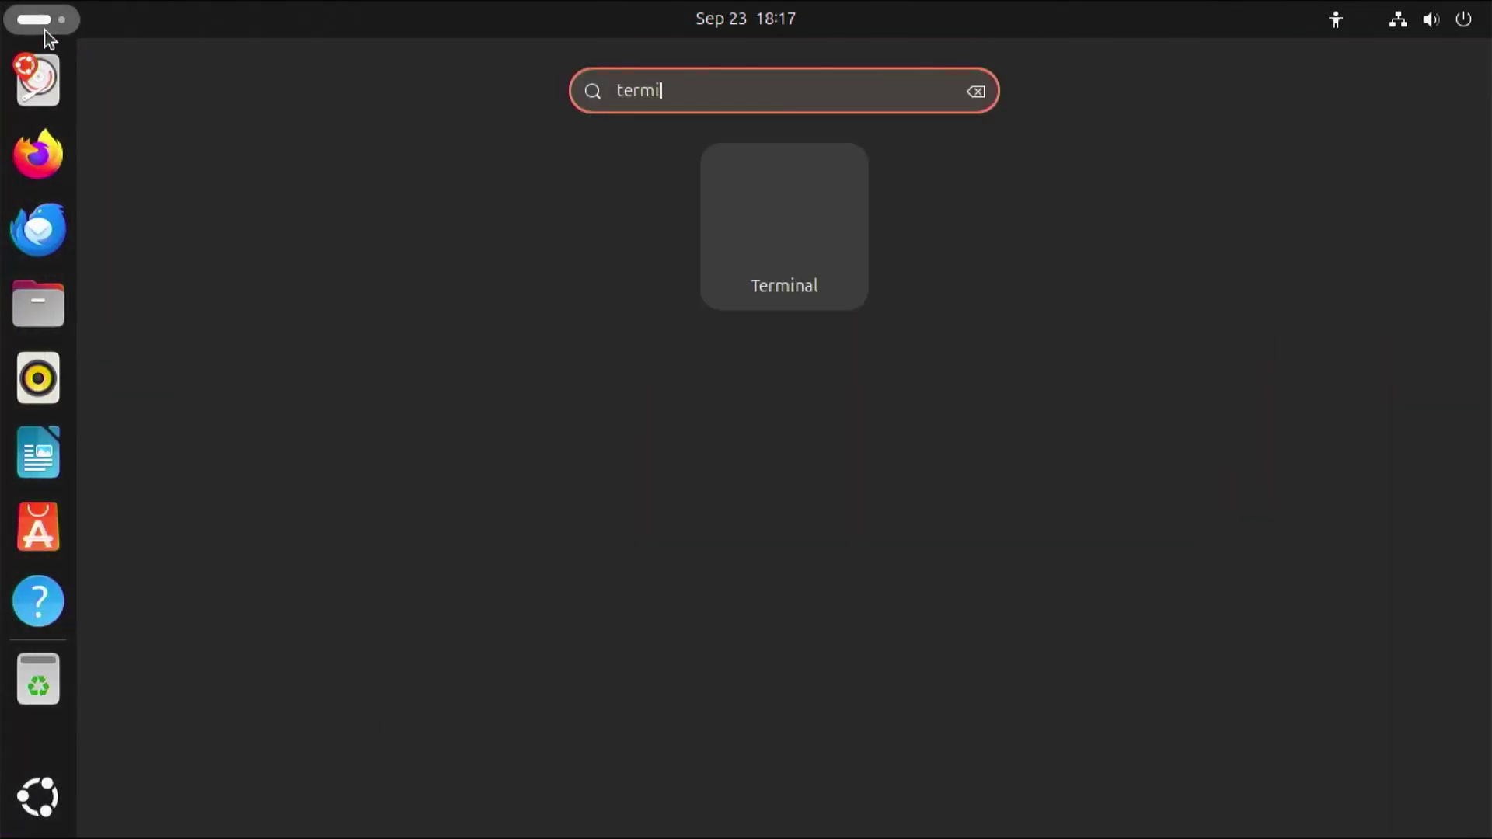
{"action": "key", "text": "Return"}
- Run sudo fdisk -l and scroll up to the nvme0n1 partition table
{"action": "type", "text": "sudo fdisk -l"}
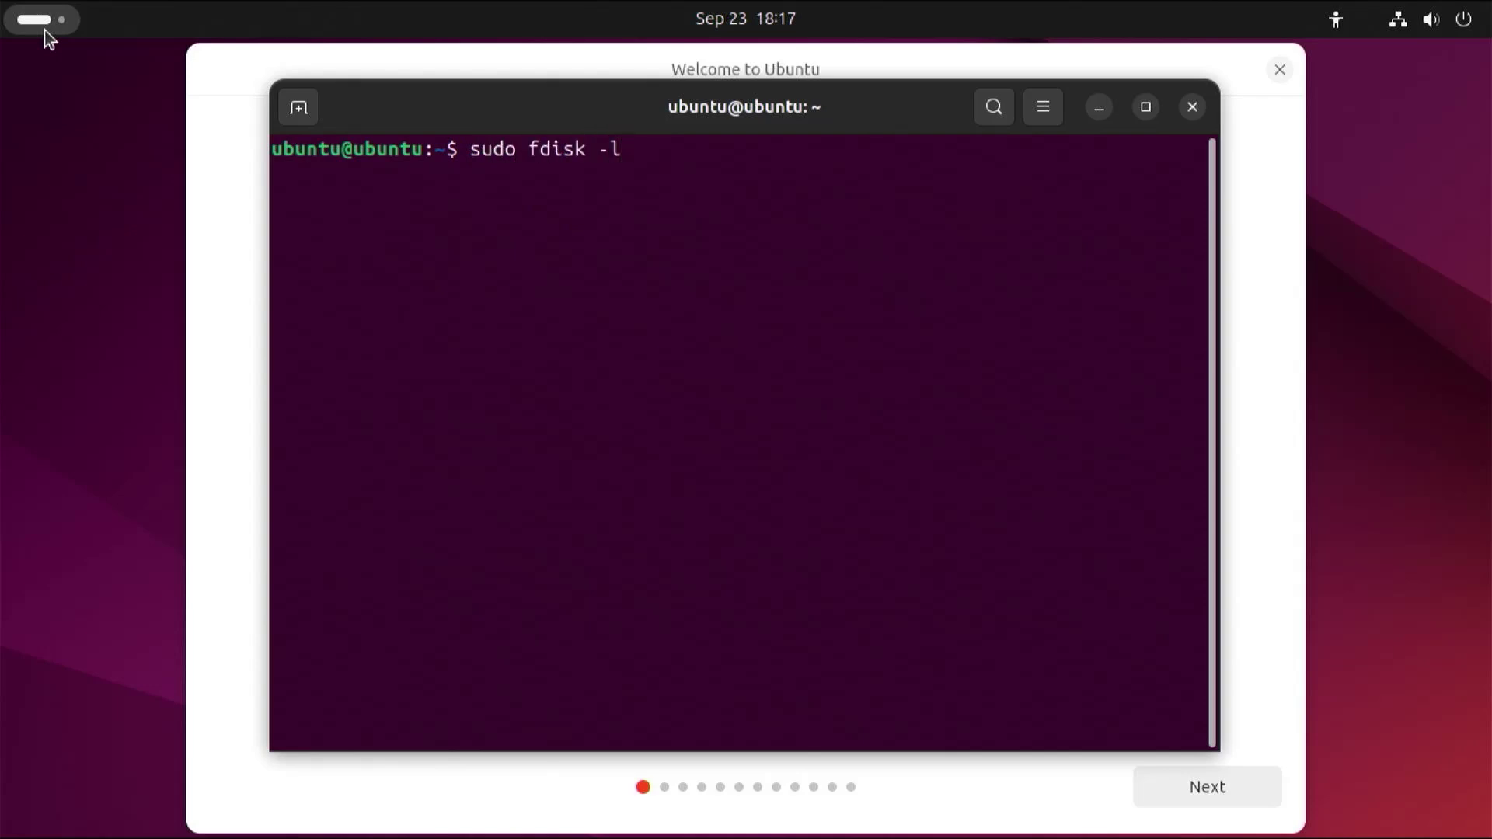
{"action": "key", "text": "Return"}
{"action": "scroll", "coordinate": [646, 467], "scroll_direction": "up", "scroll_amount": 4}
{"action": "scroll", "coordinate": [646, 467], "scroll_direction": "up", "scroll_amount": 12}
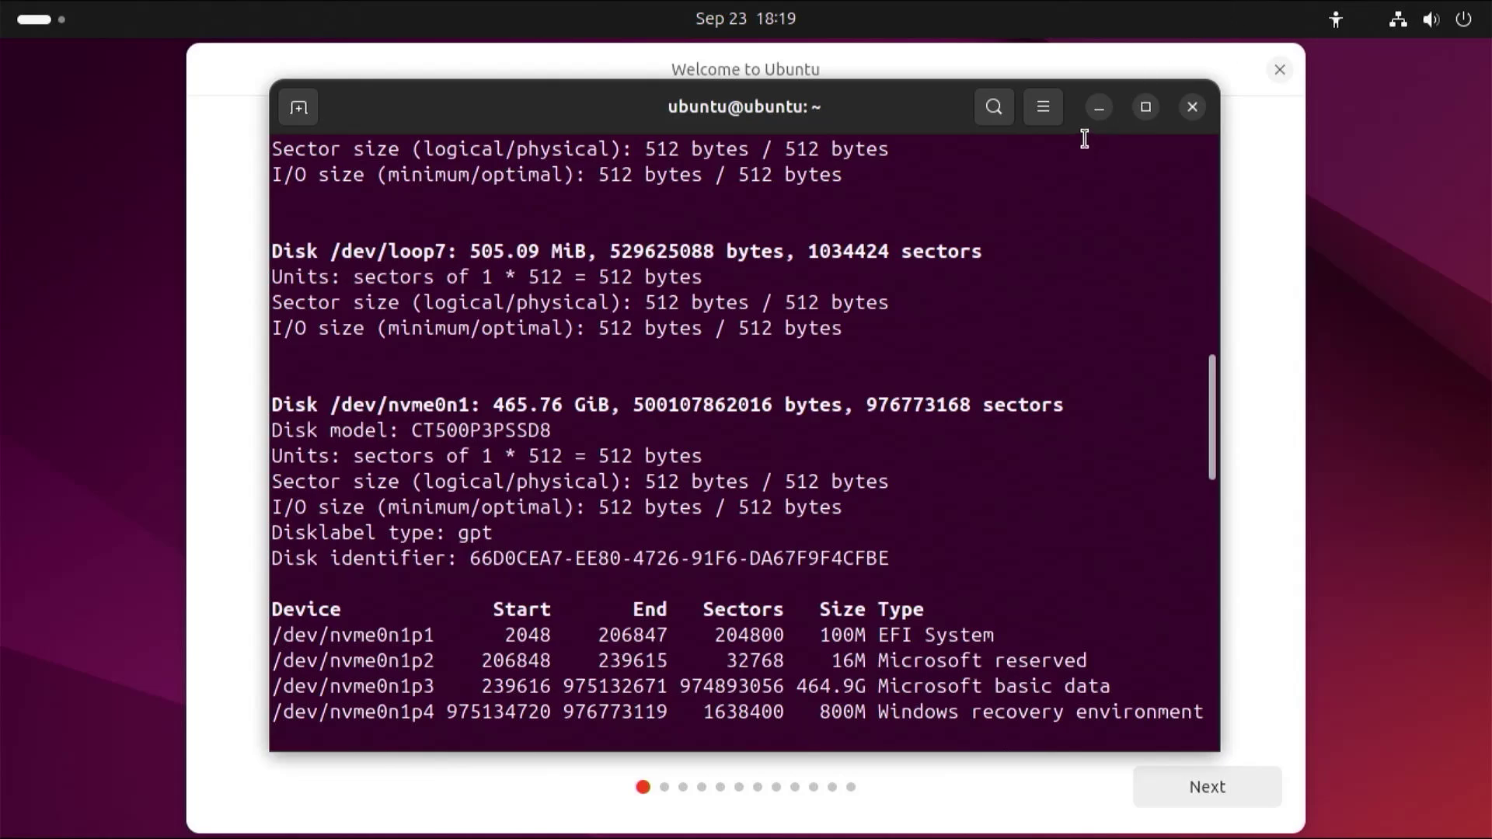
- Minimise the terminal and accept English, default accessibility, US layout, wired network and interactive install
{"action": "left_click", "coordinate": [1100, 110]}
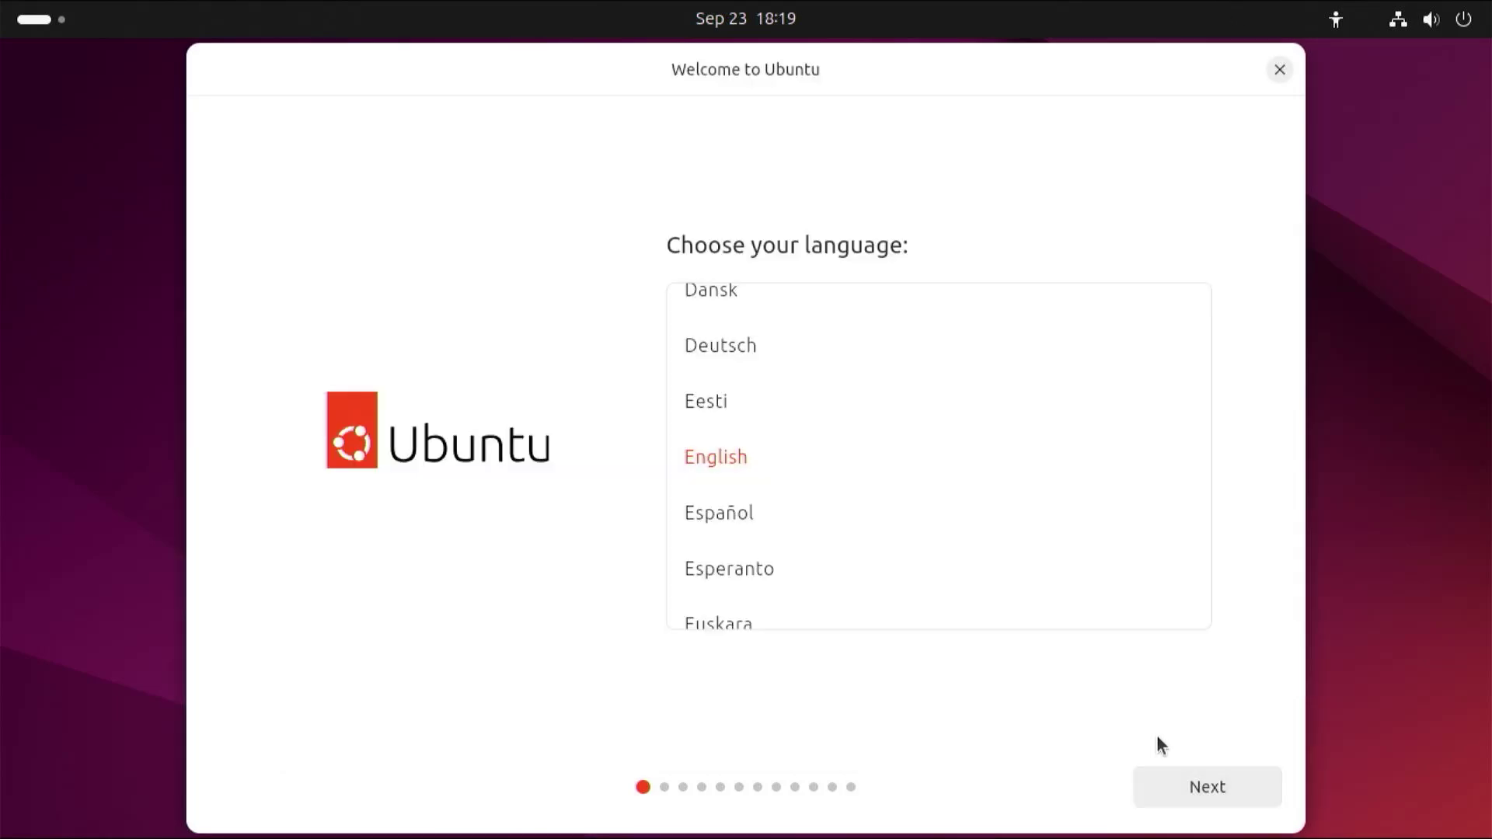
{"action": "left_click", "coordinate": [1187, 797]}
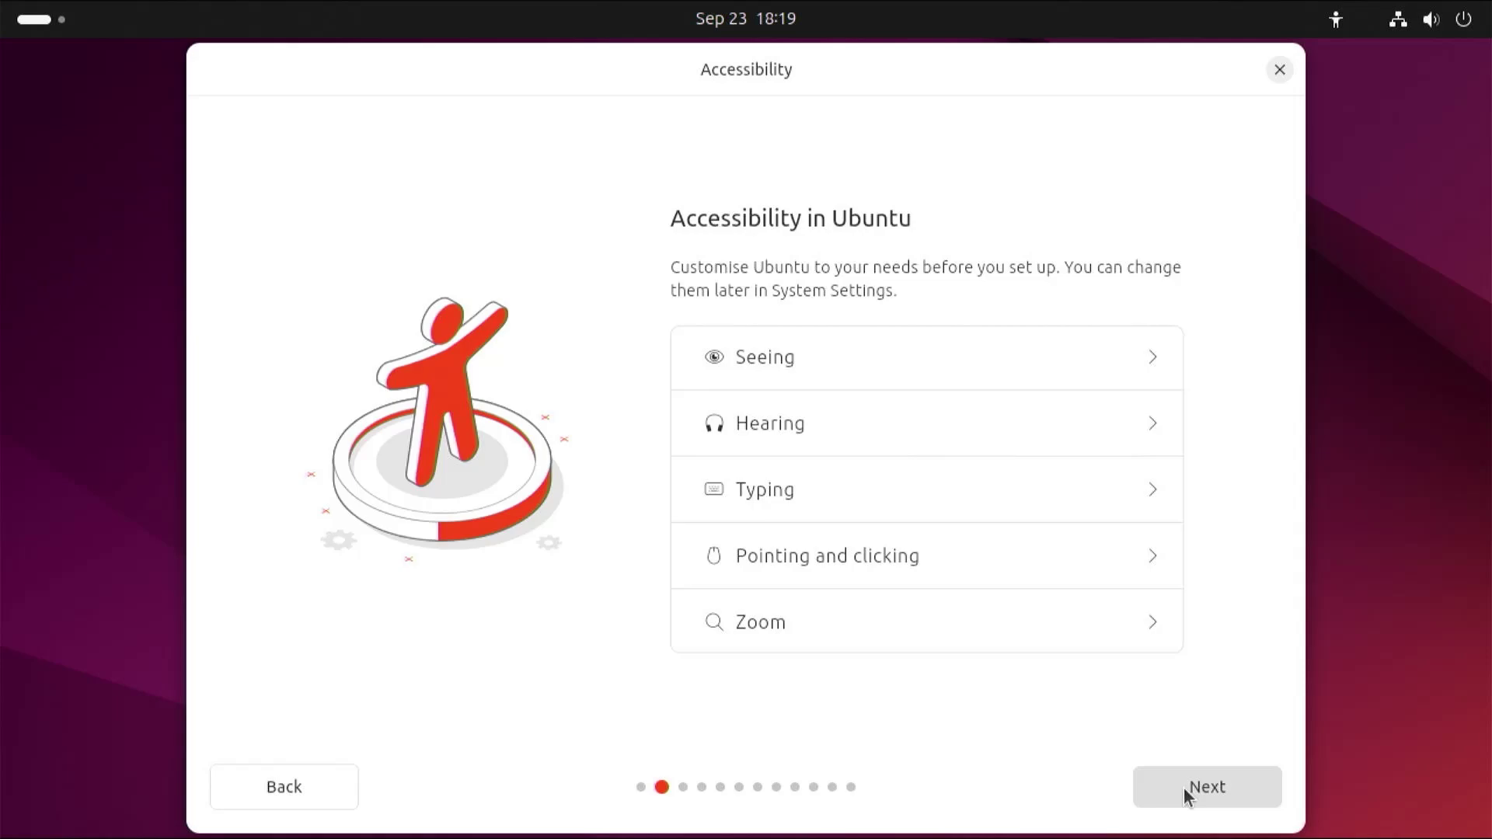
{"action": "left_click", "coordinate": [1180, 788]}
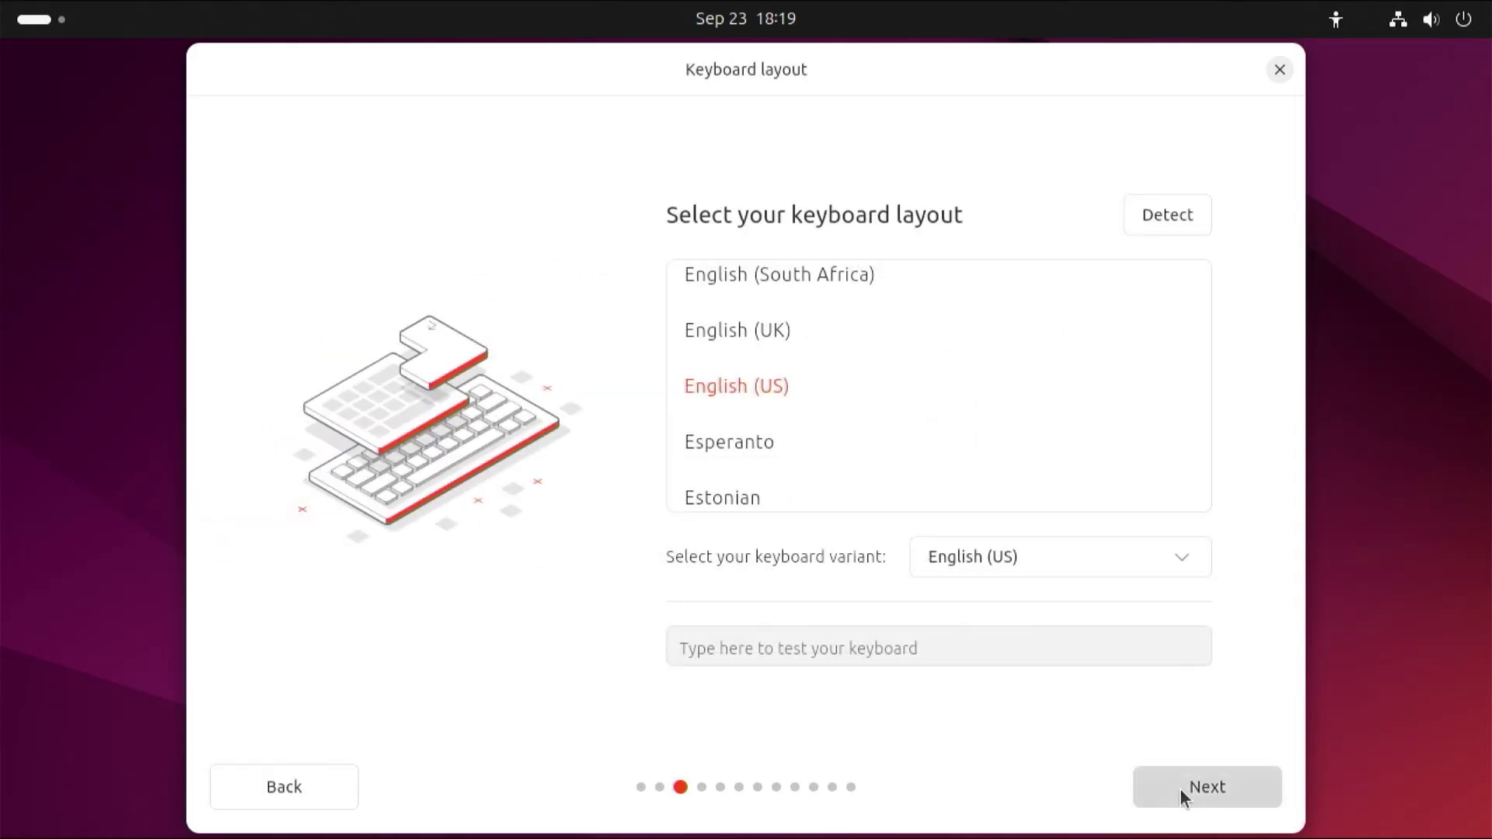
{"action": "left_click", "coordinate": [1180, 788]}
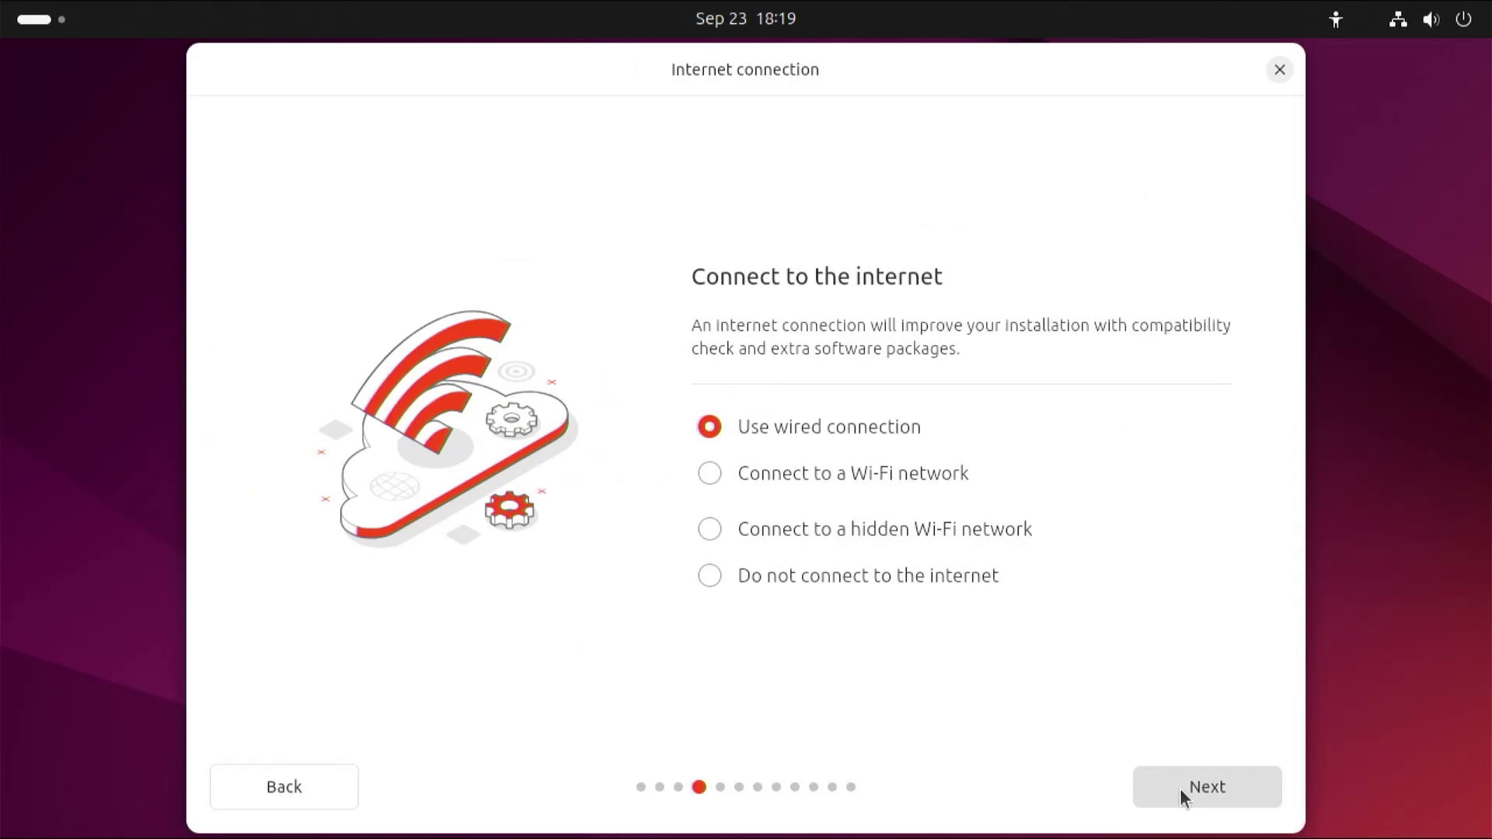
{"action": "left_click", "coordinate": [1179, 788]}
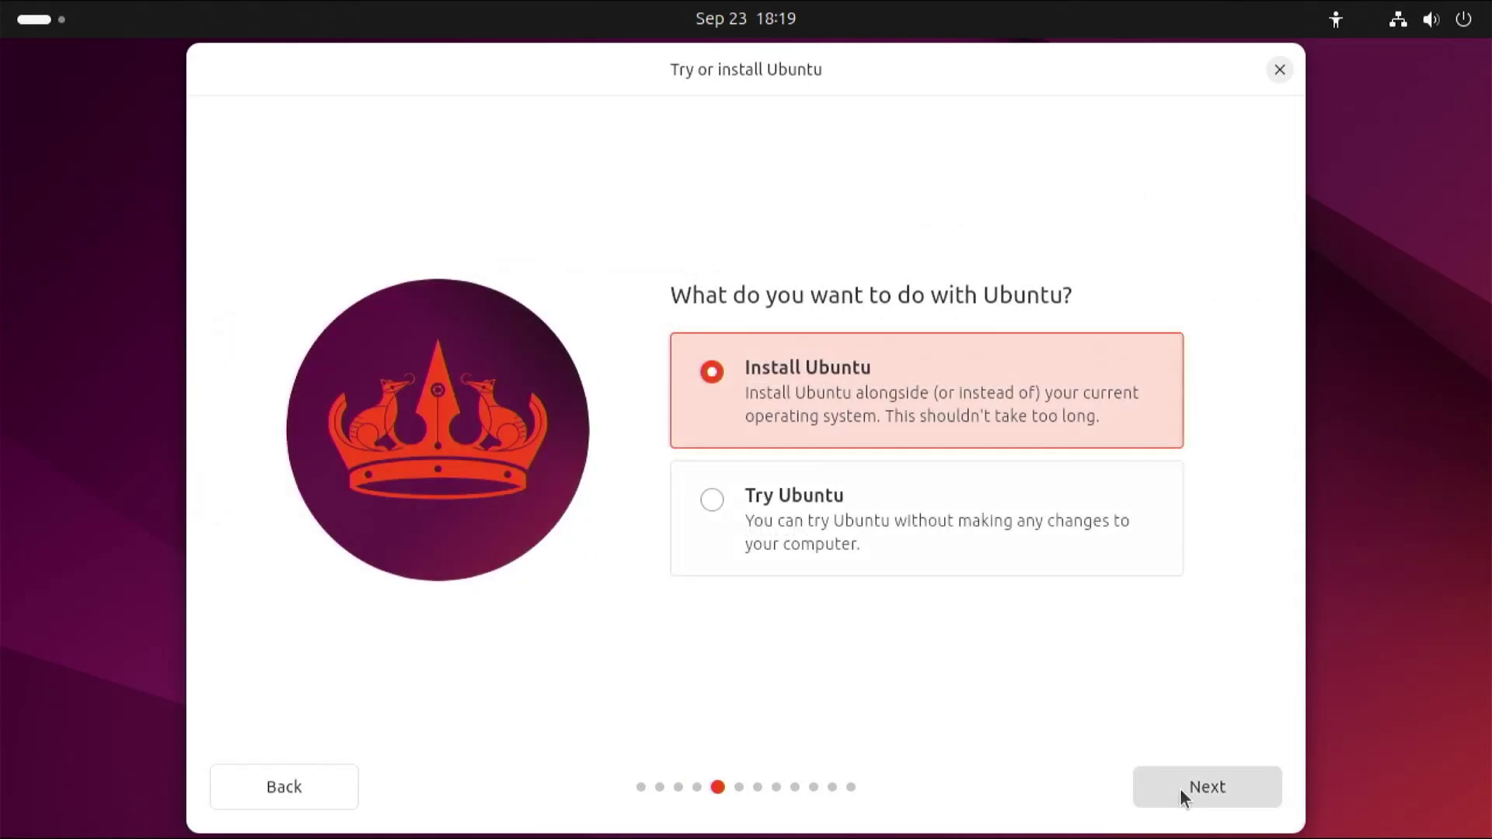
{"action": "left_click", "coordinate": [1180, 788]}
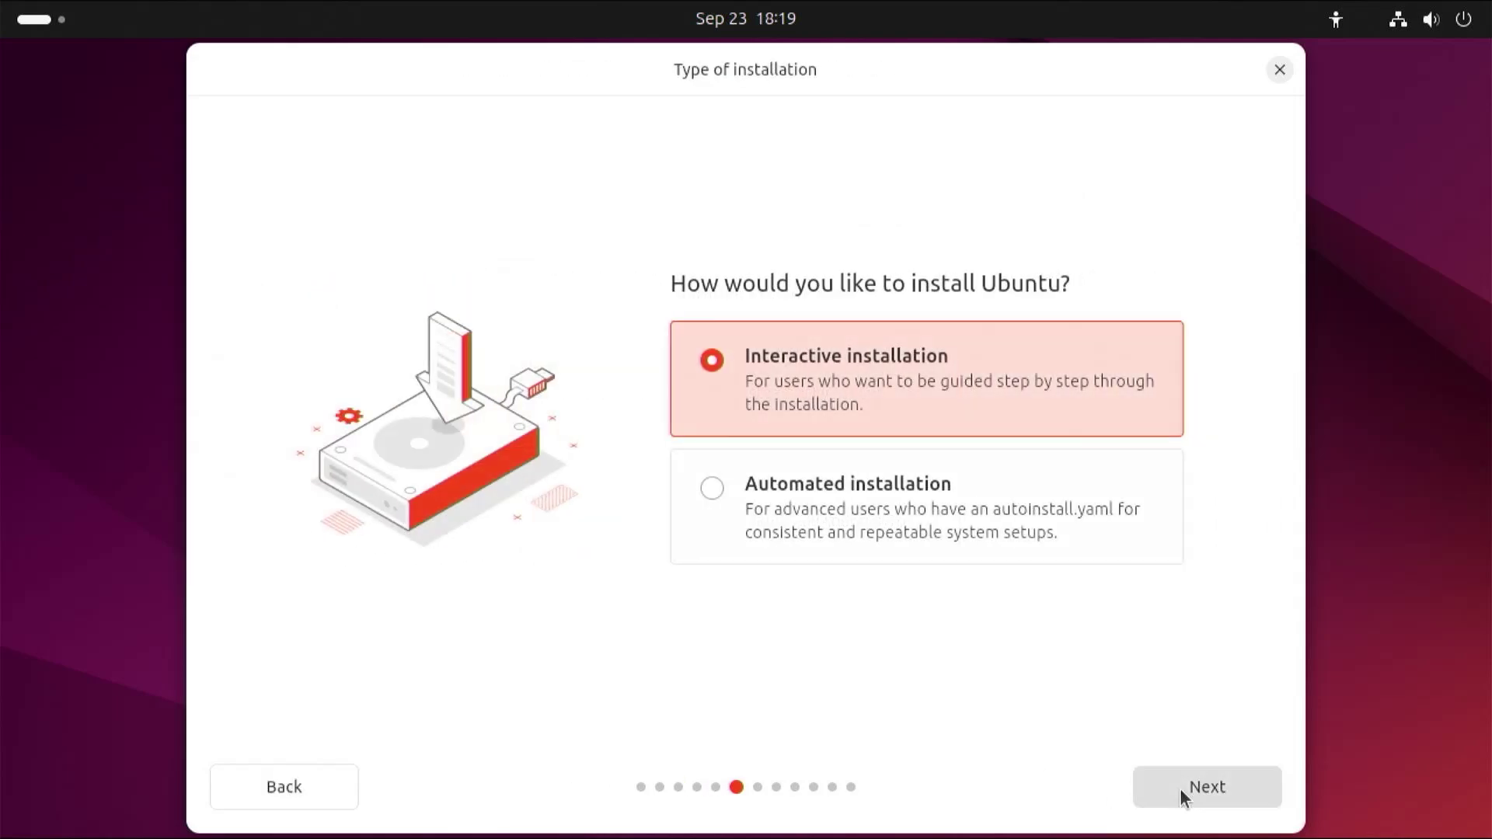
{"action": "left_click", "coordinate": [1180, 788]}
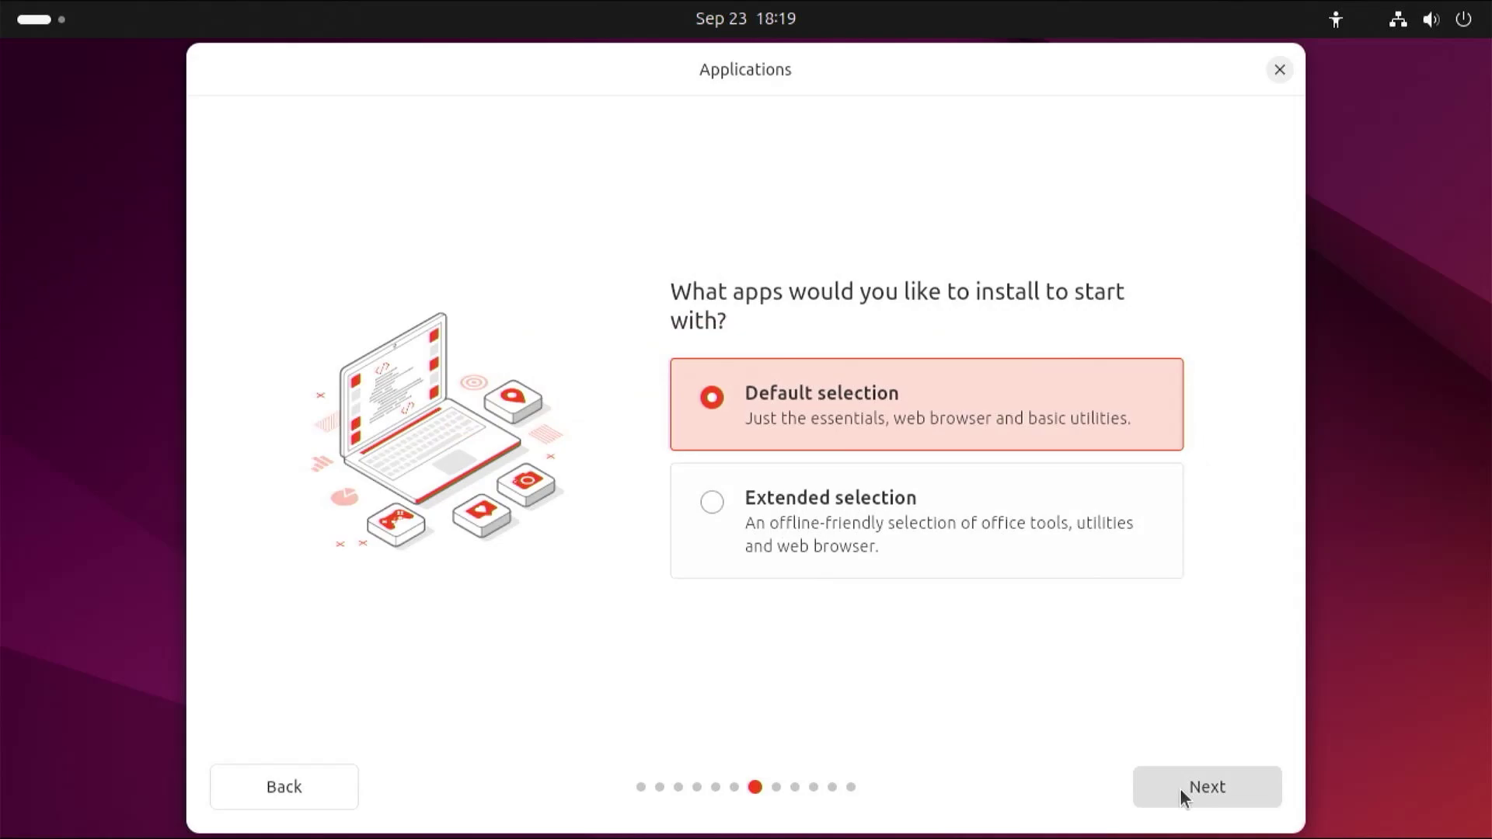
- Keep the default app selection and enable third-party drivers and additional media format support
{"action": "left_click", "coordinate": [1180, 788]}
{"action": "left_click", "coordinate": [826, 443]}
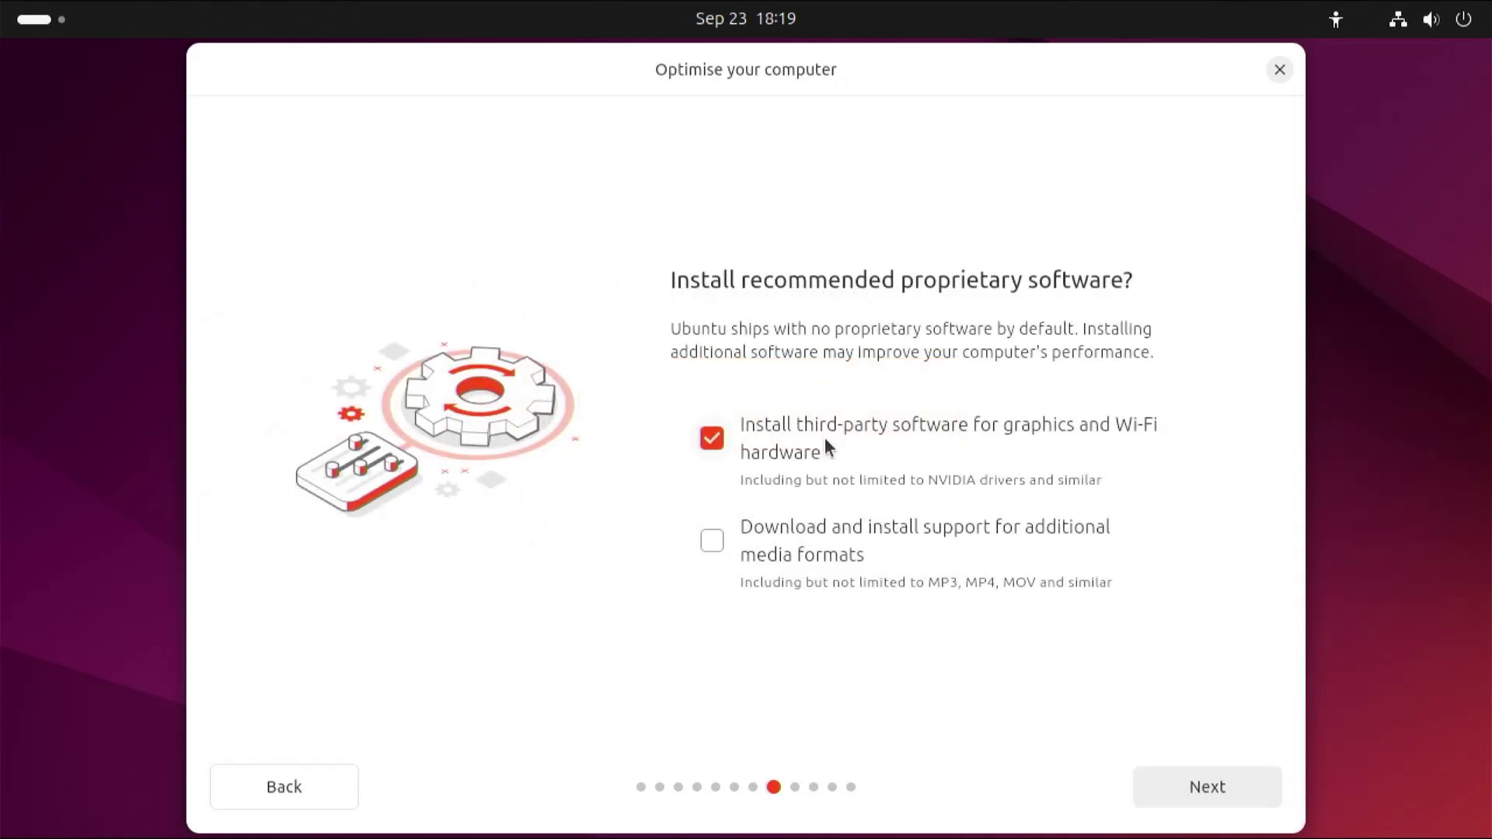
{"action": "left_click", "coordinate": [834, 555]}
- Choose Erase disk and install Ubuntu with Use LVM and encryption as the advanced feature
{"action": "left_click", "coordinate": [1210, 790]}
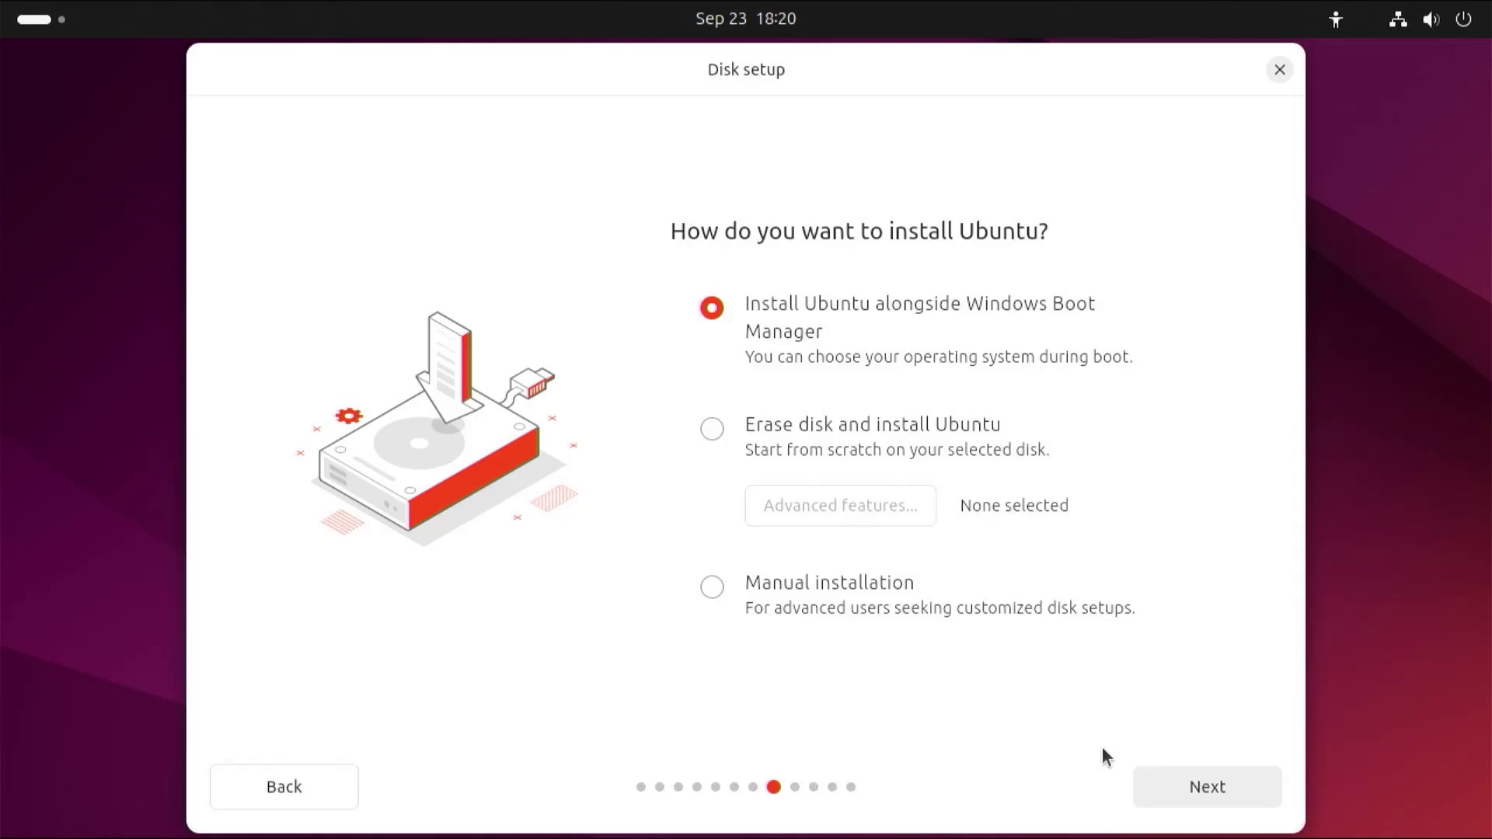
{"action": "left_click", "coordinate": [776, 431]}
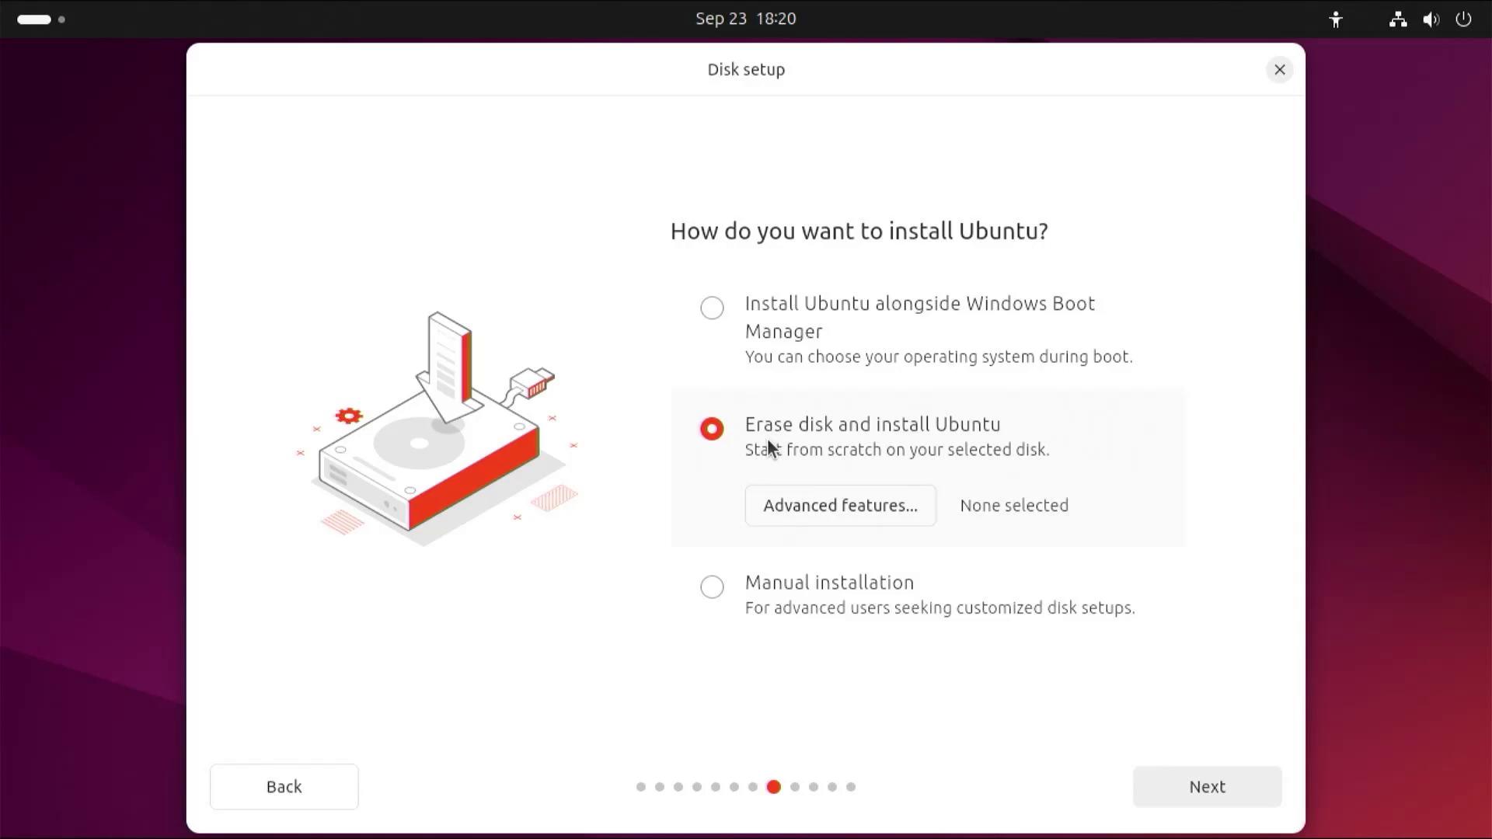
{"action": "left_click", "coordinate": [808, 511]}
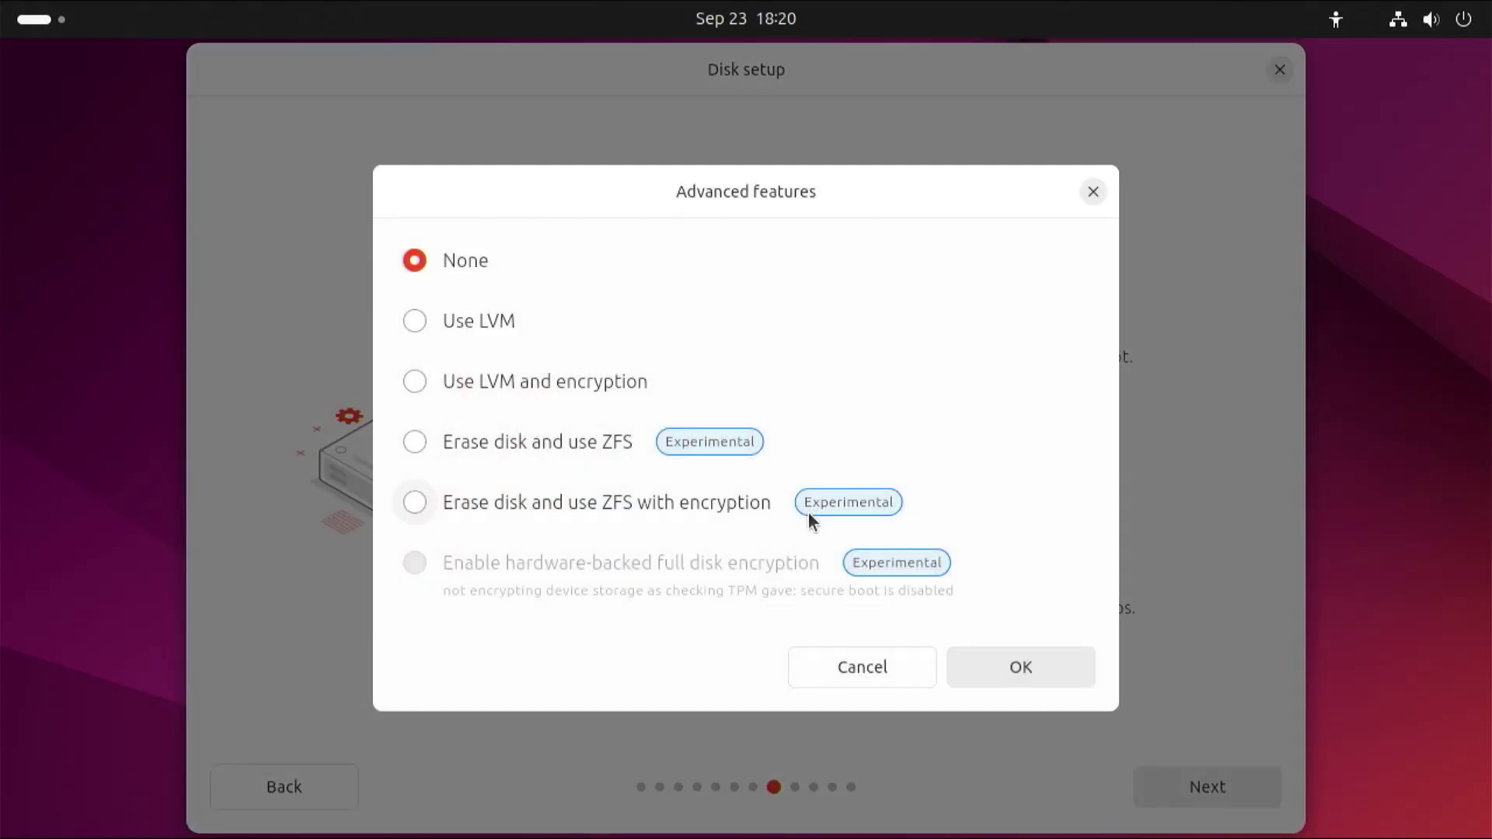
{"action": "left_click", "coordinate": [480, 385]}
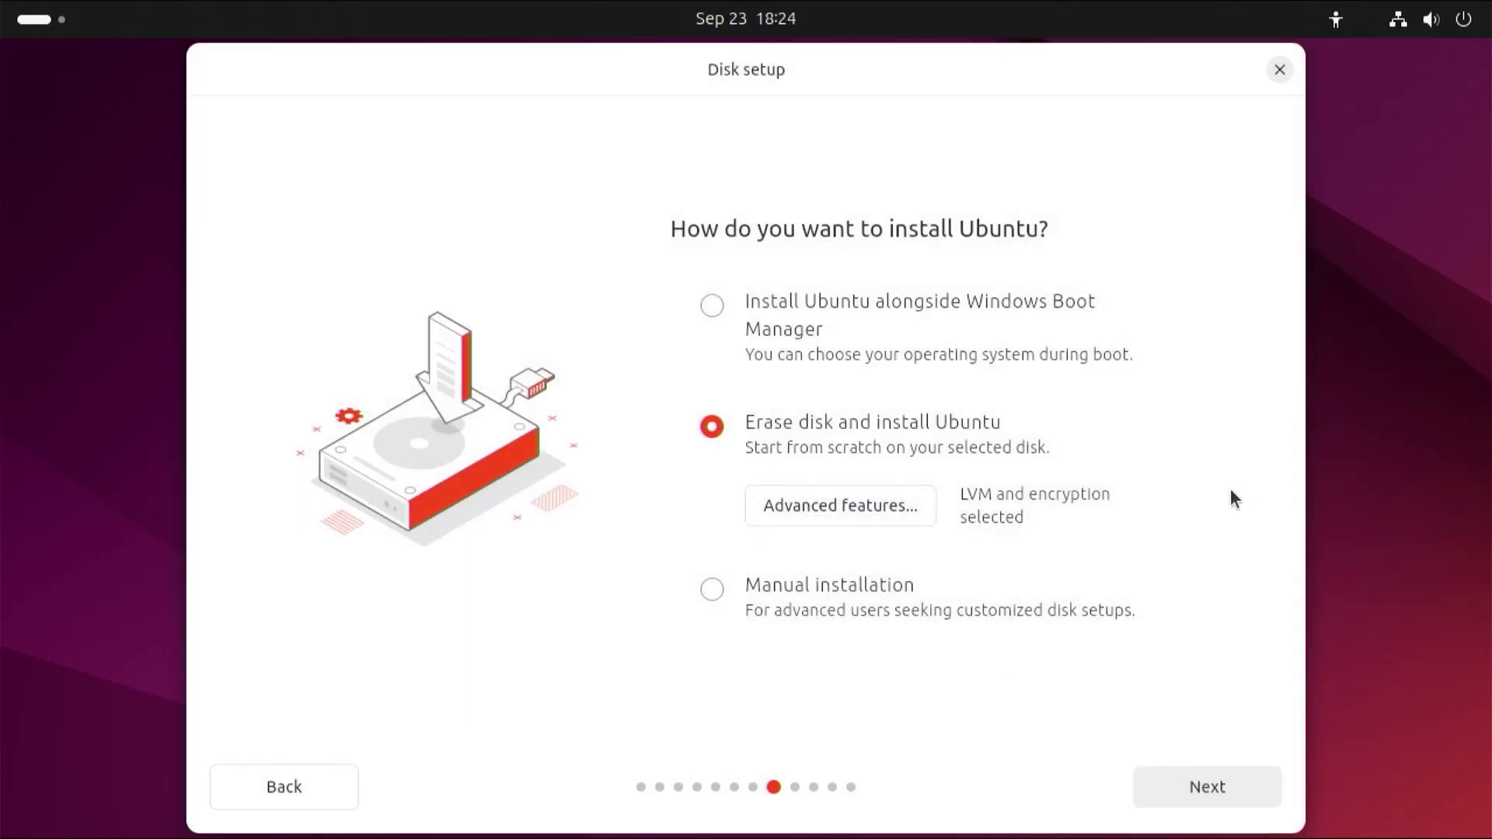
- Choose Install Ubuntu alongside Windows Boot Manager instead of erasing the disk
{"action": "left_click", "coordinate": [765, 310]}
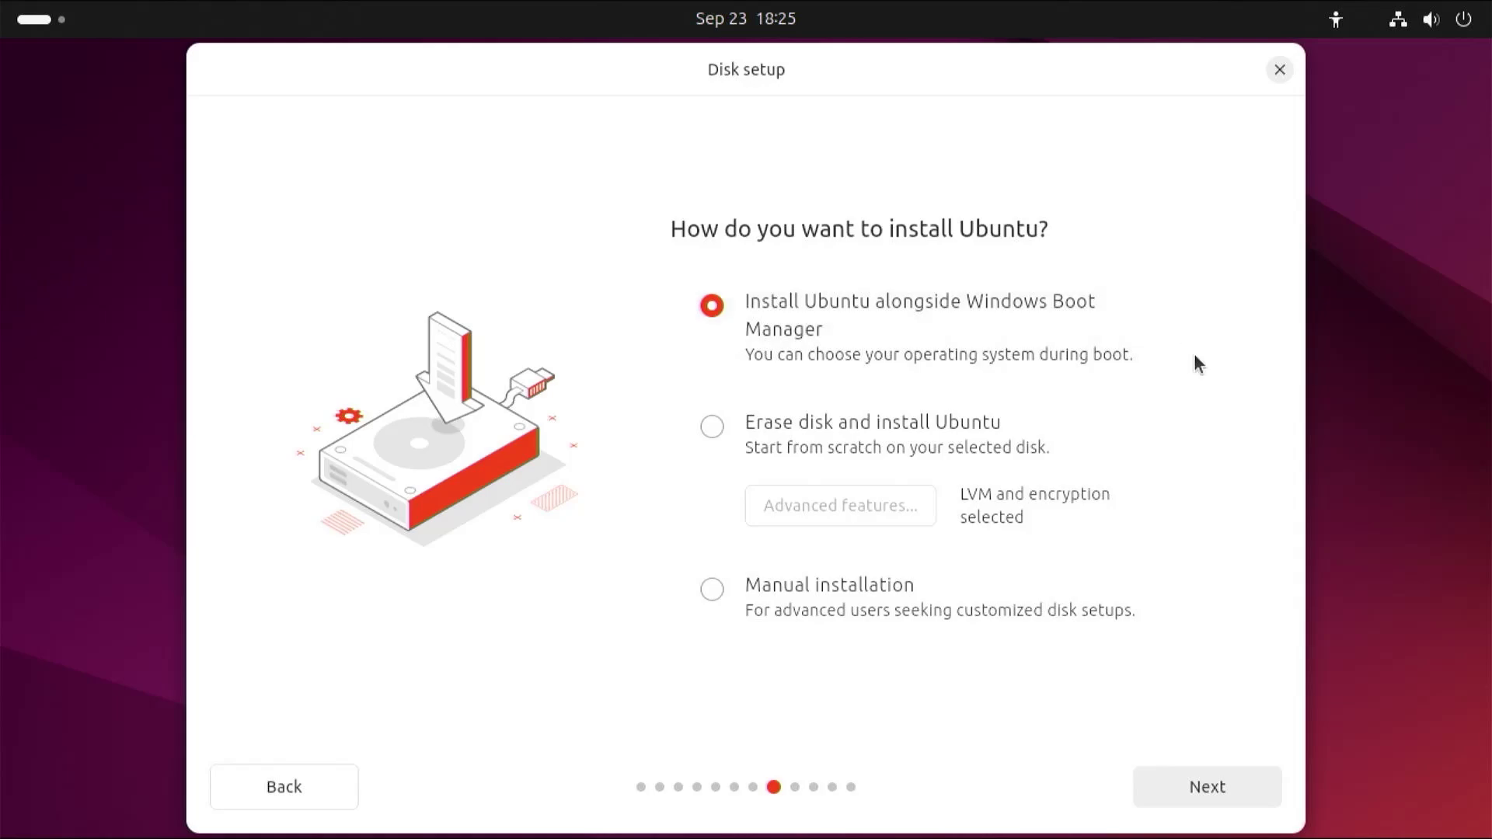
- Give Ubuntu 50 GB of nvme0n1p3 beside Windows and continue
{"action": "left_click", "coordinate": [1217, 796]}
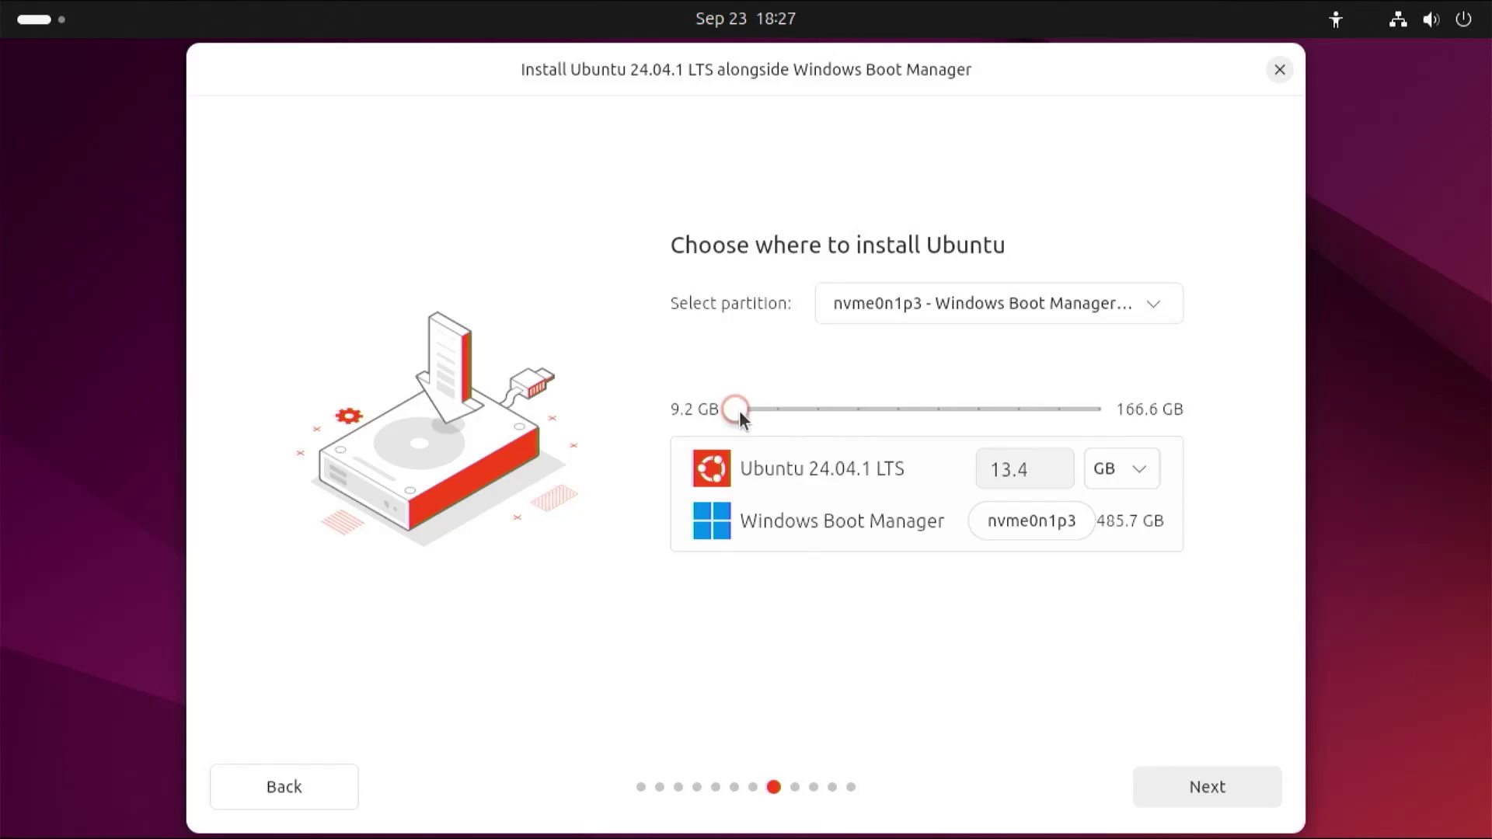
{"action": "left_click_drag", "start_coordinate": [740, 412], "coordinate": [809, 410]}
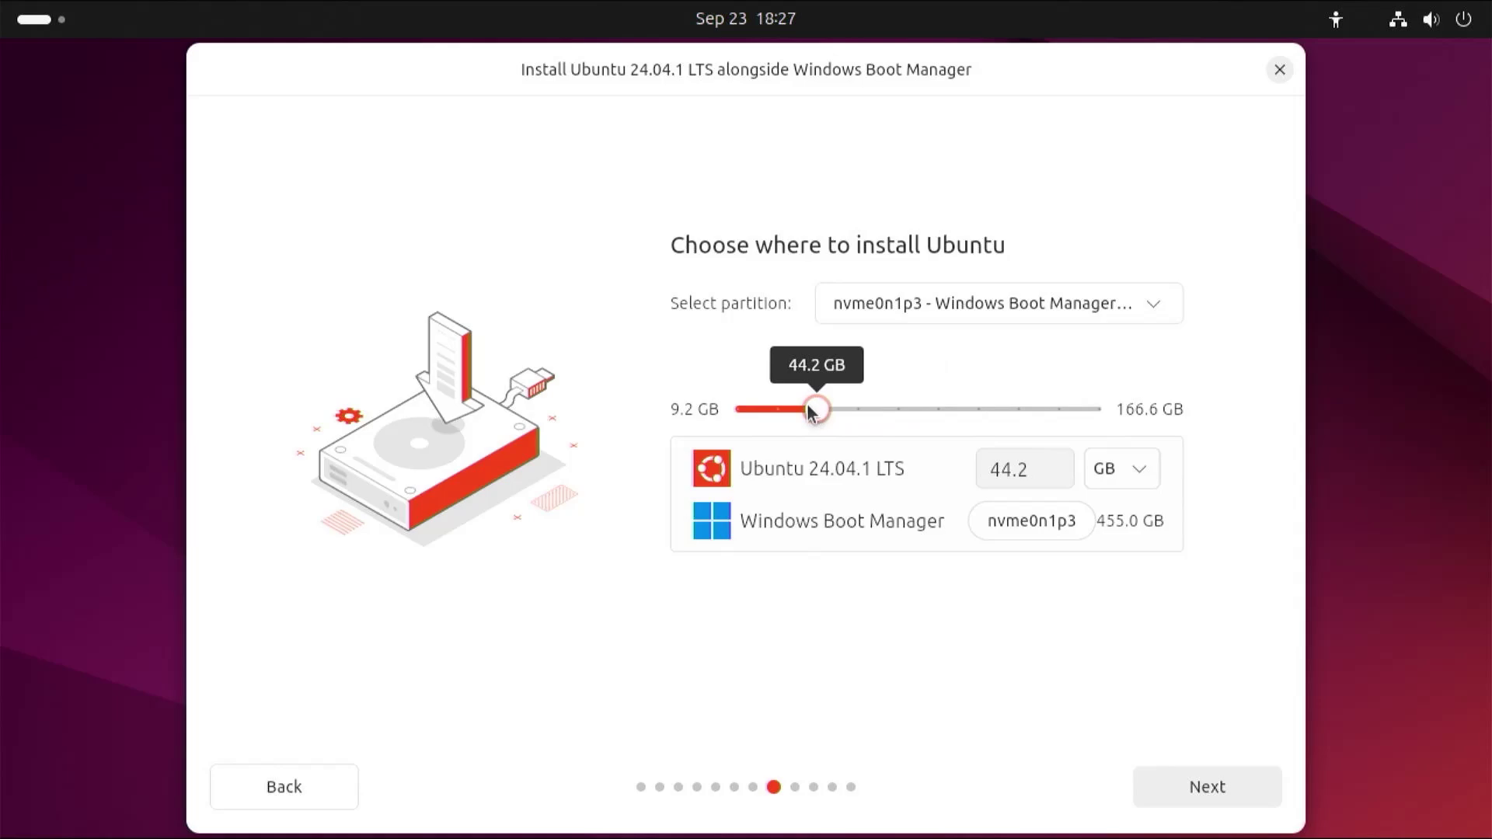
{"action": "double_click", "coordinate": [1025, 469]}
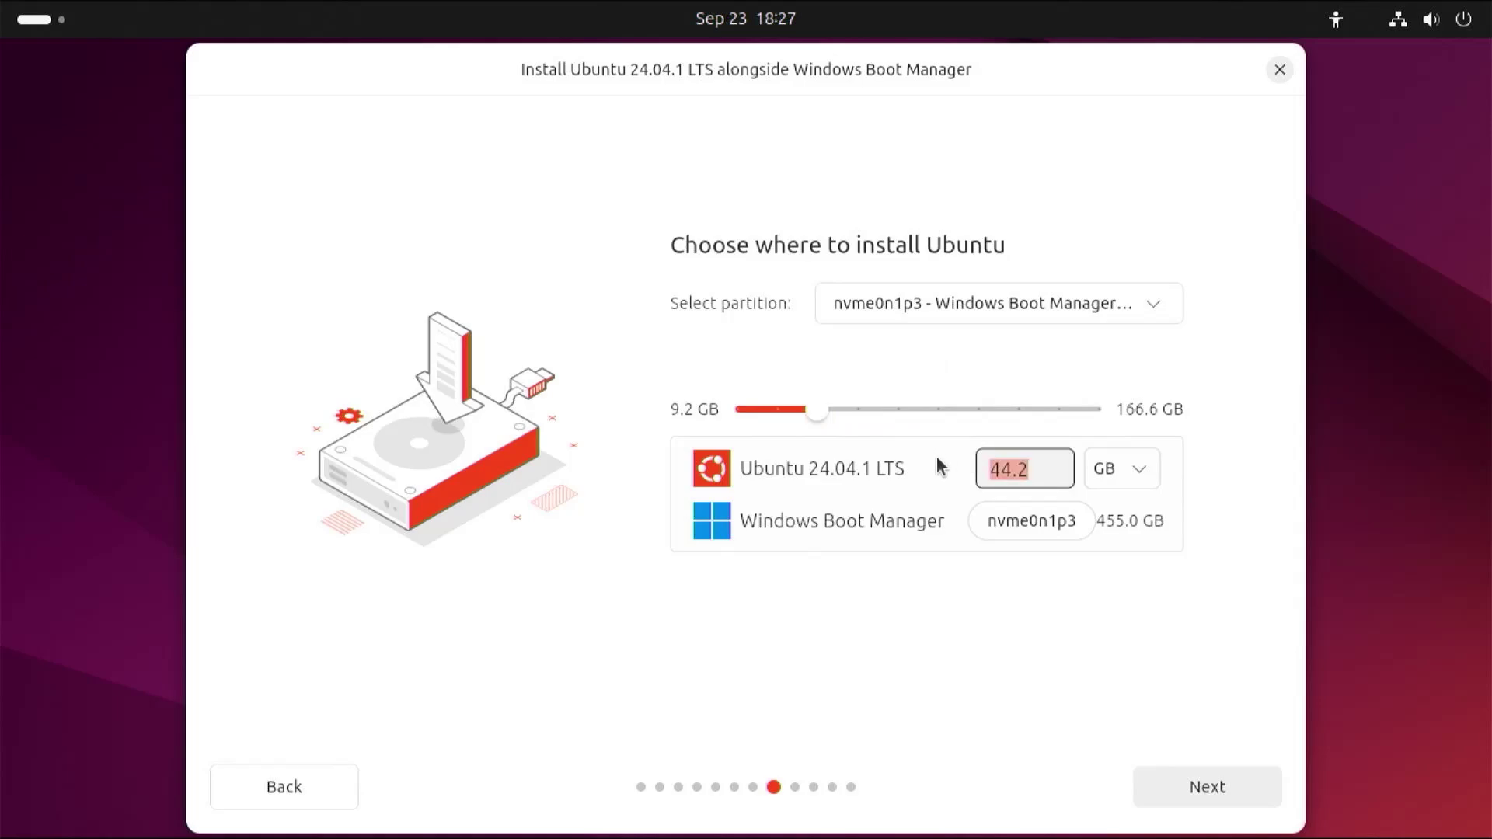
{"action": "type", "text": "50"}
{"action": "key", "text": "Return"}
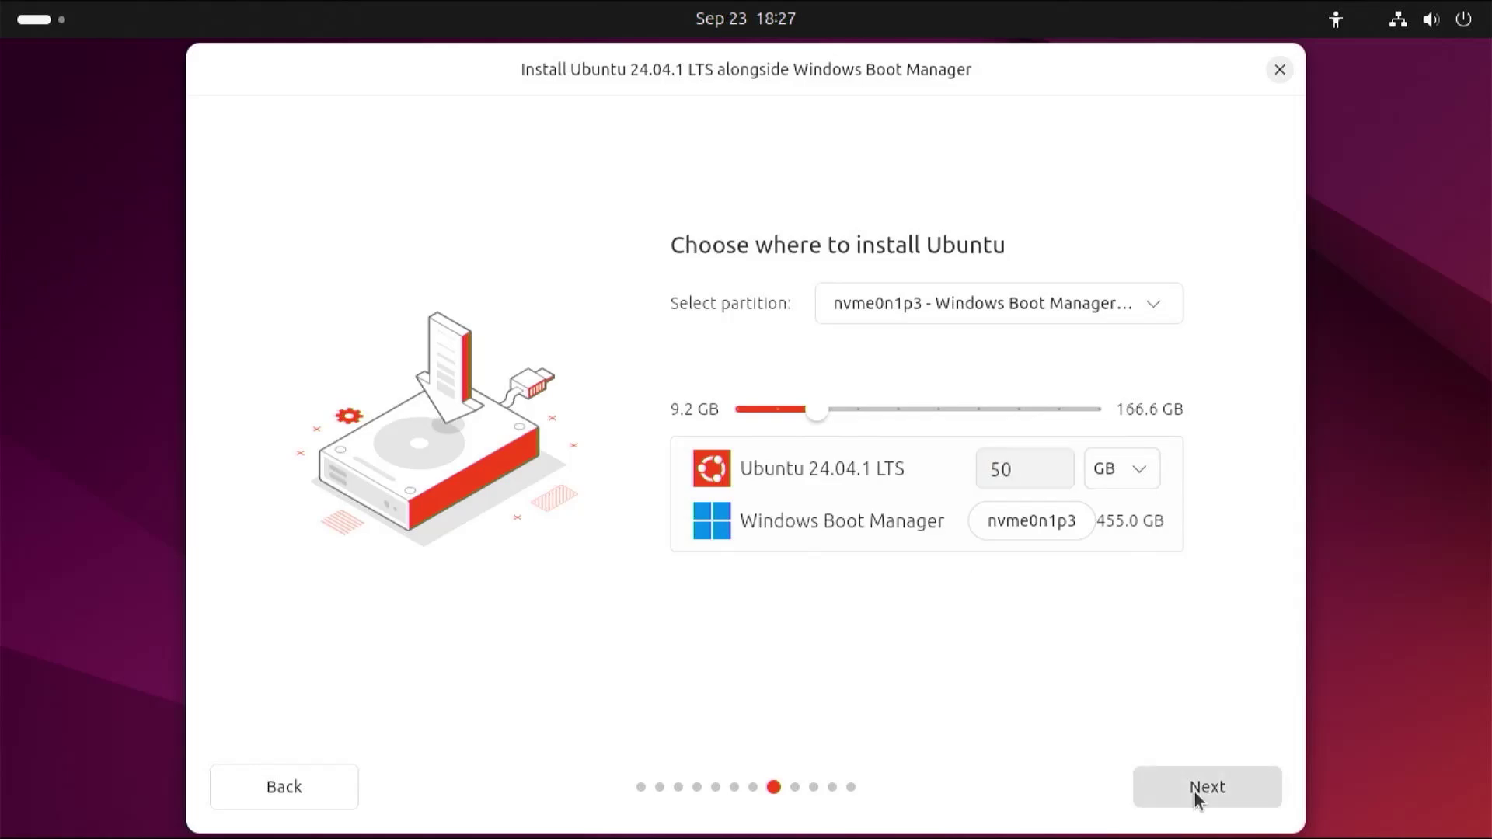
{"action": "left_click", "coordinate": [1194, 789]}
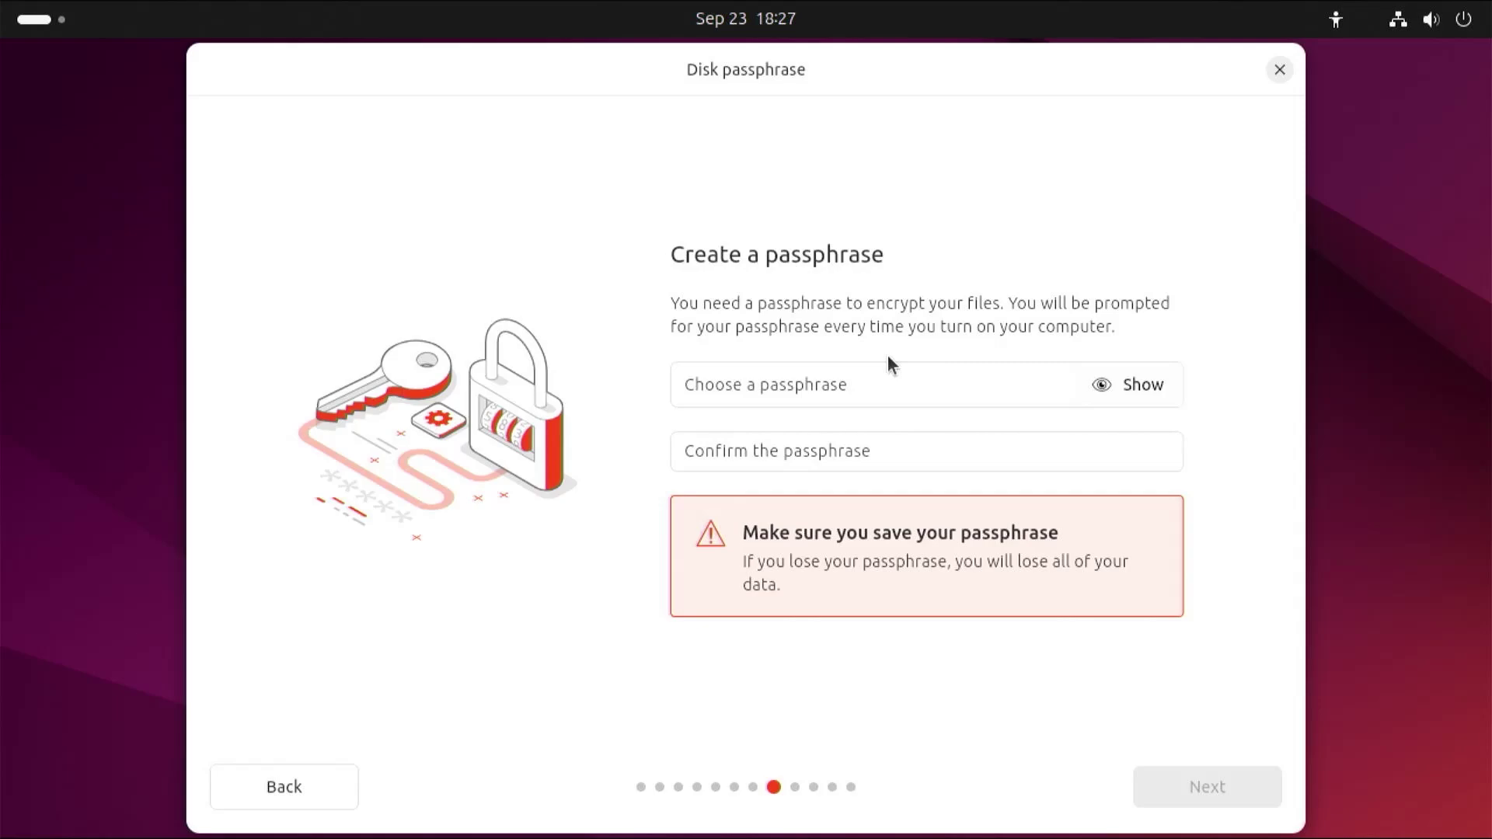
- Enter and confirm the disk encryption passphrase, then continue to account creation
{"action": "left_click", "coordinate": [850, 386]}
{"action": "type", "text": "12345"}
{"action": "key", "text": "Tab"}
{"action": "type", "text": "12345"}
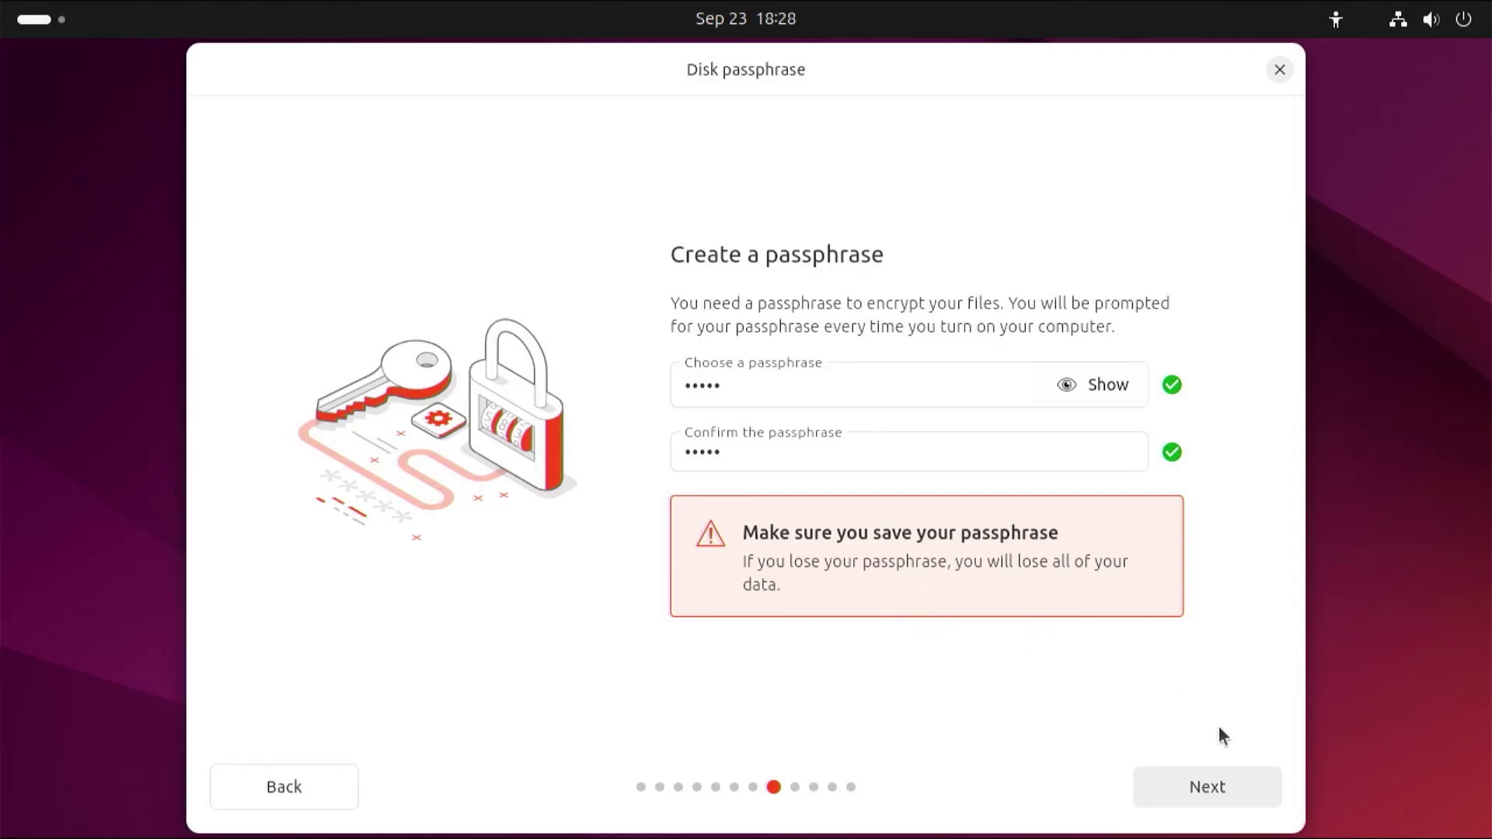
{"action": "left_click", "coordinate": [1217, 793]}
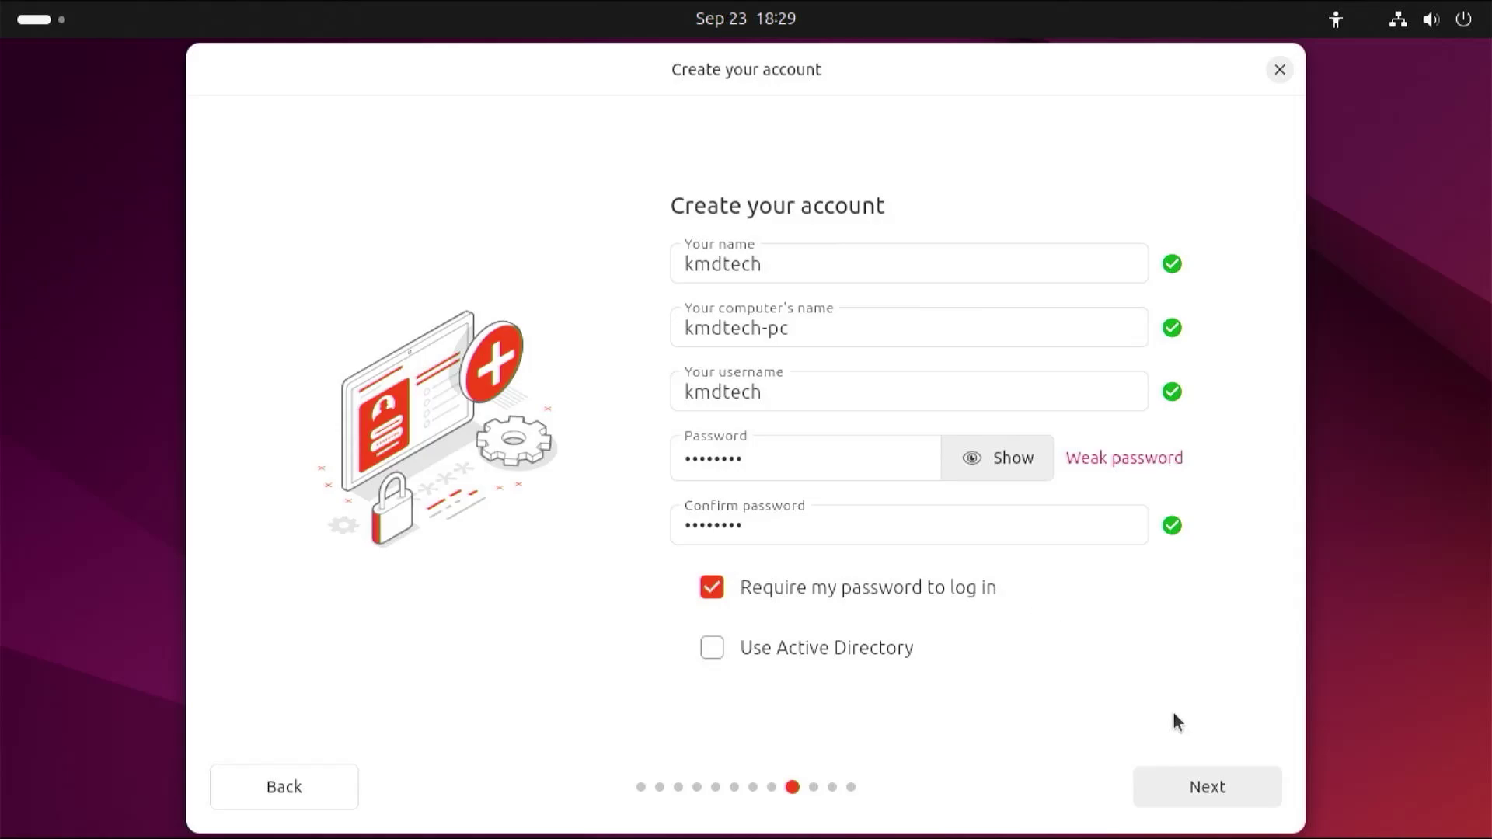
- Confirm the account details to move on to the New York timezone page
{"action": "left_click", "coordinate": [1220, 800]}
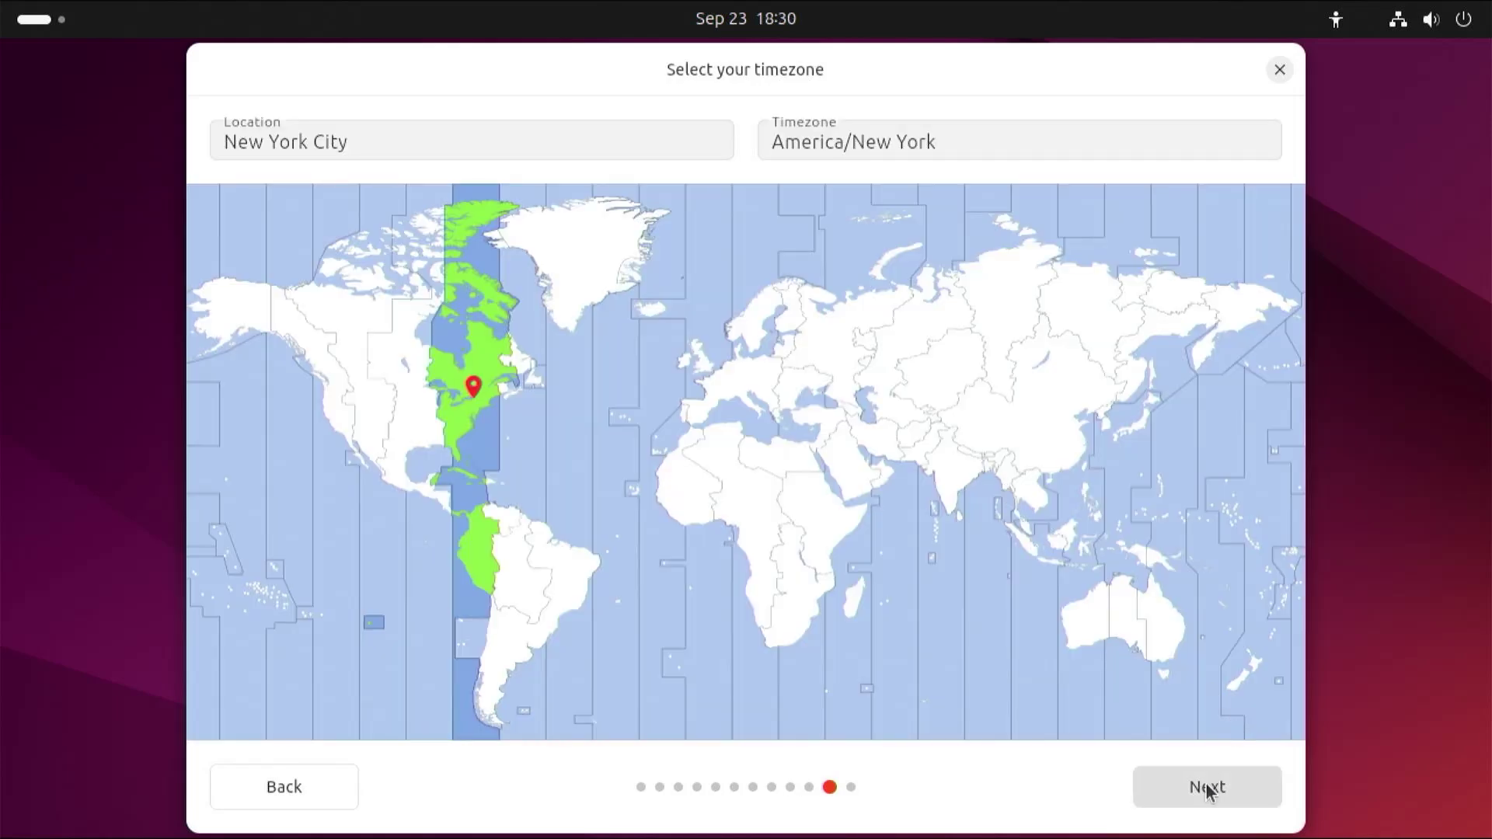
- Accept the America/New York timezone and reach the Ready to install review
{"action": "left_click", "coordinate": [1206, 788]}
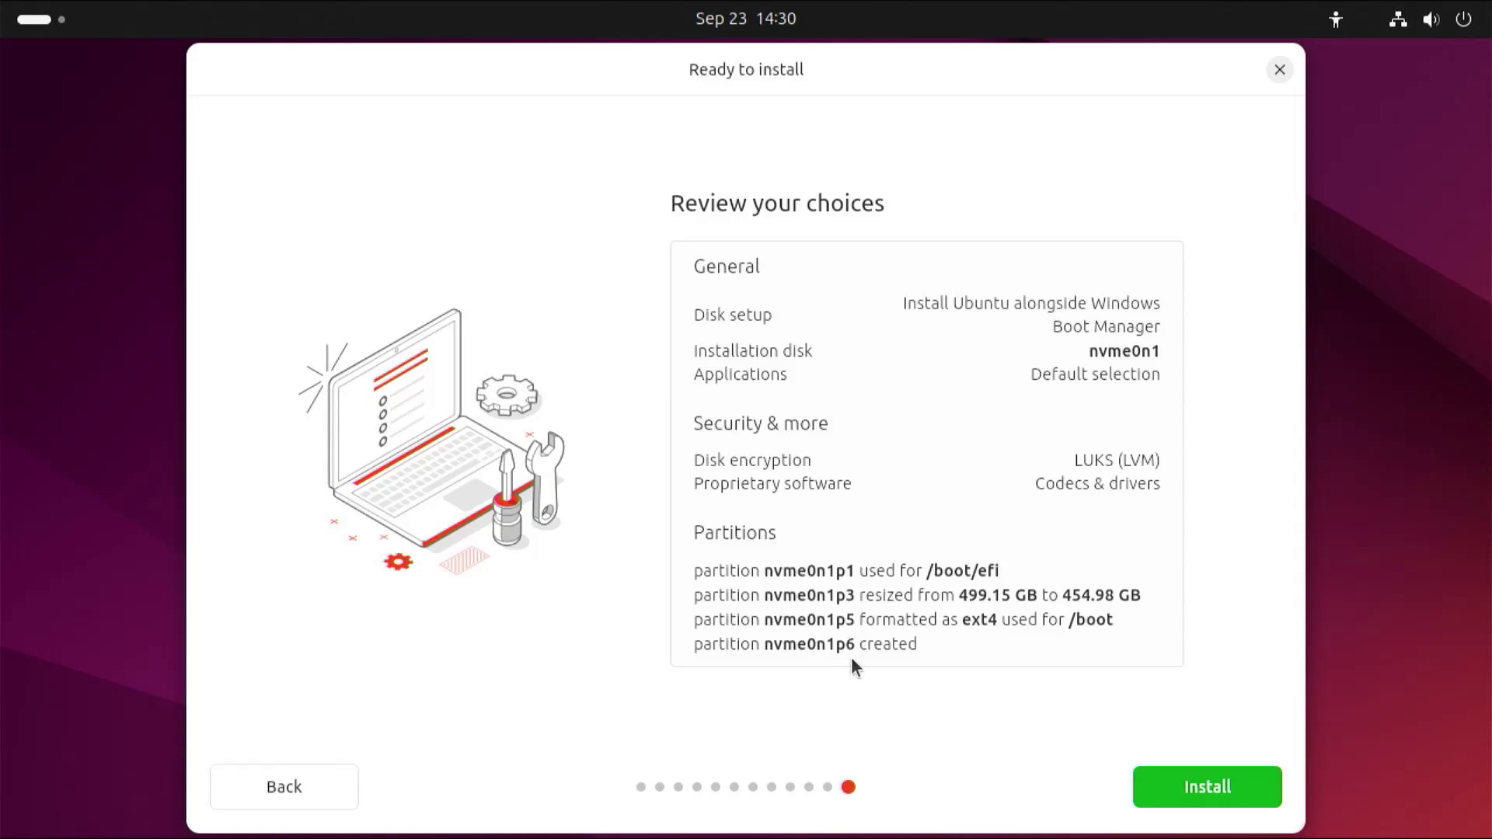
- Start the Ubuntu 24.04.1 LTS installation, briefly showing and then hiding the installer log
{"action": "left_click", "coordinate": [1201, 789]}
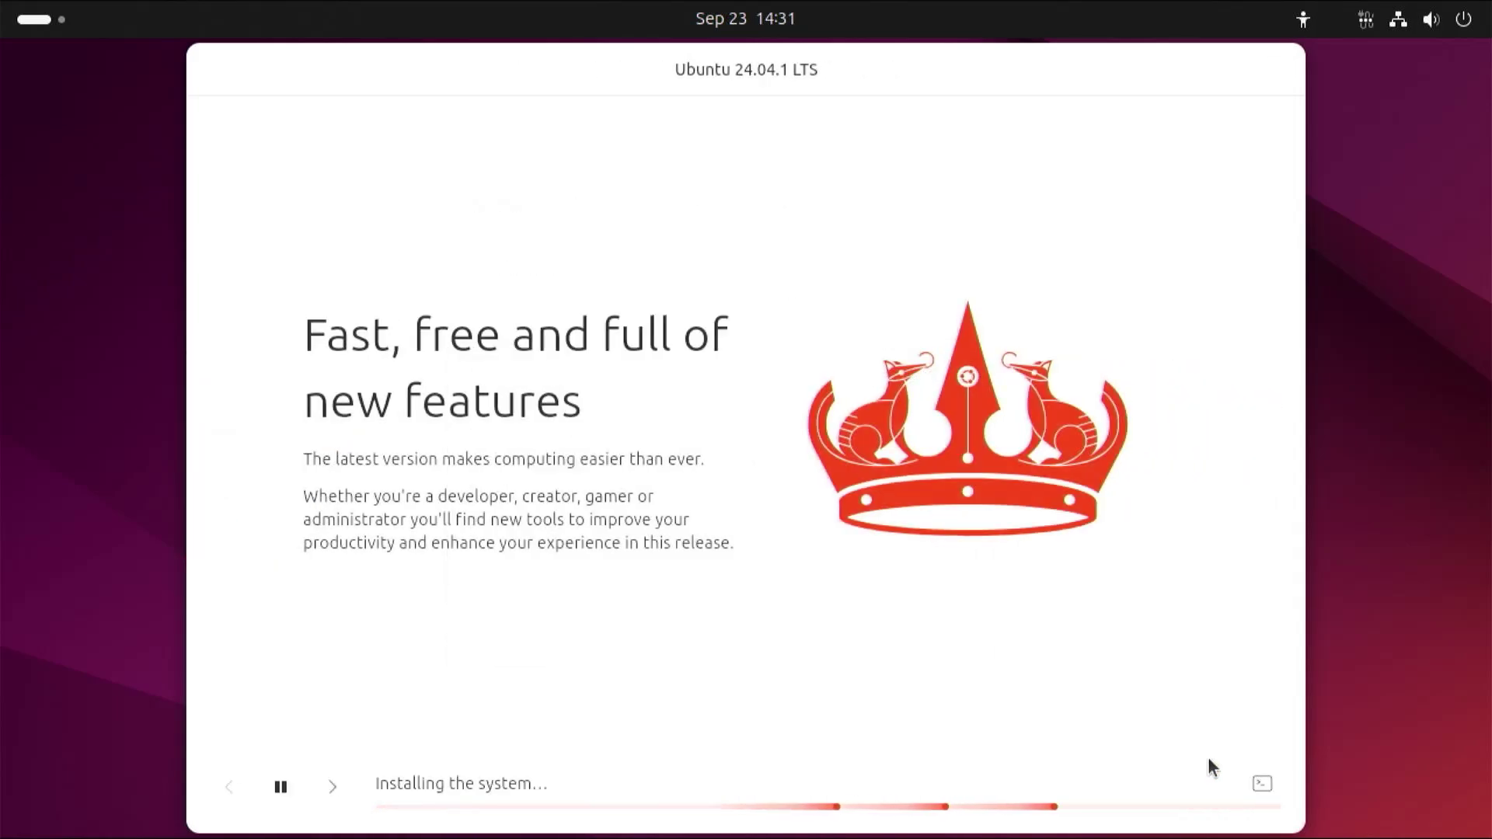
{"action": "left_click", "coordinate": [1263, 785]}
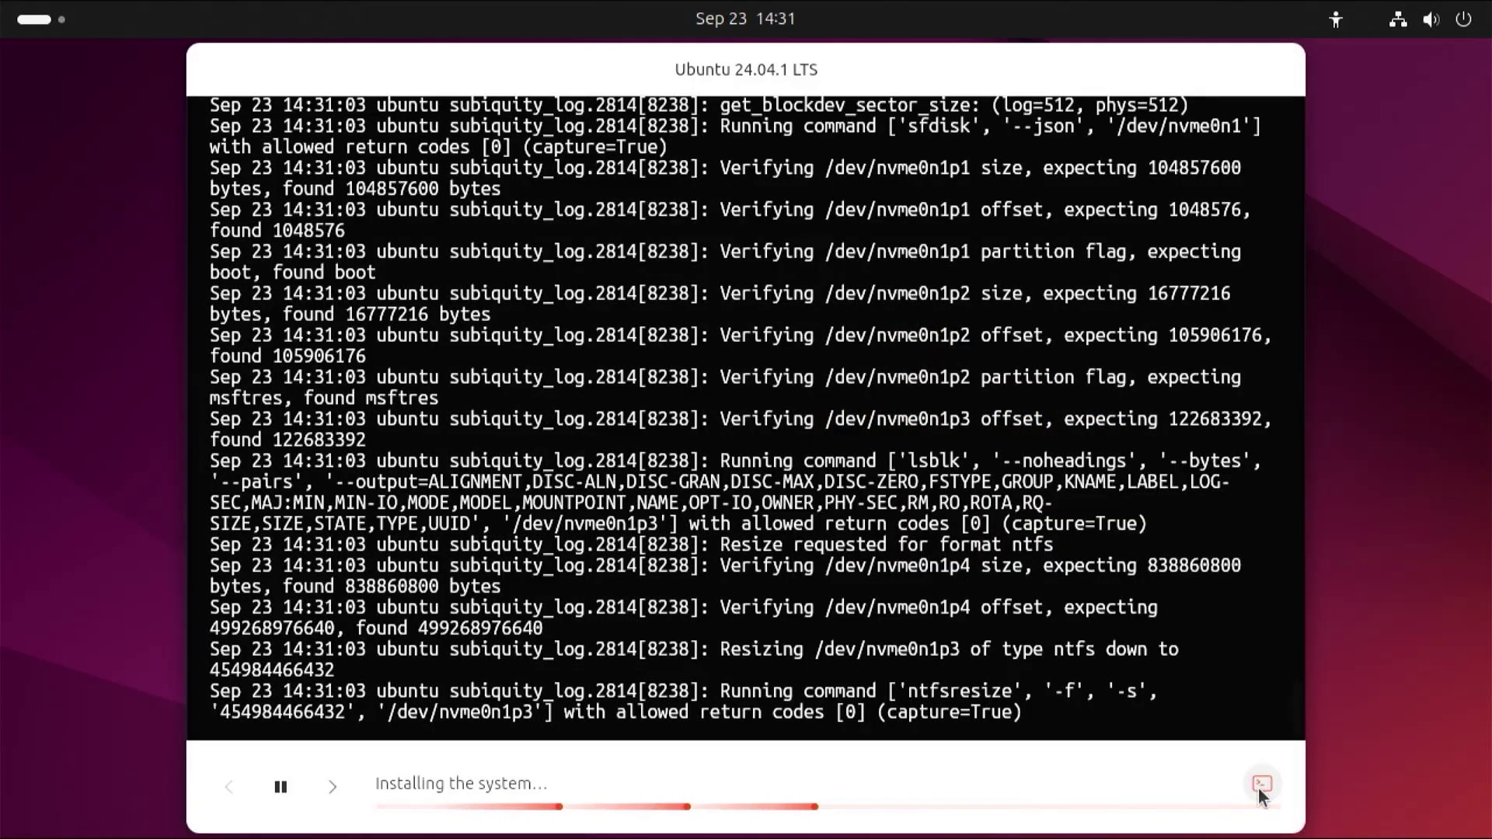
{"action": "left_click", "coordinate": [1259, 785]}
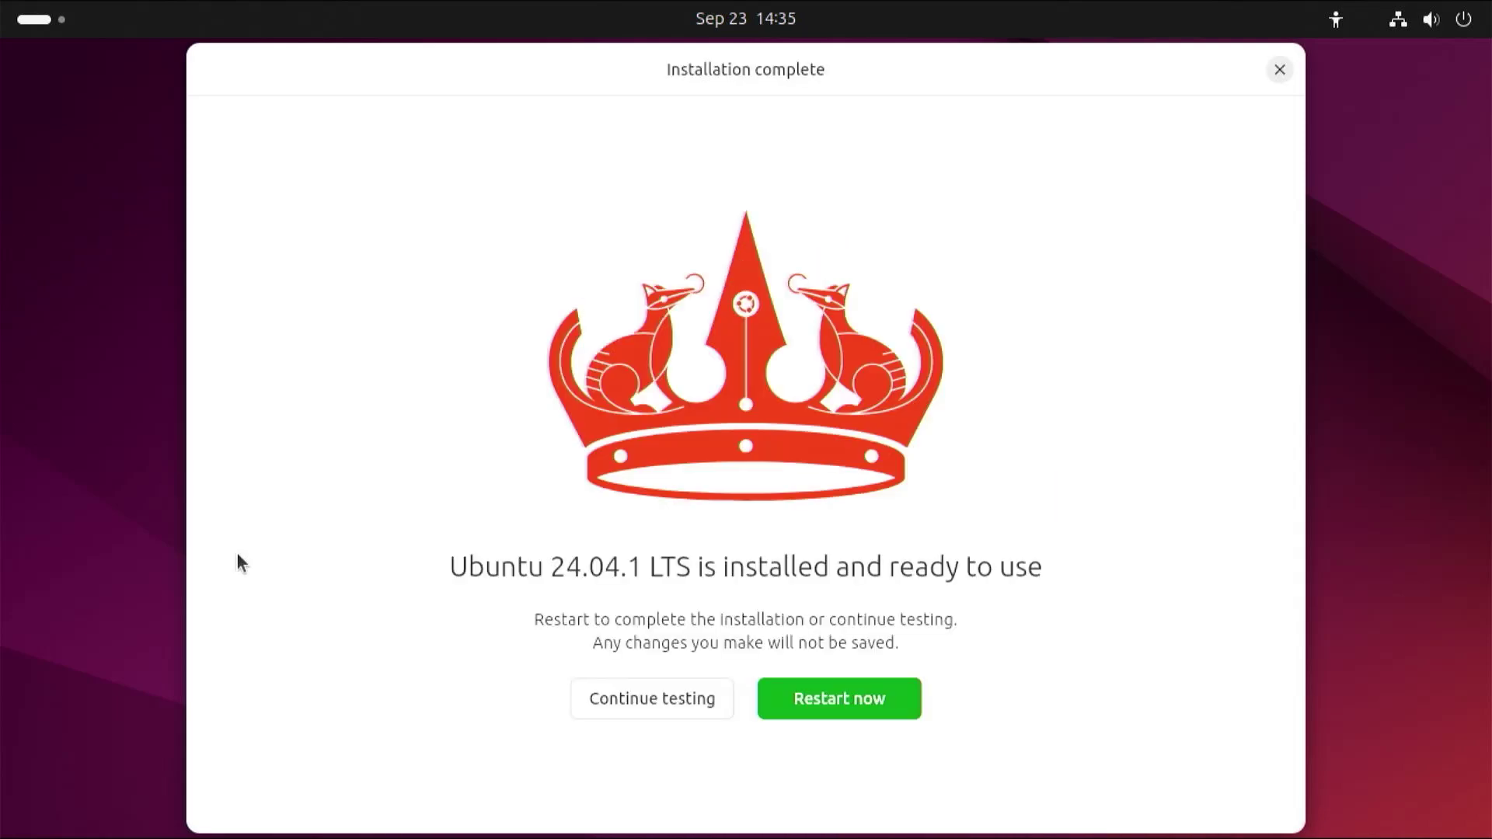
- Continue testing the live session and bring the terminal window back to the front
{"action": "left_click", "coordinate": [653, 696]}
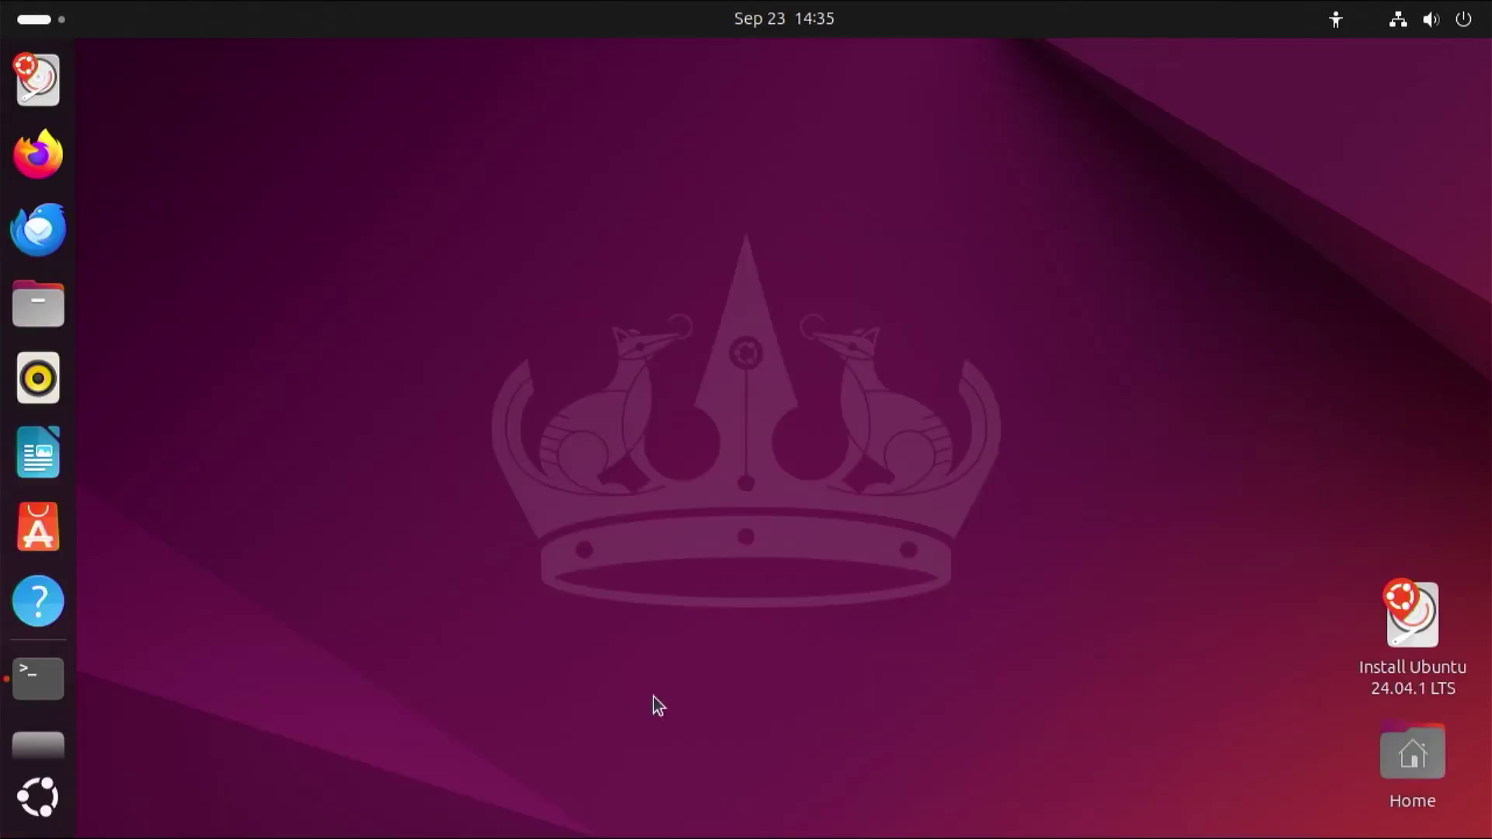
{"action": "left_click", "coordinate": [39, 18]}
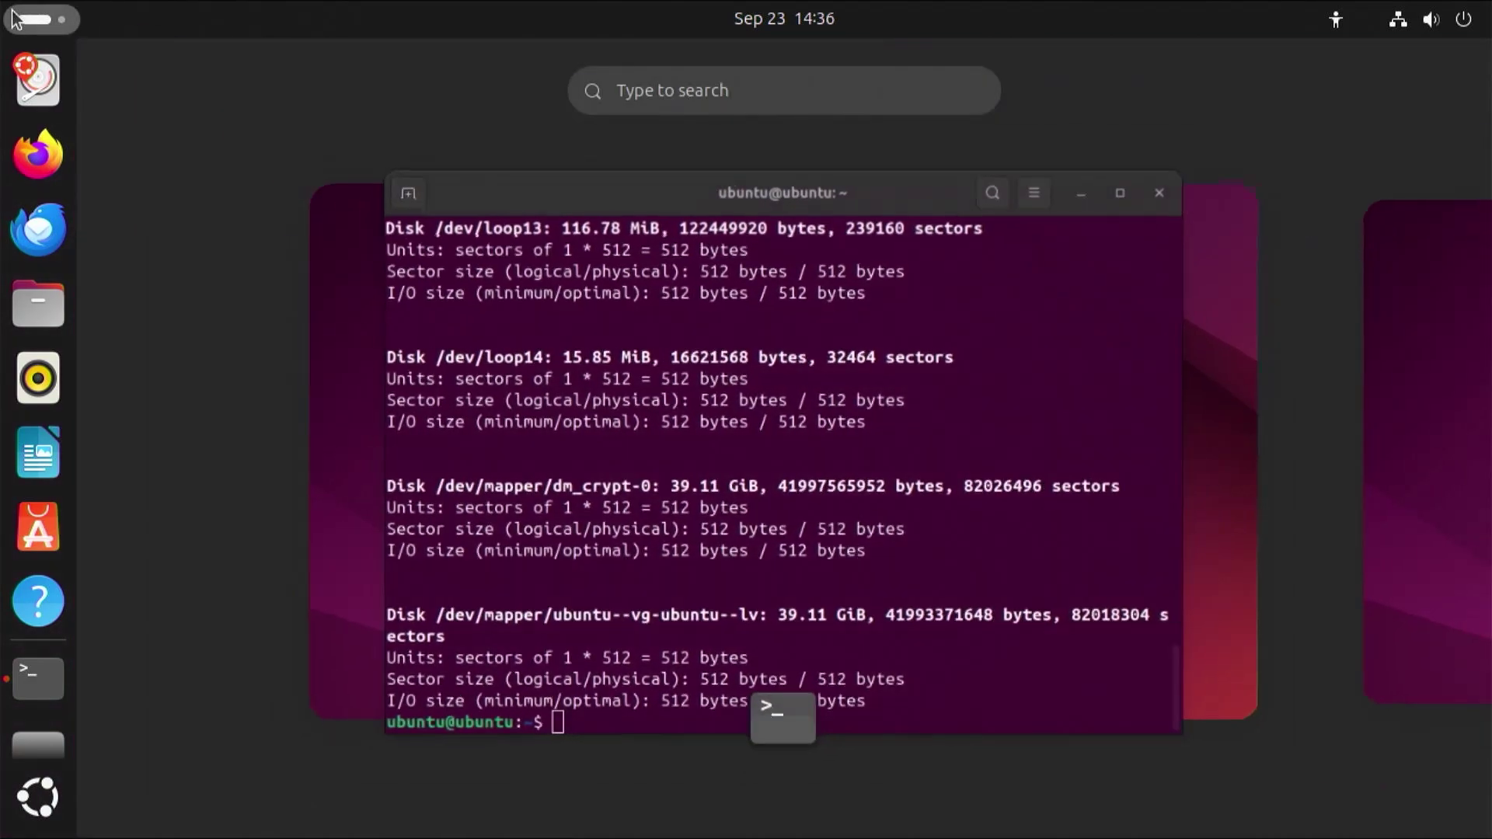
{"action": "left_click", "coordinate": [740, 367]}
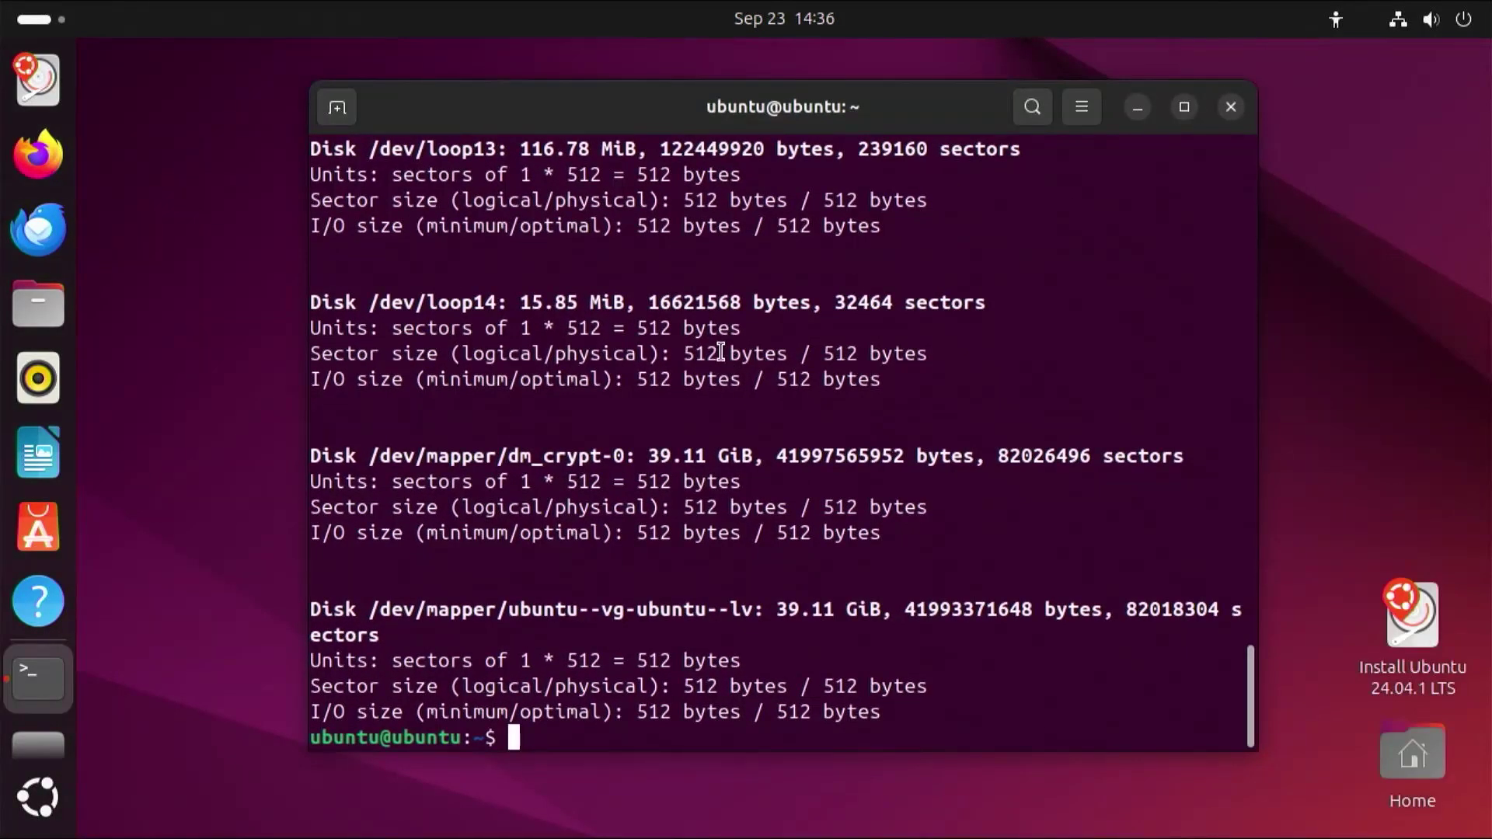
- Rerun sudo fdisk -l, then run lsblk to confirm nvme0n1p6 holds dm_crypt-0 at /target
{"action": "key", "text": "Up"}
{"action": "key", "text": "Return"}
{"action": "scroll", "coordinate": [699, 399], "scroll_direction": "up", "scroll_amount": 15}
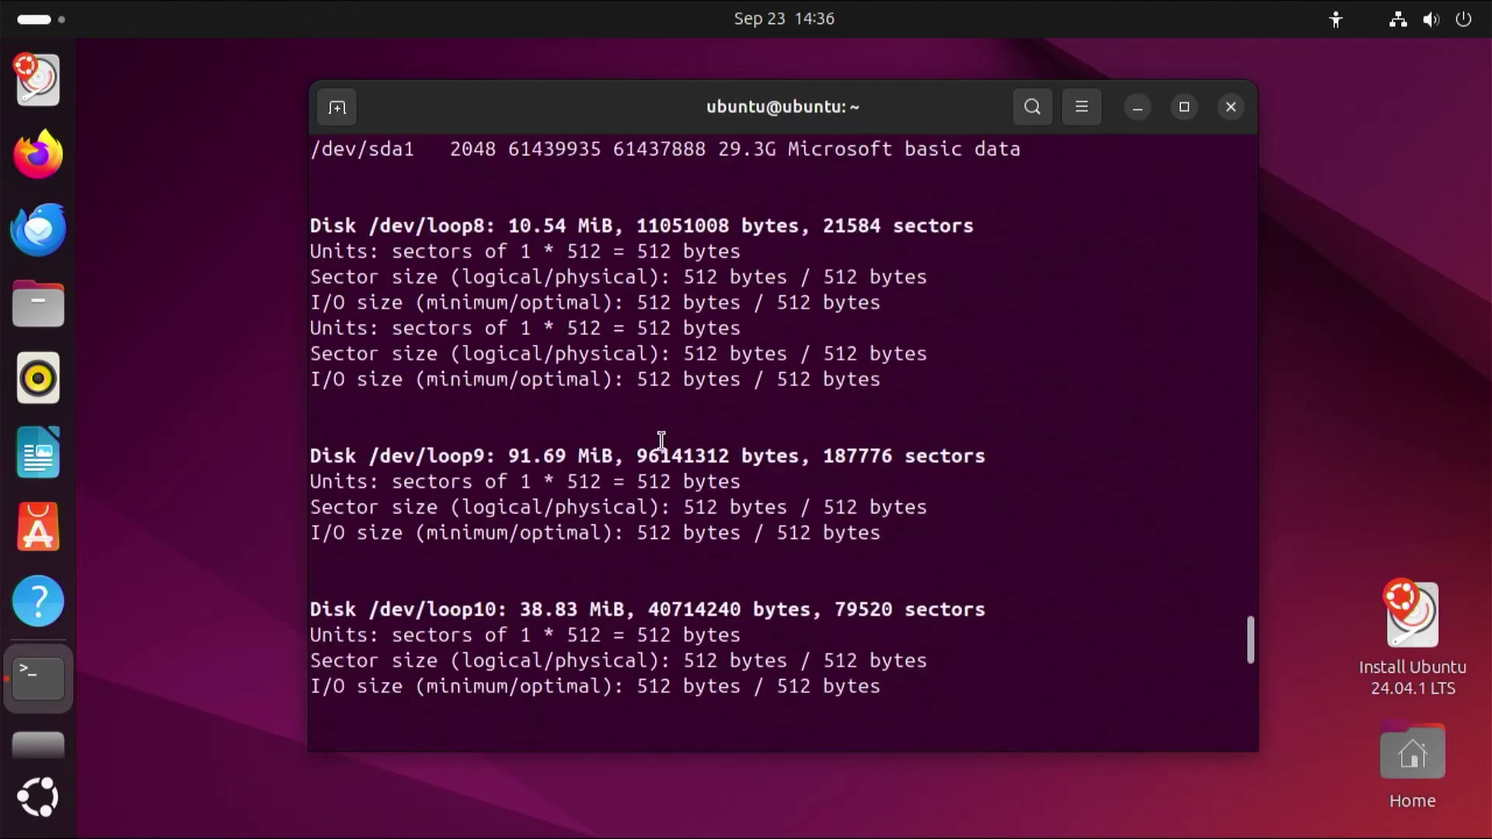
{"action": "scroll", "coordinate": [657, 440], "scroll_direction": "up", "scroll_amount": 4}
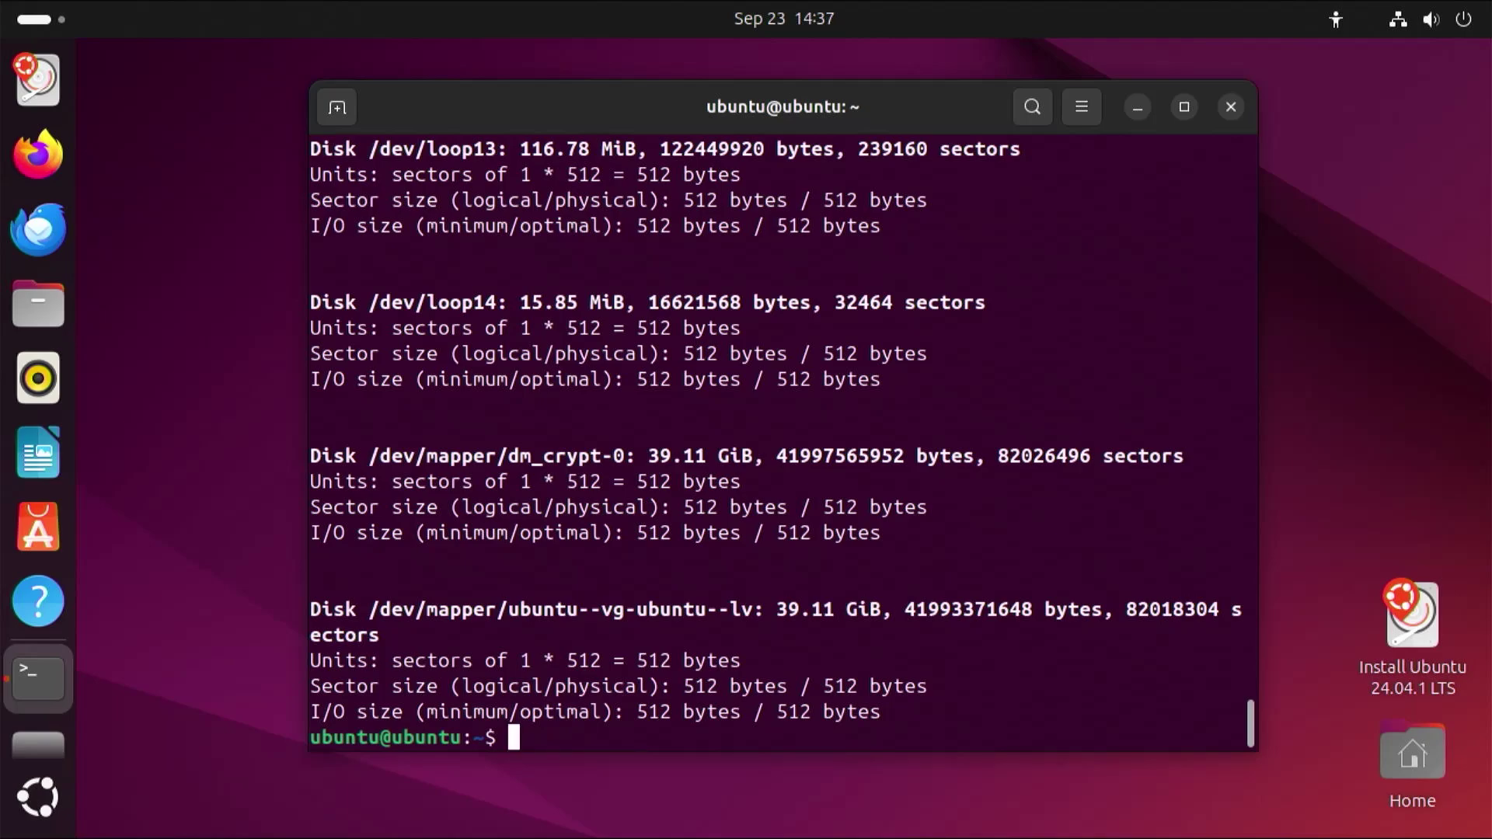
{"action": "type", "text": "lsblk"}
{"action": "key", "text": "Return"}
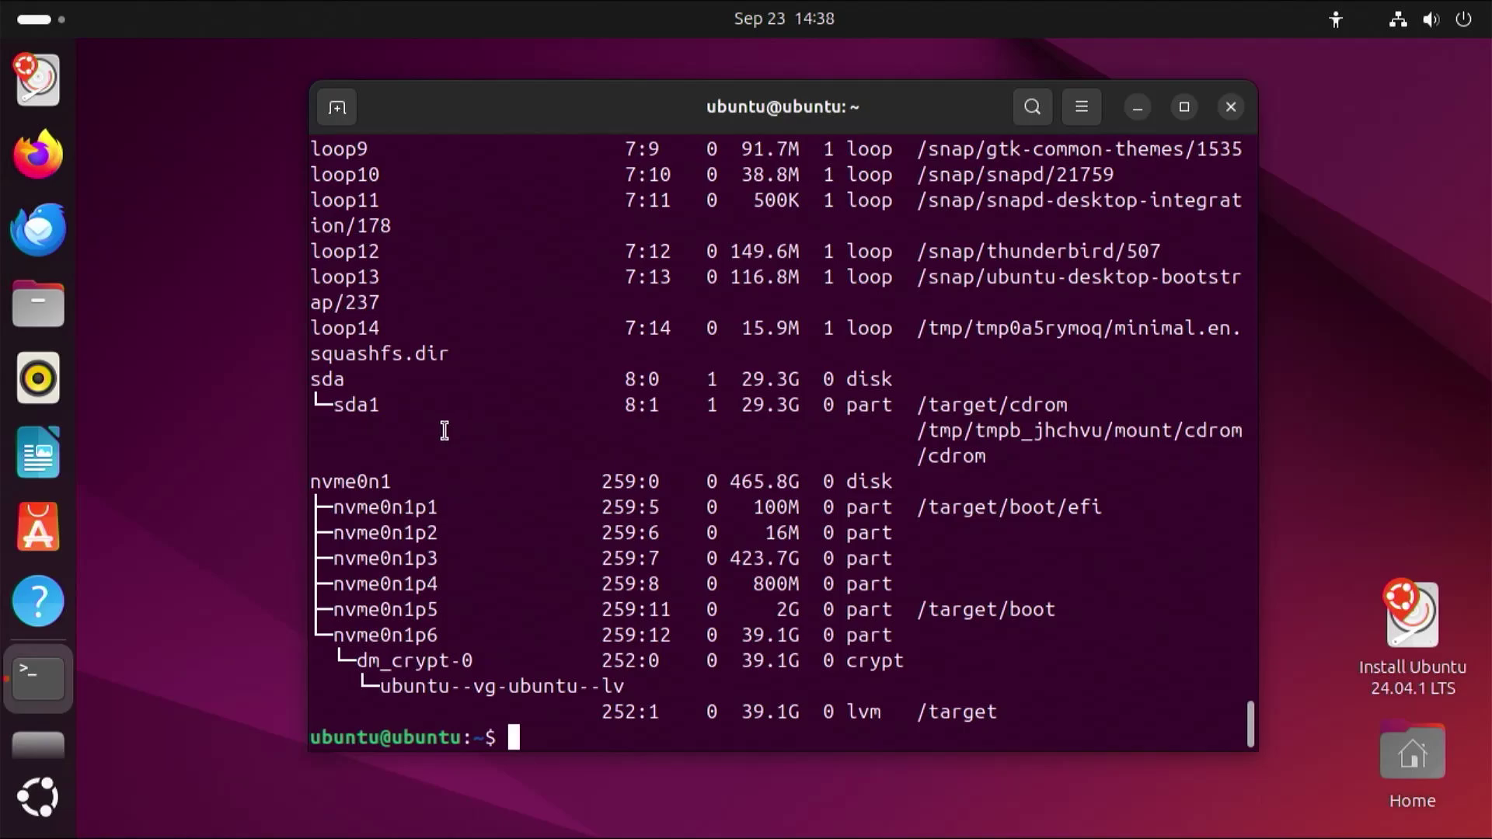
- Close the terminal and restart the computer from the quick-settings panel
{"action": "left_click", "coordinate": [1231, 107]}
{"action": "left_click", "coordinate": [1466, 21]}
{"action": "left_click", "coordinate": [1440, 86]}
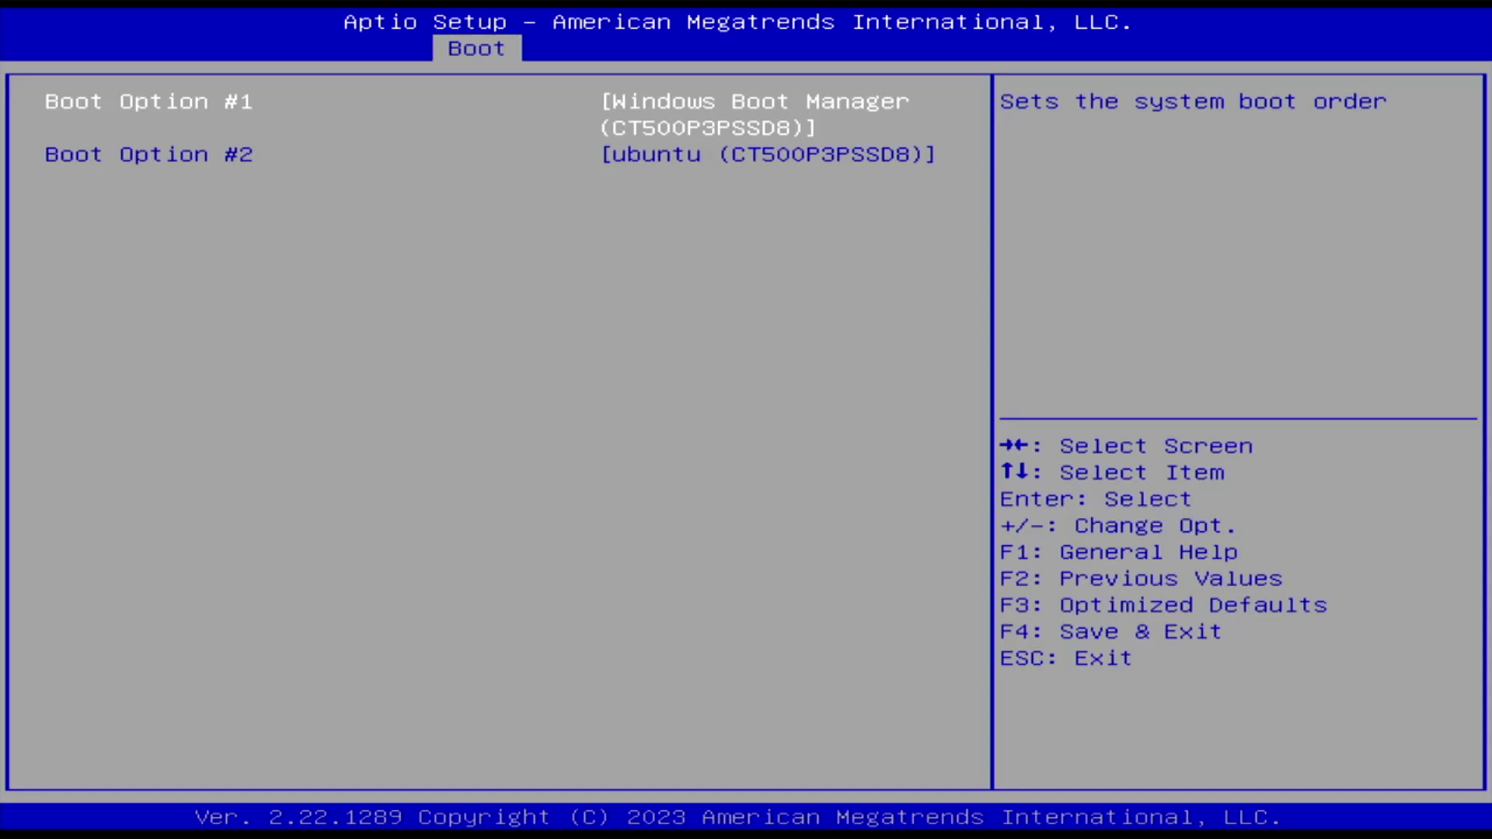
- In BIOS, set Boot Option #1 to ubuntu, then save and exit
{"action": "key", "text": "Return"}
{"action": "key", "text": "Down"}
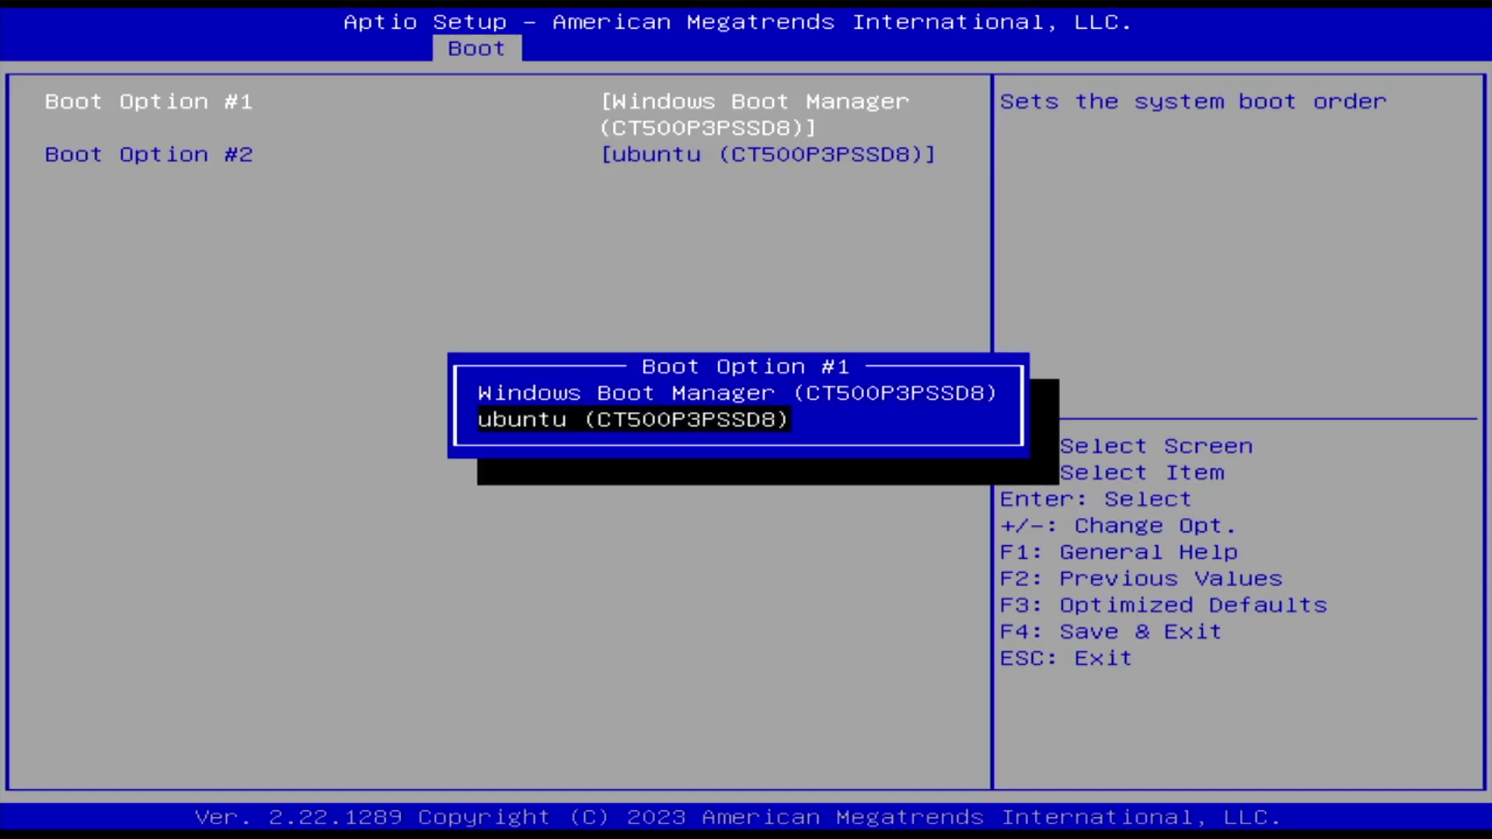
{"action": "key", "text": "Return"}
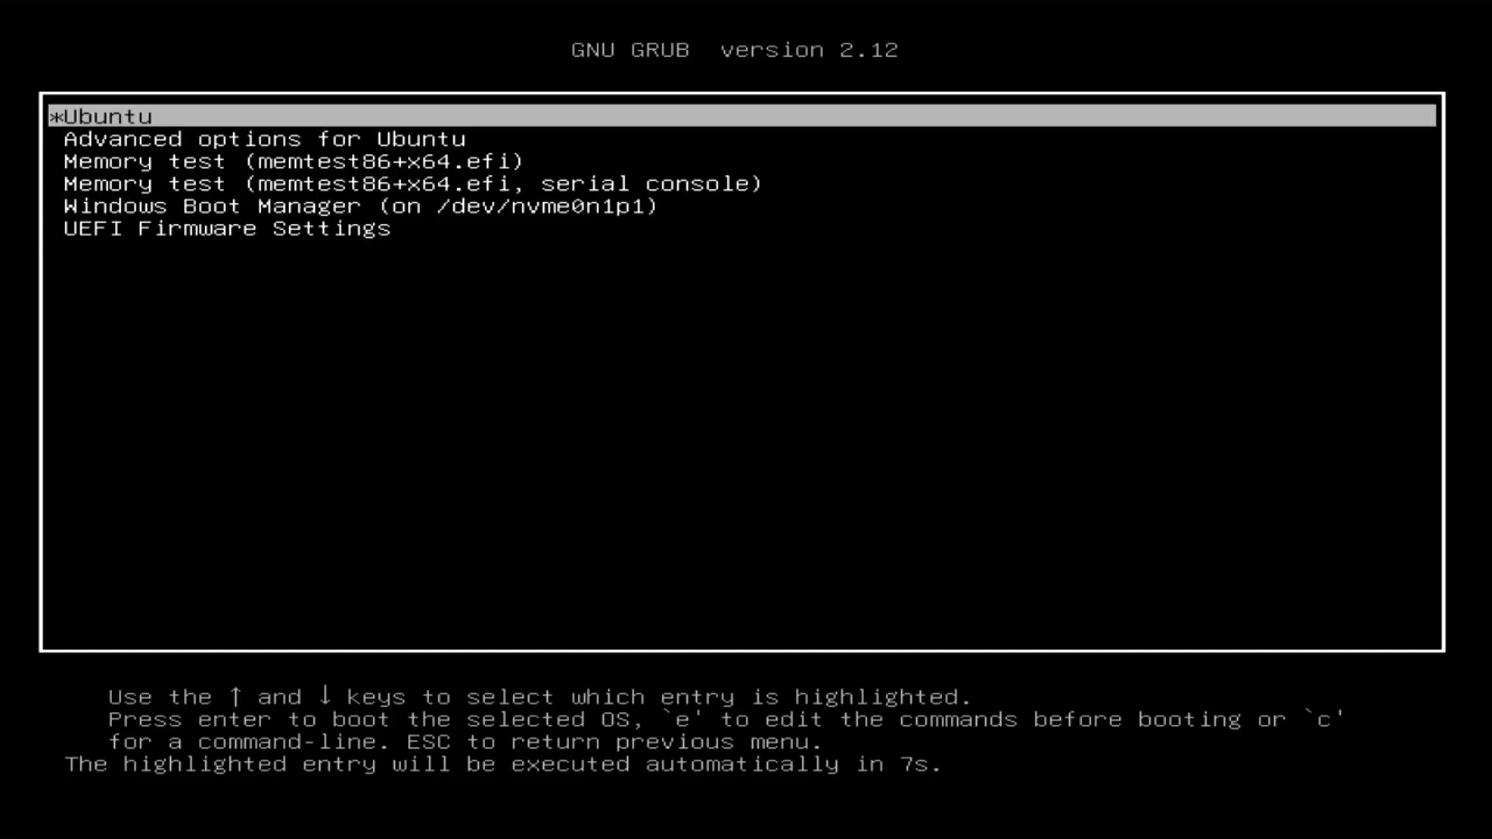
- Check the Windows Boot Manager entry in GRUB, then boot the Ubuntu entry
{"action": "key", "text": "Down"}
{"action": "key", "text": "Down"}
{"action": "key", "text": "Down"}
{"action": "key", "text": "Down"}
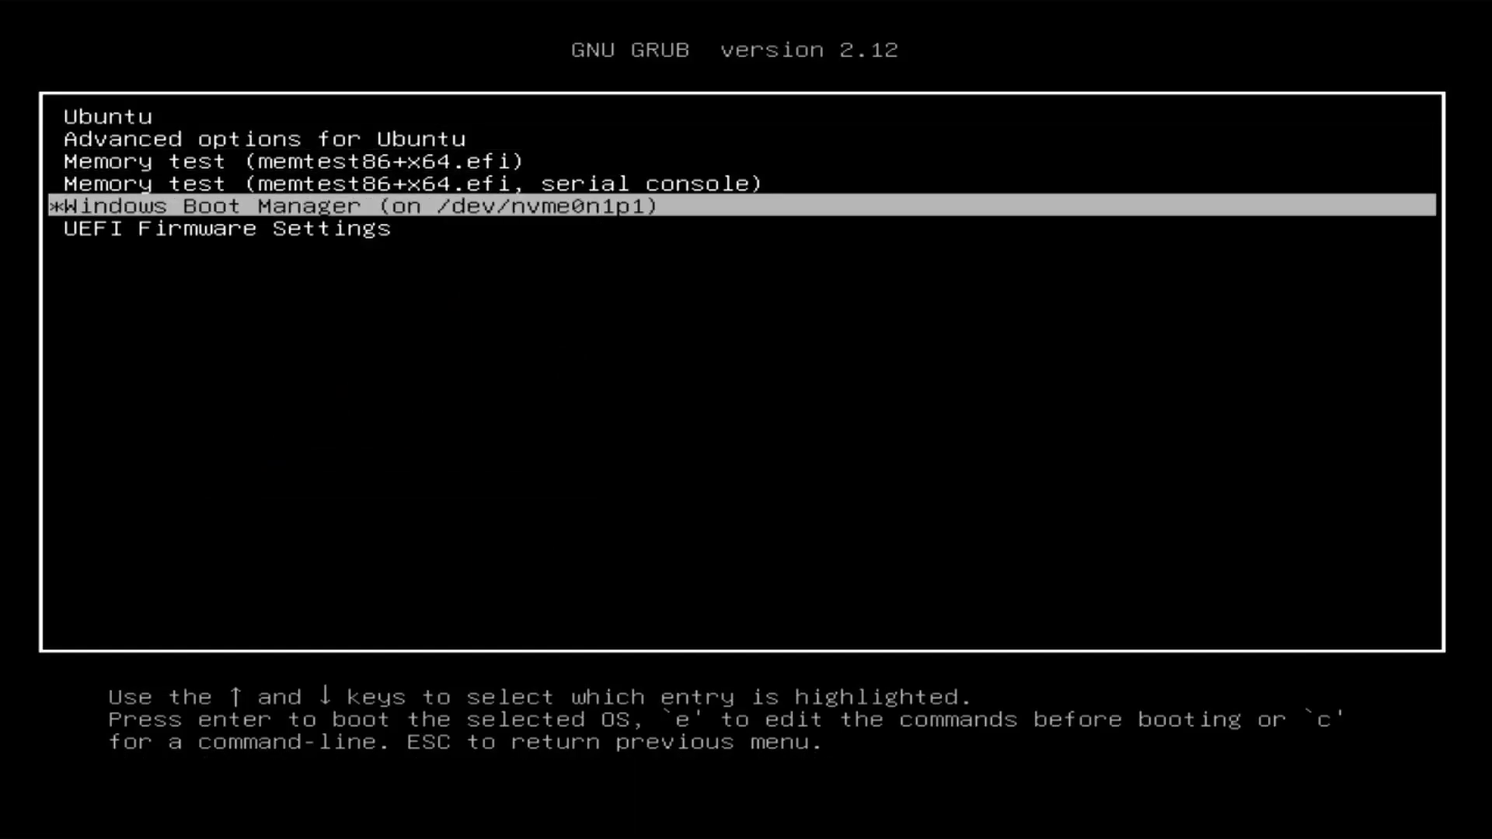
{"action": "key", "text": "Up"}
{"action": "key", "text": "Up"}
{"action": "key", "text": "Up"}
{"action": "key", "text": "Up"}
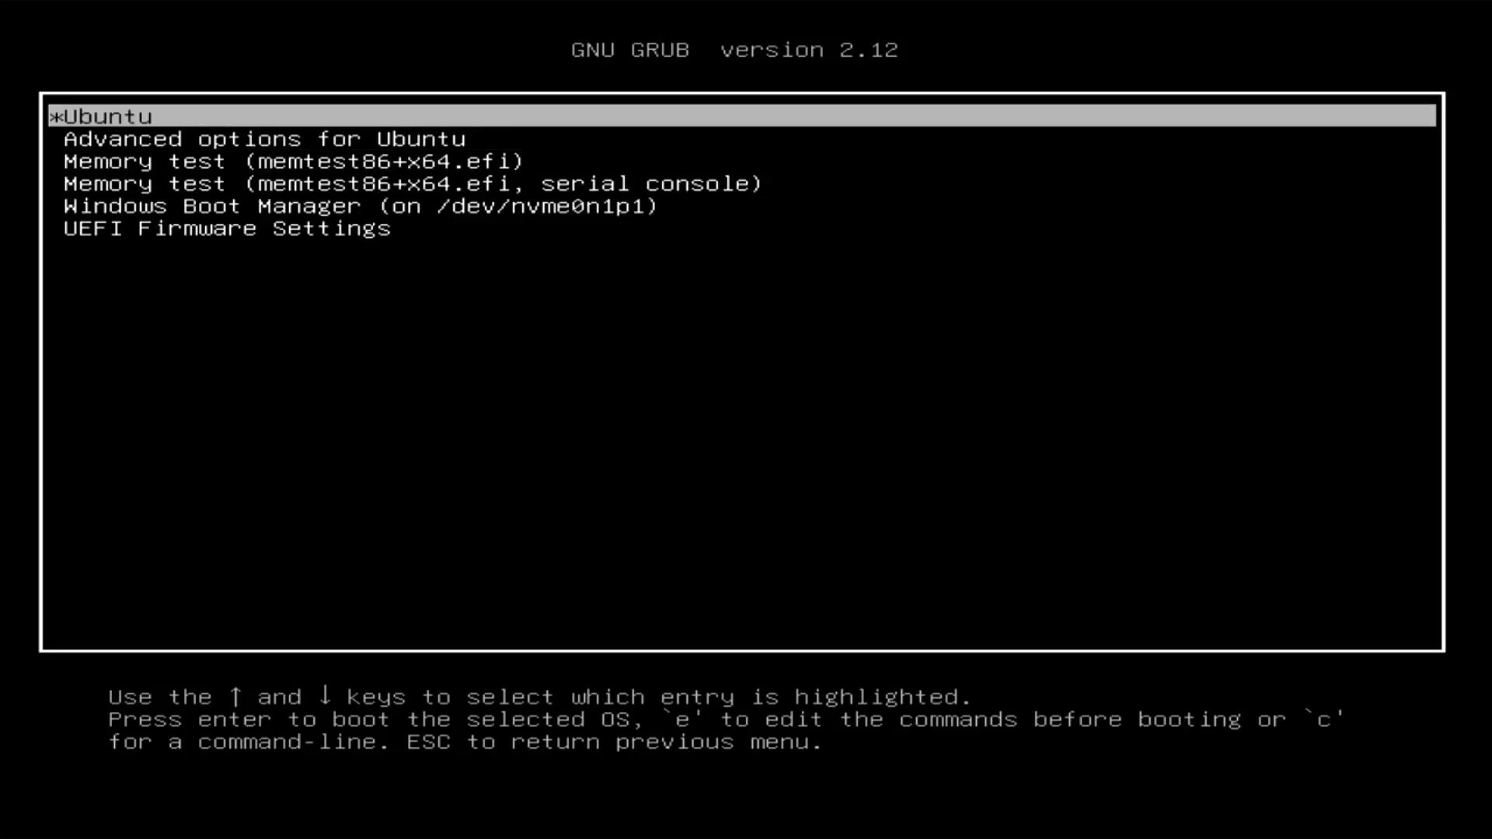
{"action": "key", "text": "Return"}
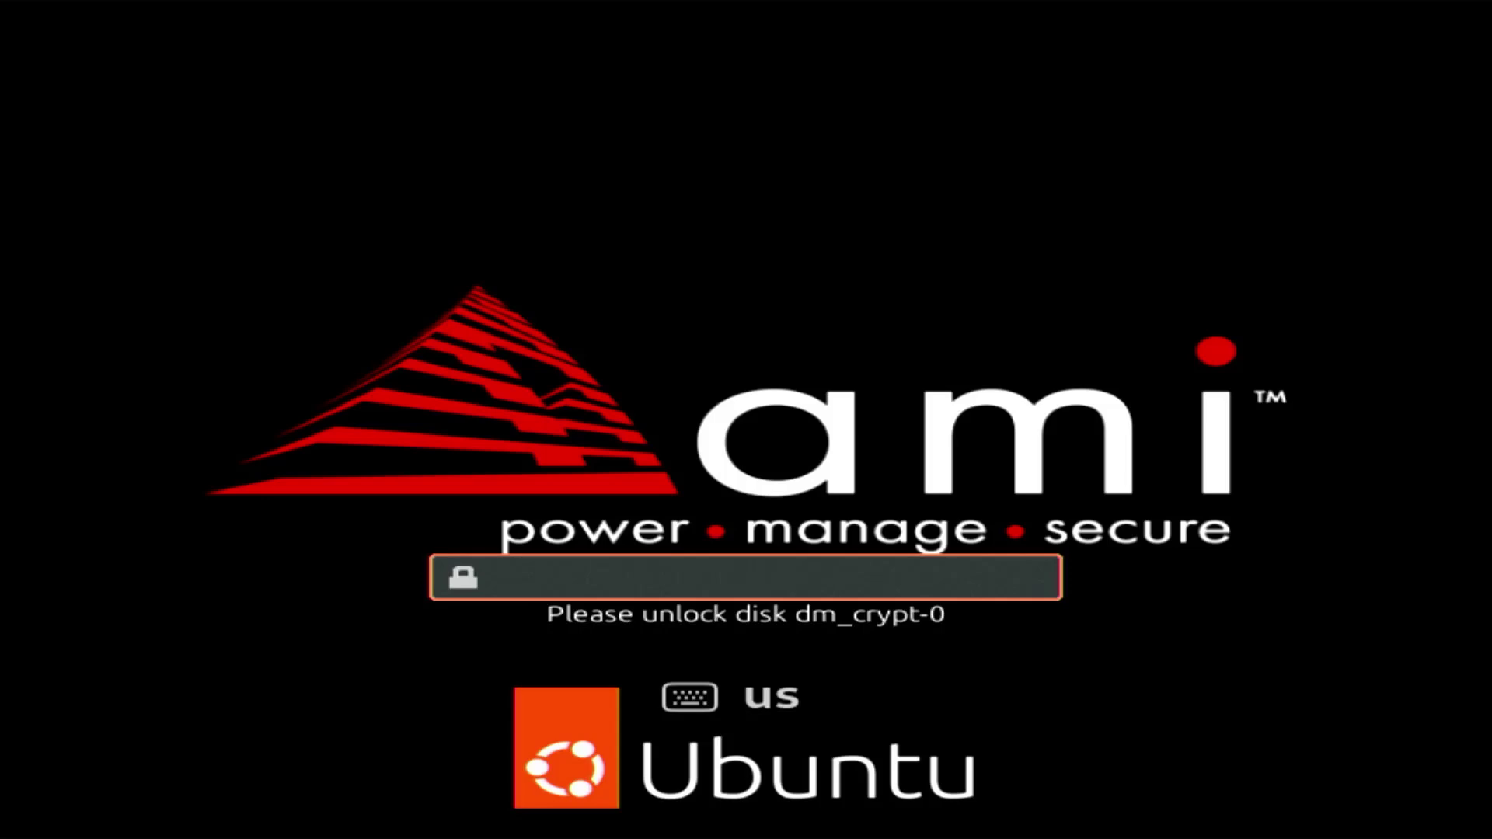
- Enter the dm_crypt-0 unlock passphrase, retyping it after the first attempt is rejected
{"action": "type", "text": "••••"}
{"action": "key", "text": "Return"}
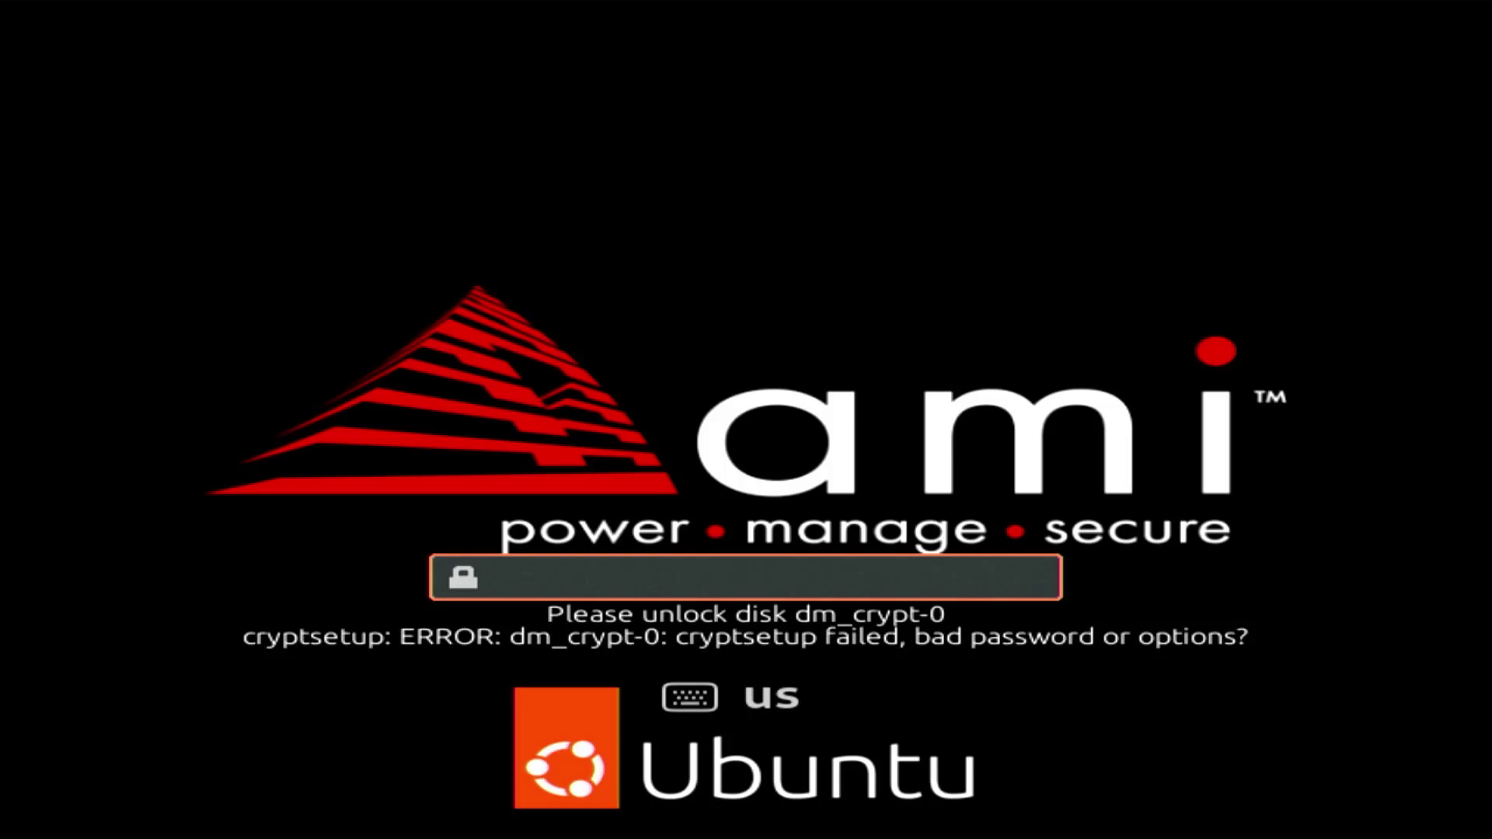
{"action": "type", "text": "•••••"}
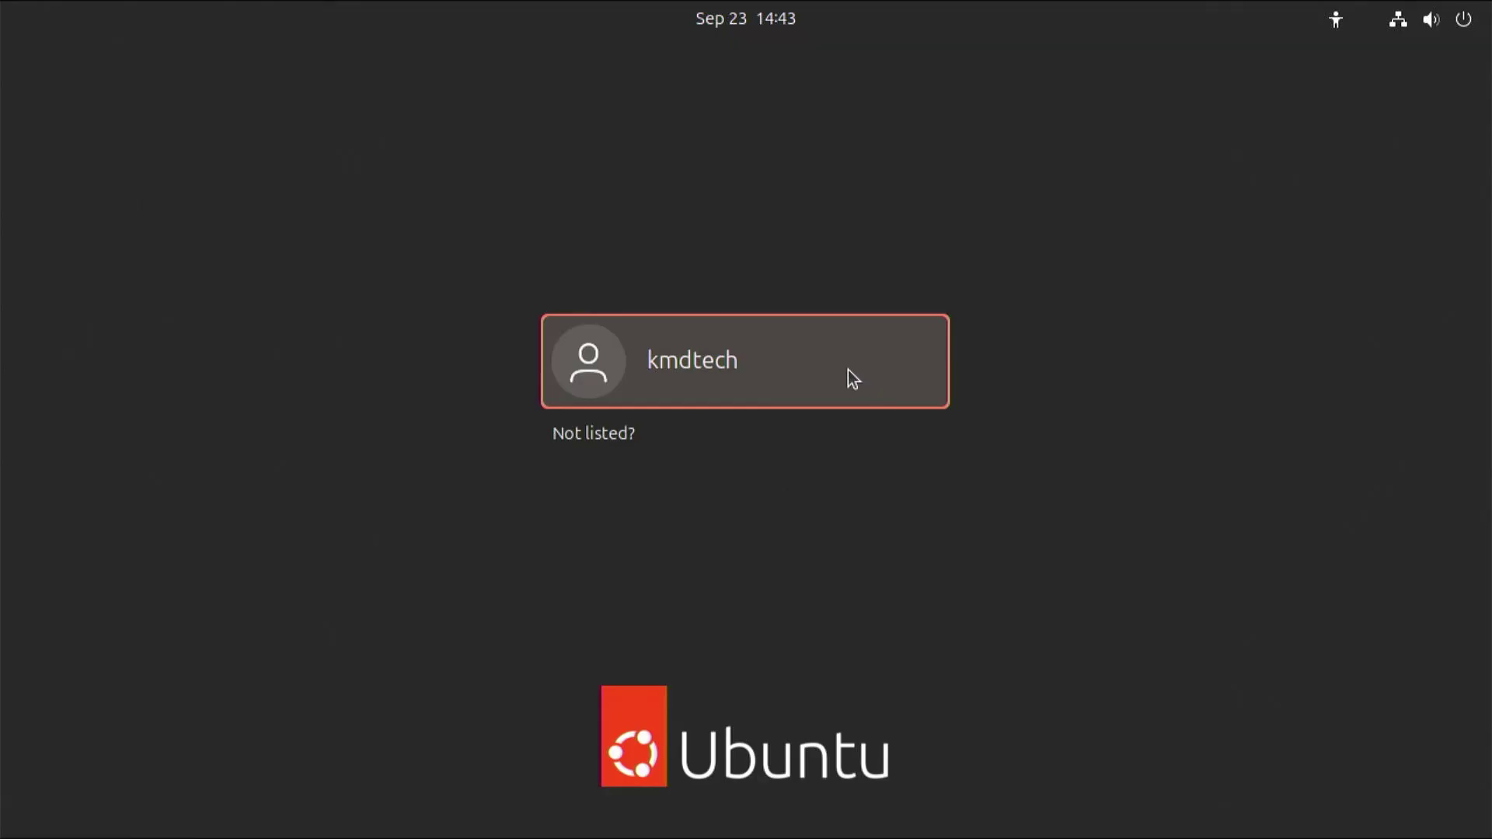
- Log in to the user account on the installed system with its password
{"action": "left_click", "coordinate": [849, 371]}
{"action": "type", "text": "•••••••••"}
{"action": "key", "text": "Return"}
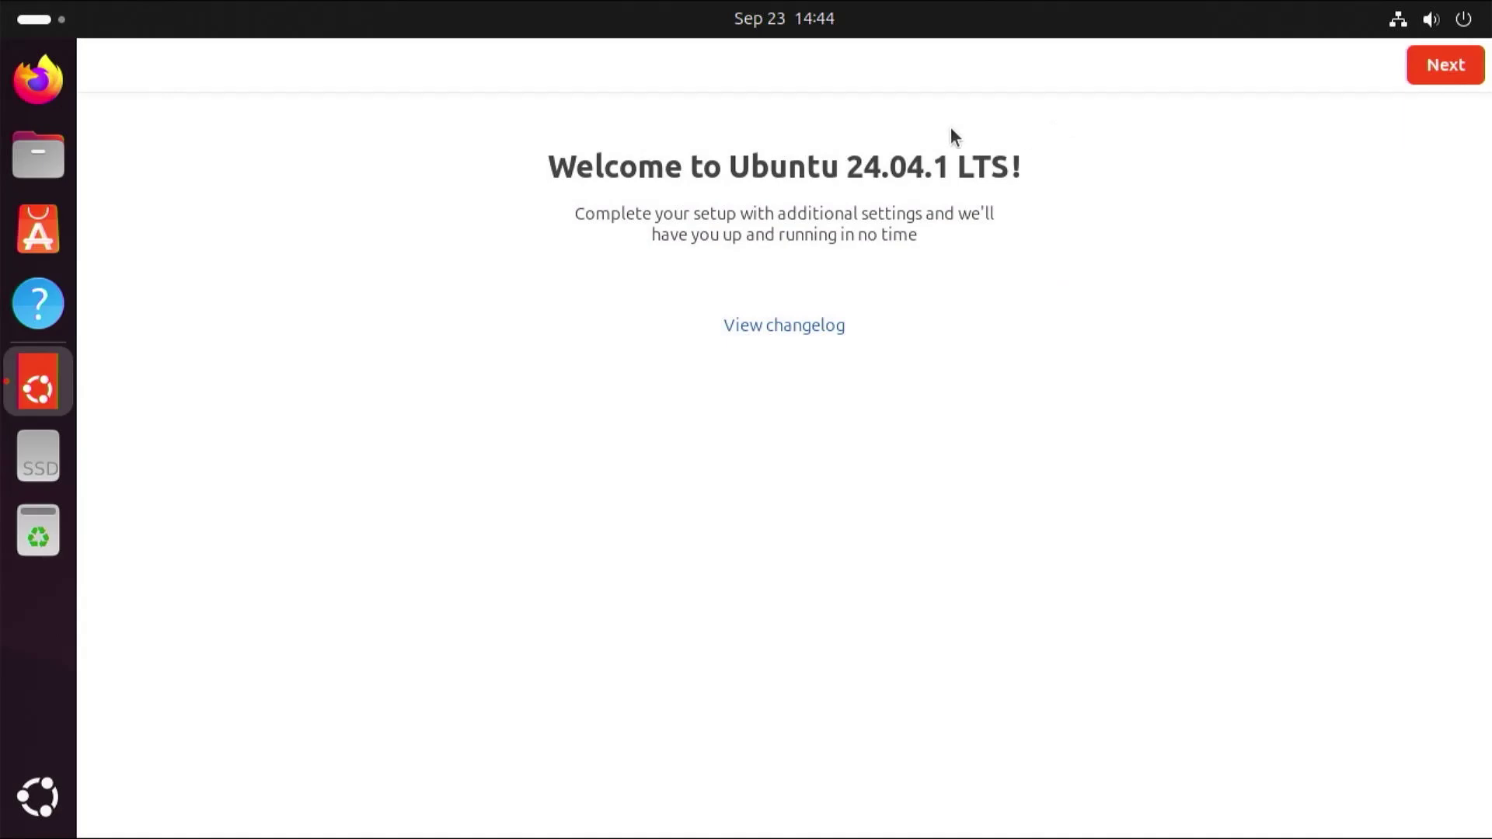
- Open a terminal and run lsblk and ls -al /dev/mapper/dm_crypt-0
{"action": "key", "text": "ctrl+alt+t"}
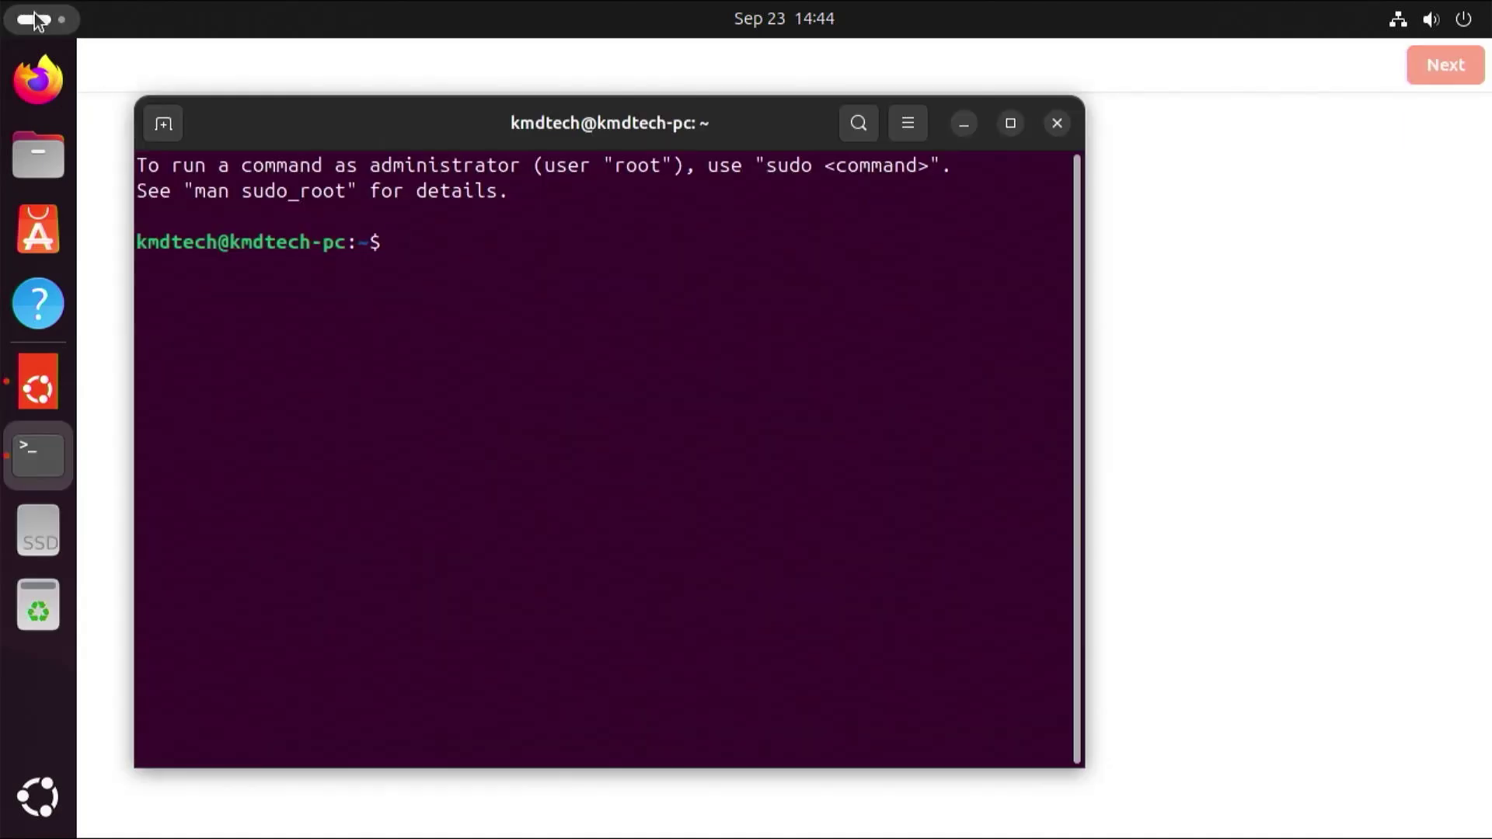
{"action": "type", "text": "lsblk"}
{"action": "key", "text": "Return"}
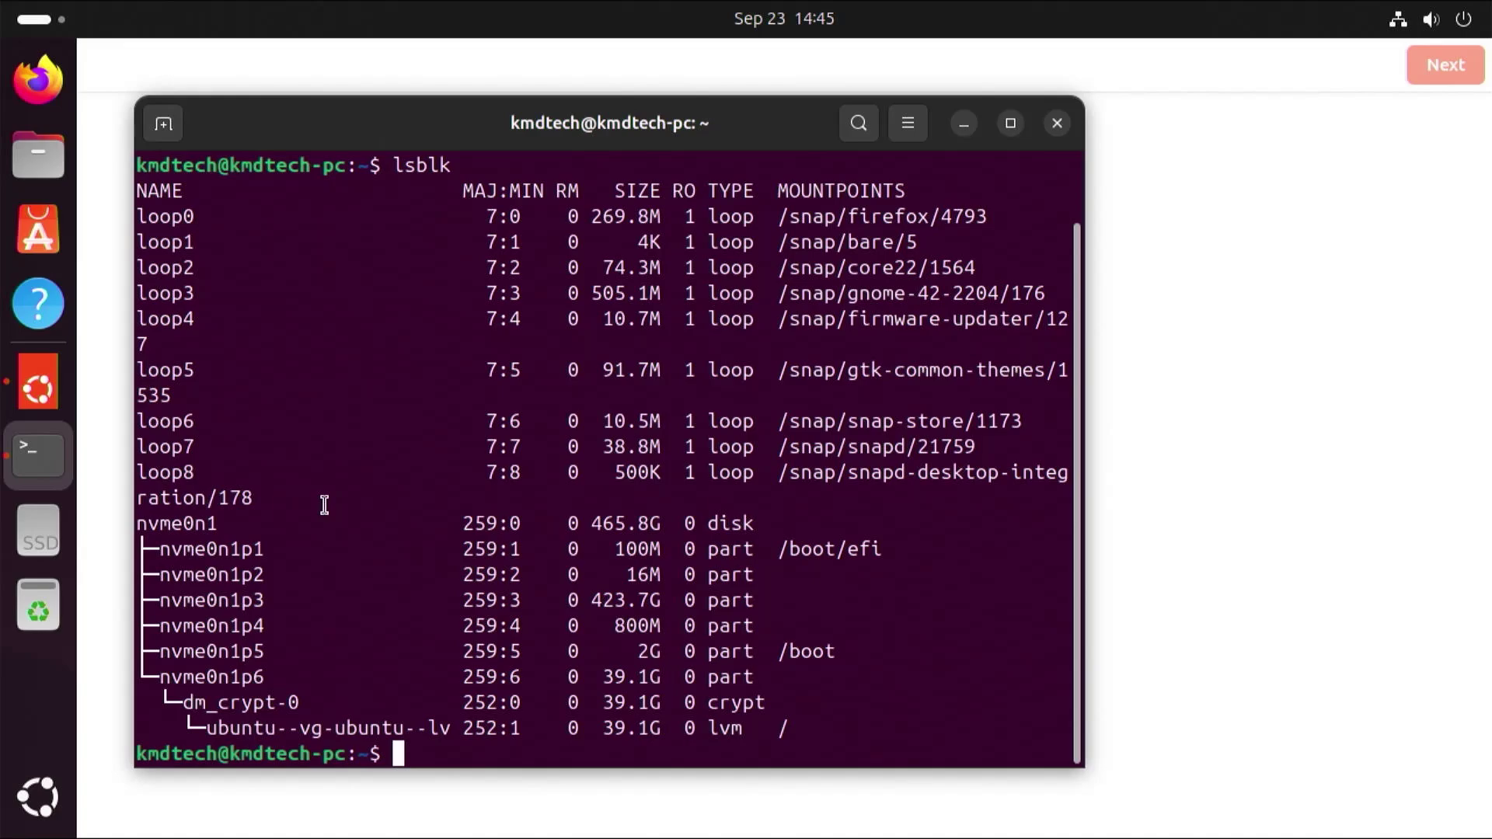
{"action": "type", "text": "ls -al /dev/mapper/"}
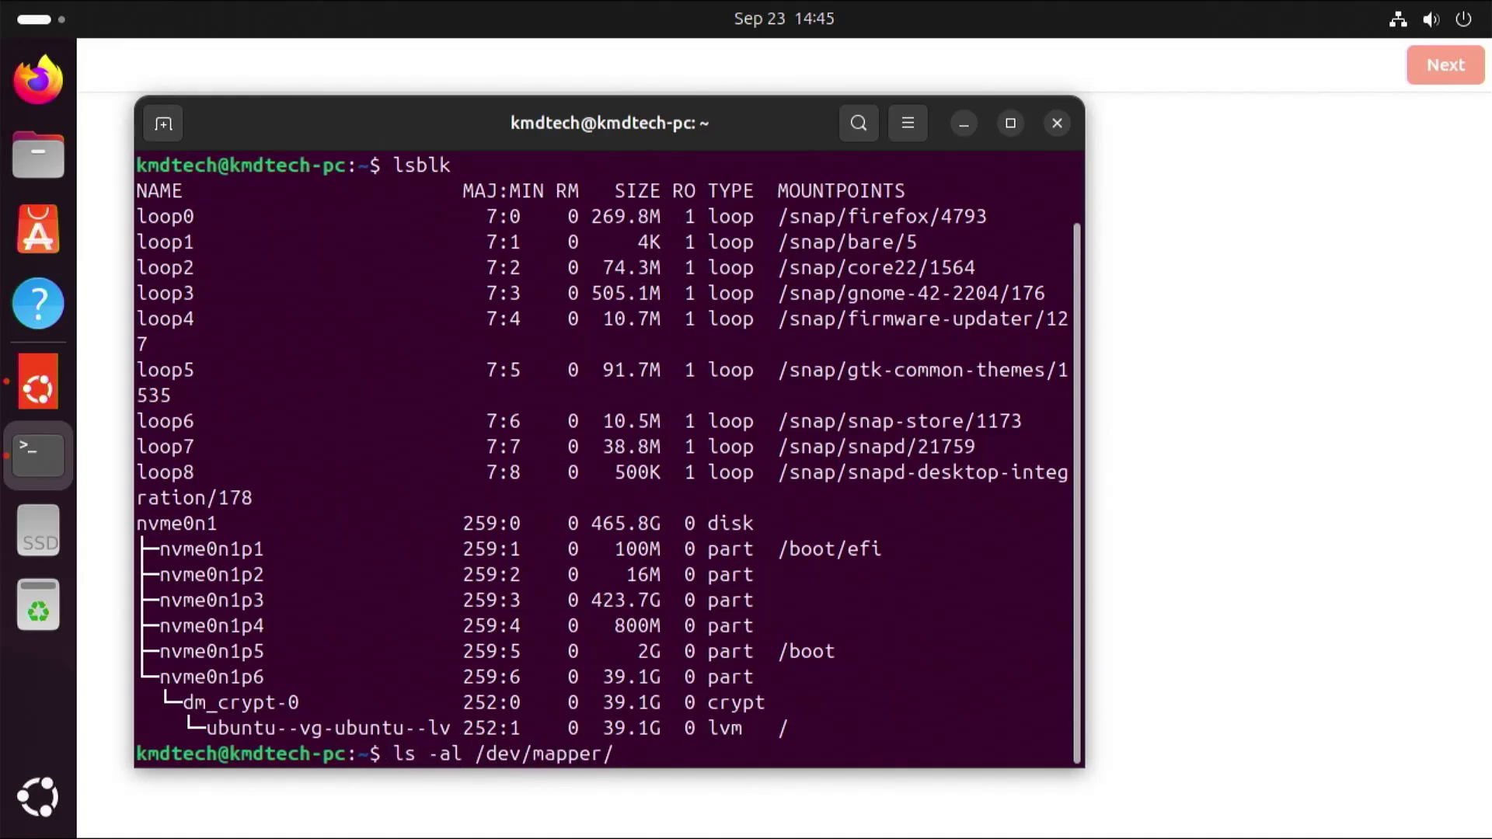
{"action": "type", "text": "dm_crypt-0"}
{"action": "key", "text": "Return"}
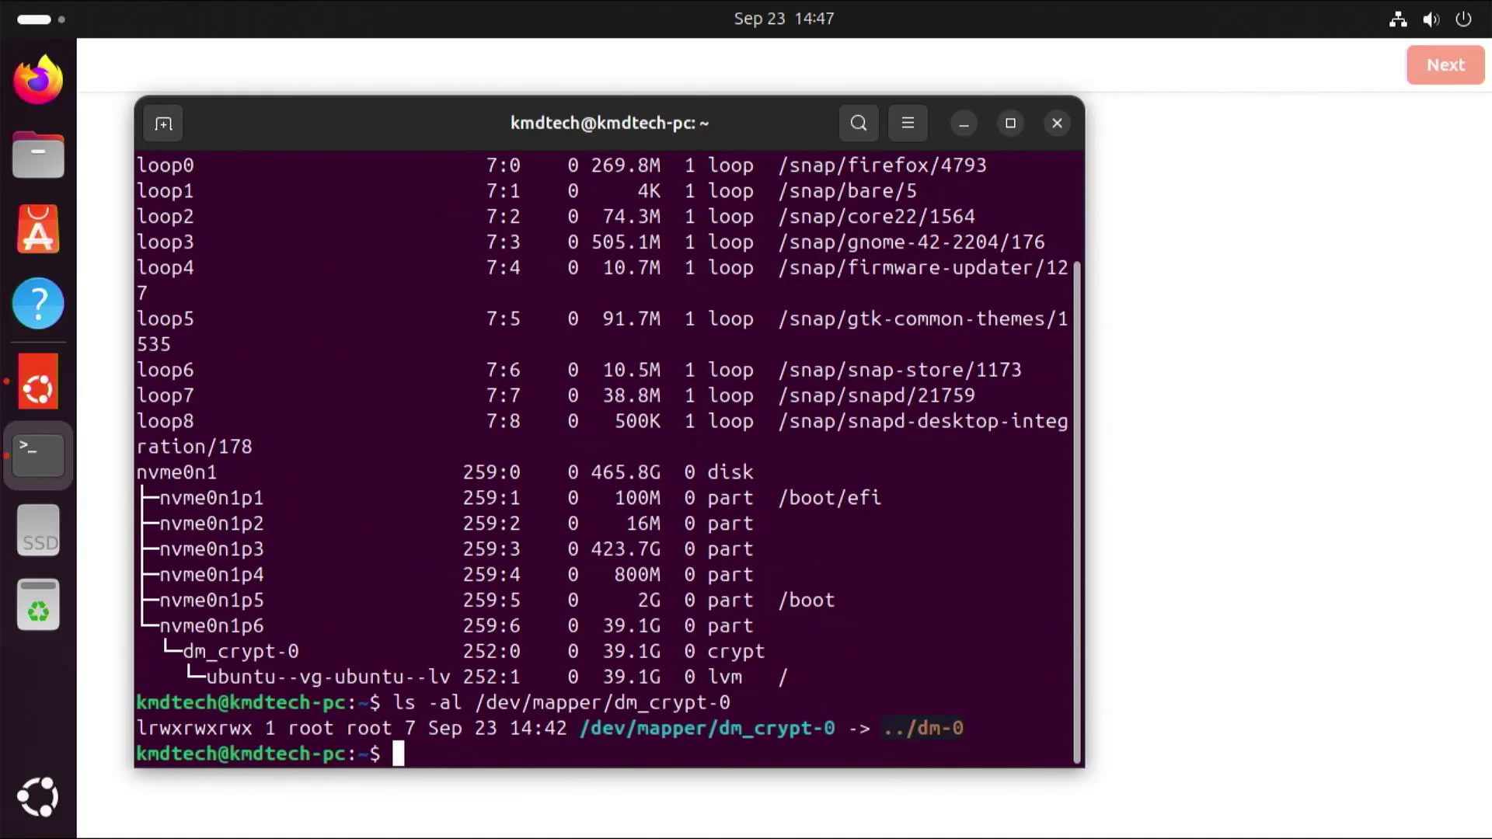
- Run pvdisplay -m, then sudo pvdisplay -m with the administrator password
{"action": "type", "text": "pvdisplay -m"}
{"action": "key", "text": "Return"}
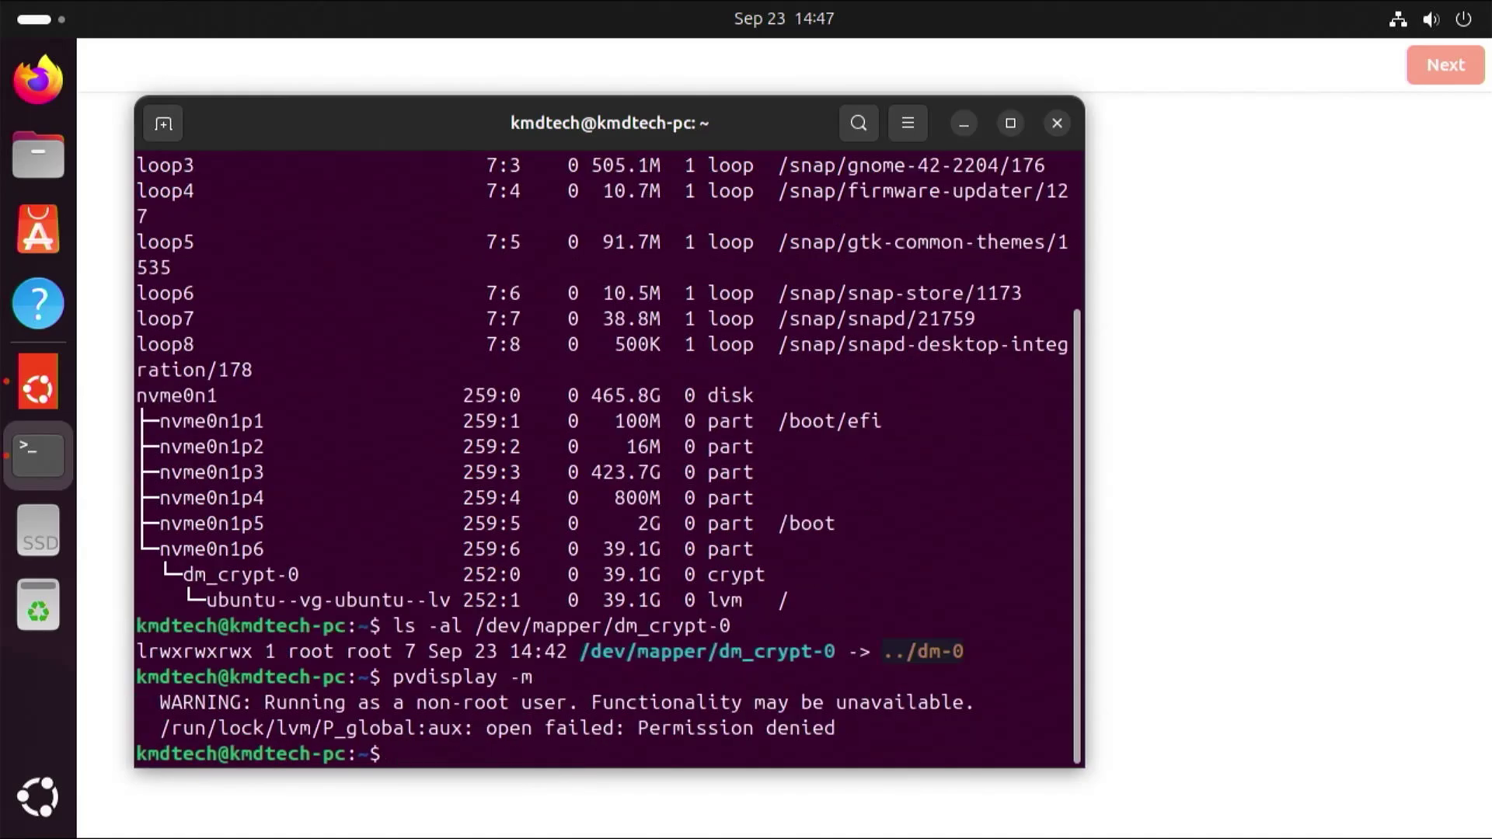
{"action": "type", "text": "sudo pvdisplay -m"}
{"action": "key", "text": "Return"}
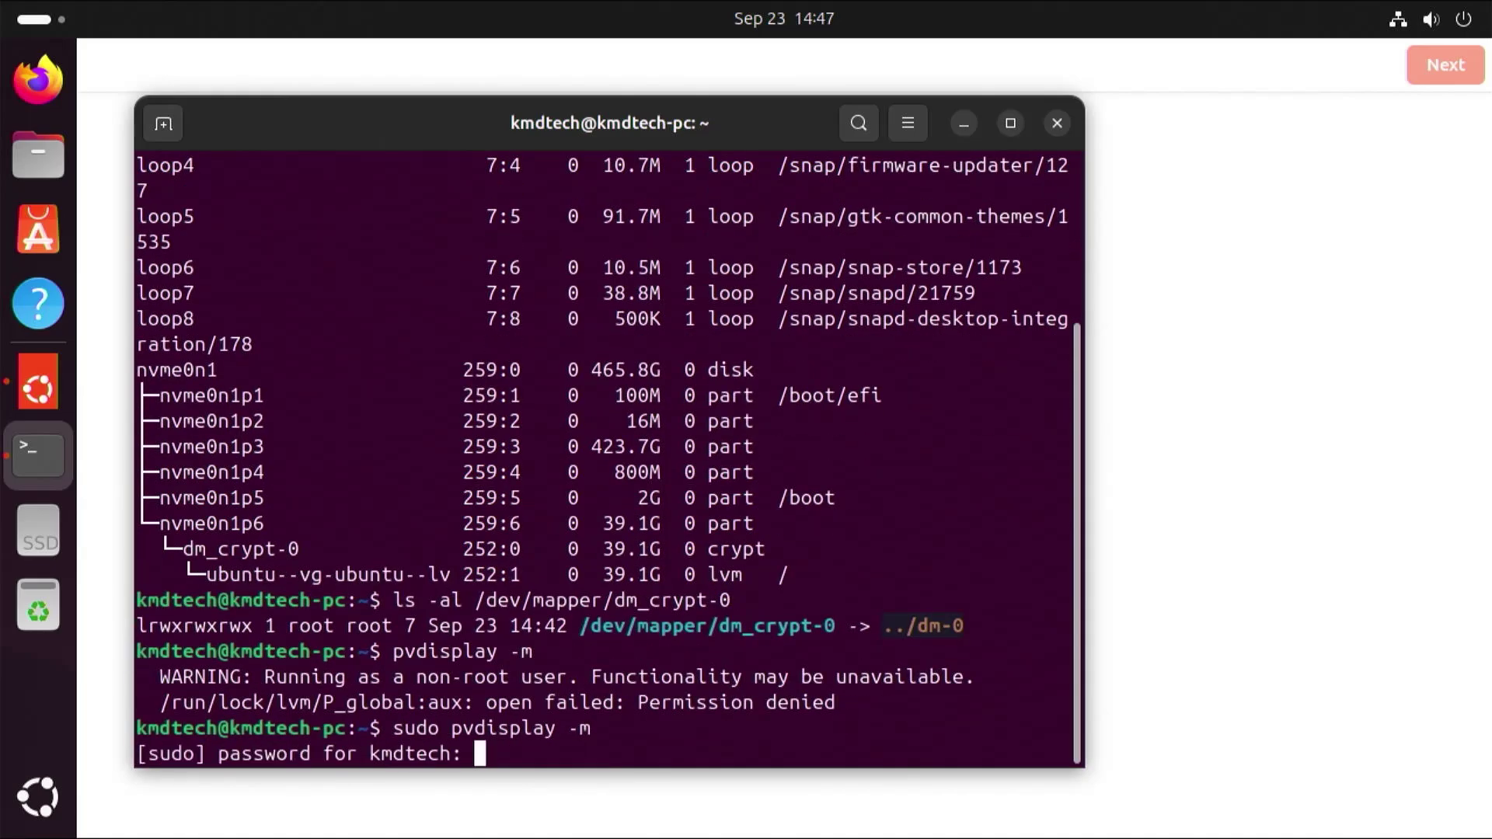
{"action": "key", "text": "Return"}
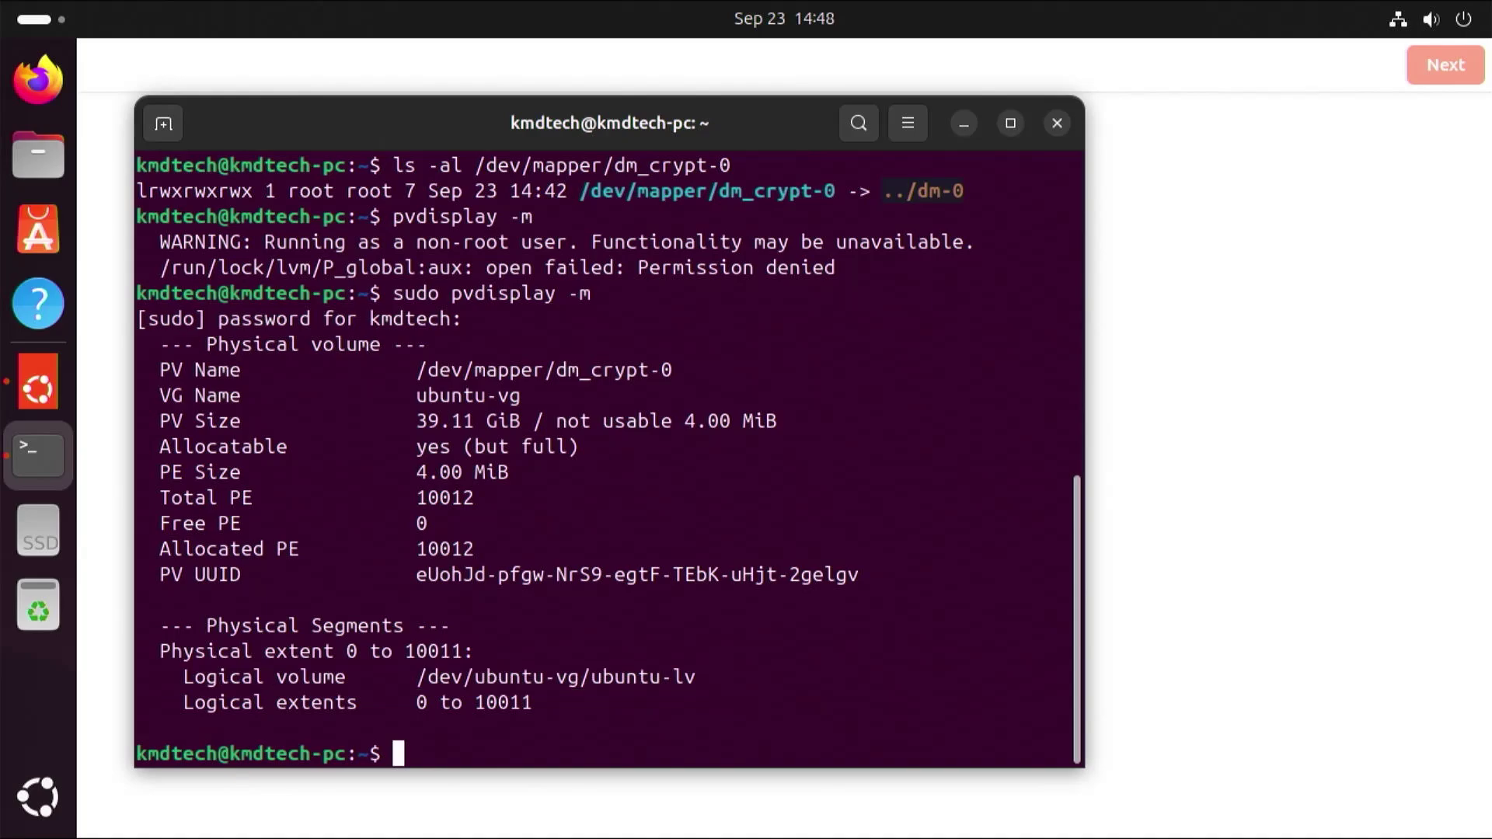
- Run lvs -o +devices with sudo to show ubuntu-lv on dm_crypt-0(0)
{"action": "type", "text": "lvs -o +devices"}
{"action": "key", "text": "Return"}
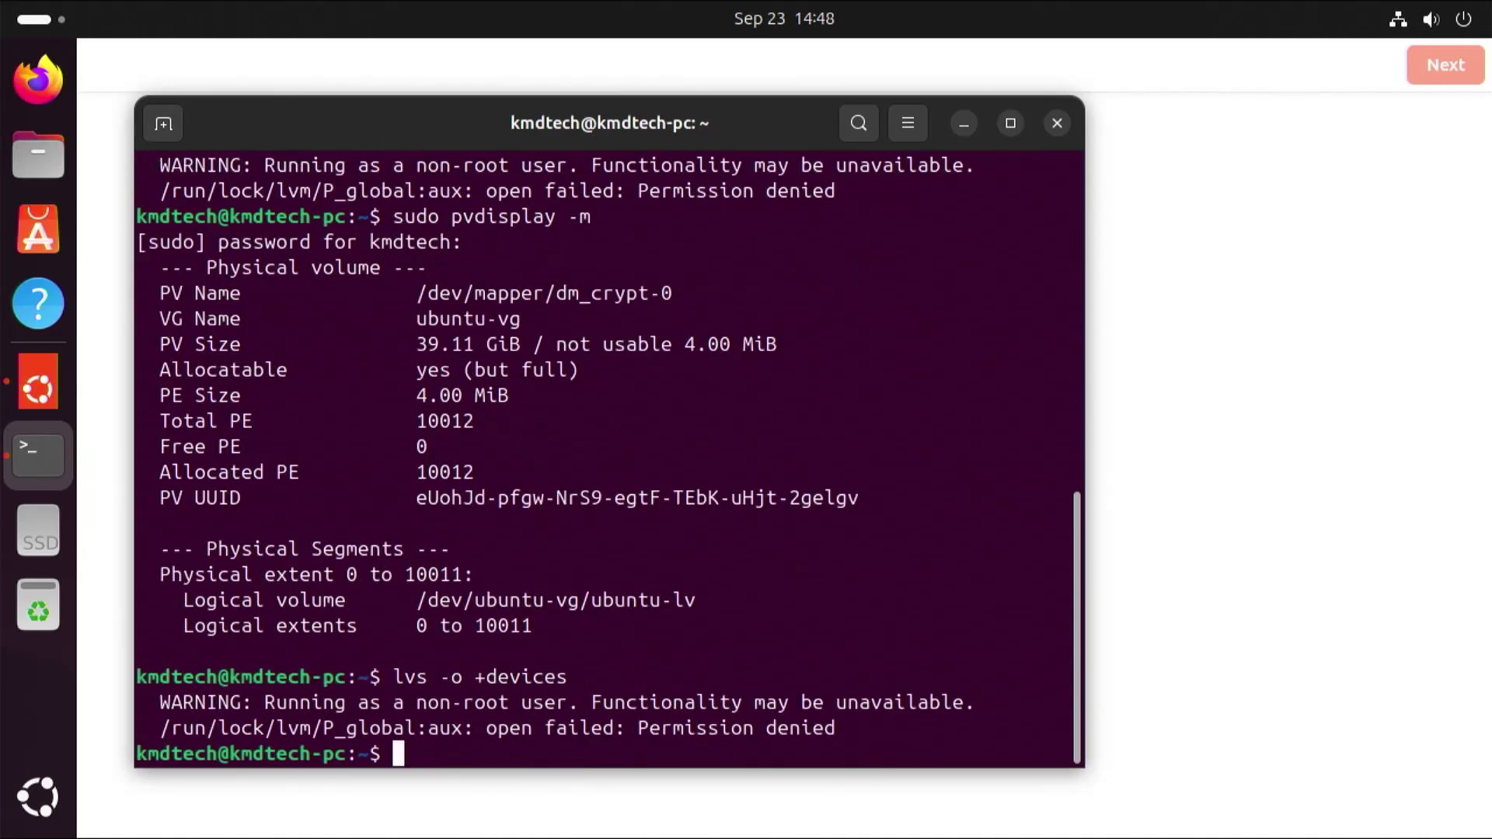
{"action": "key", "text": "Up"}
{"action": "key", "text": "Home"}
{"action": "type", "text": "s"}
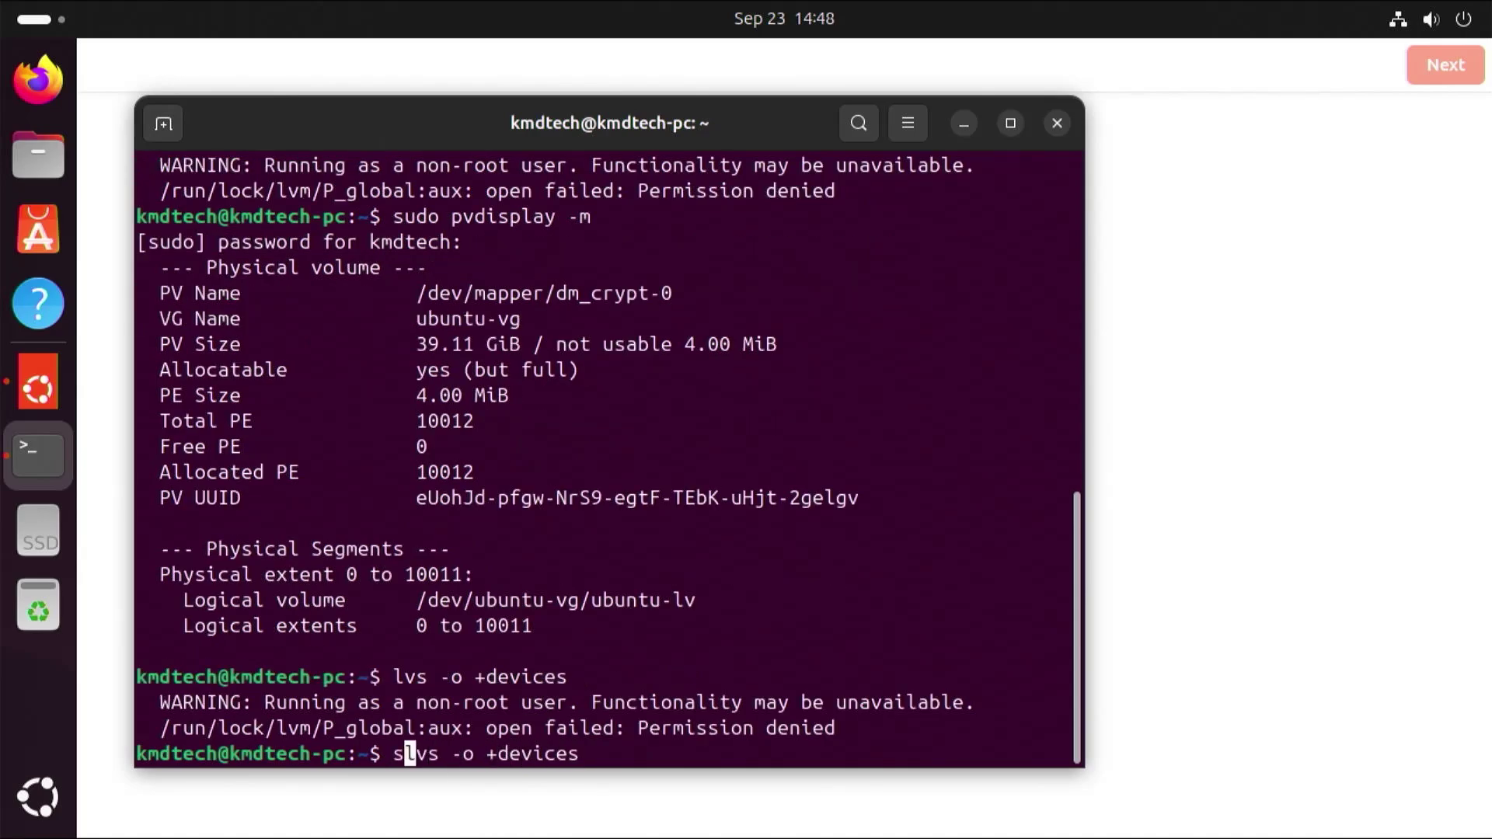
{"action": "type", "text": "udo"}
{"action": "key", "text": "Return"}
{"action": "key", "text": "super+Up"}
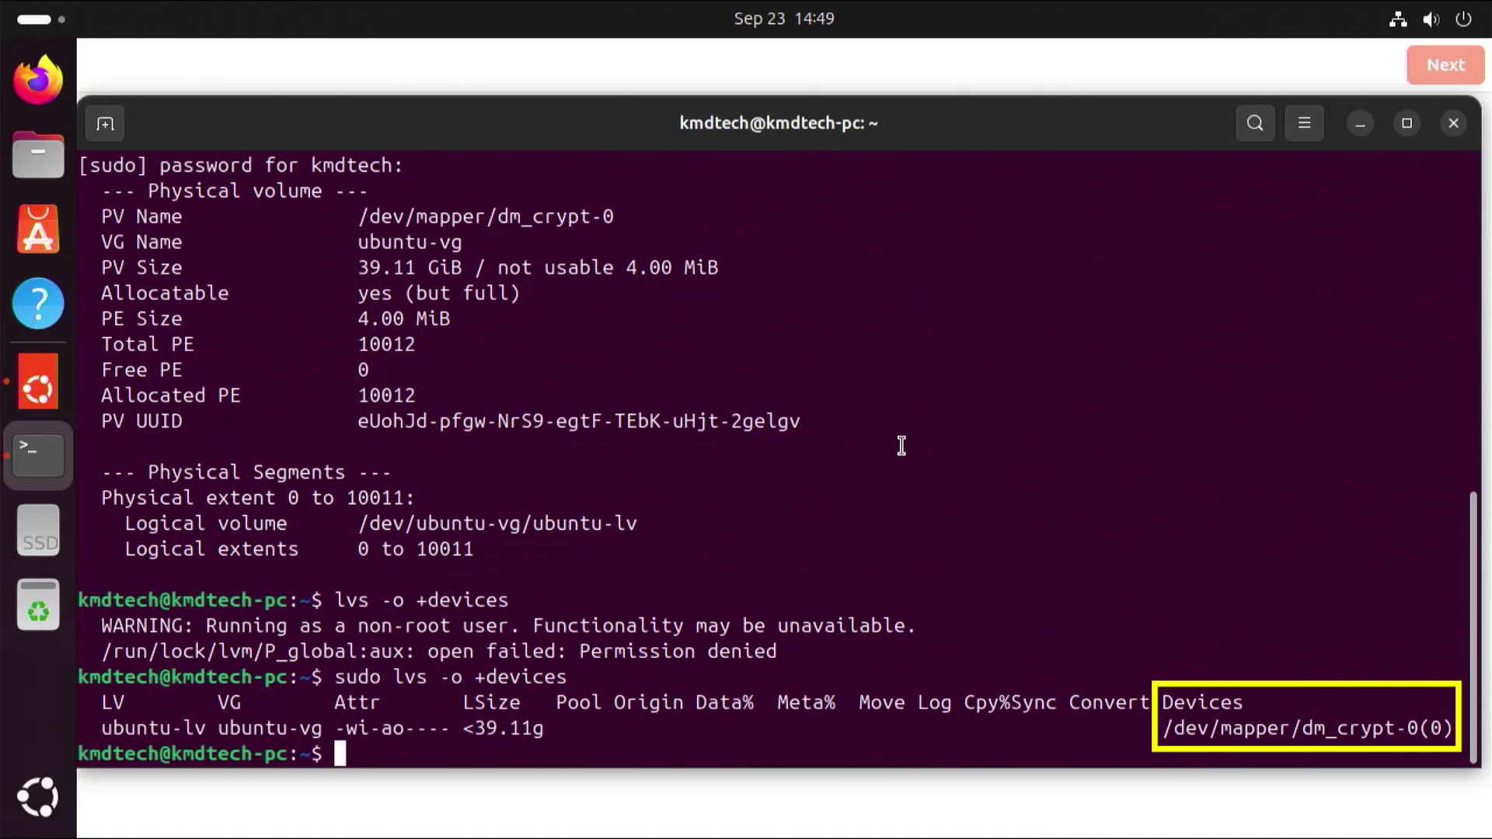
- Choose Windows Boot Manager from the GRUB menu to boot Windows
{"action": "scroll", "coordinate": [602, 591], "scroll_direction": "up", "scroll_amount": 10}
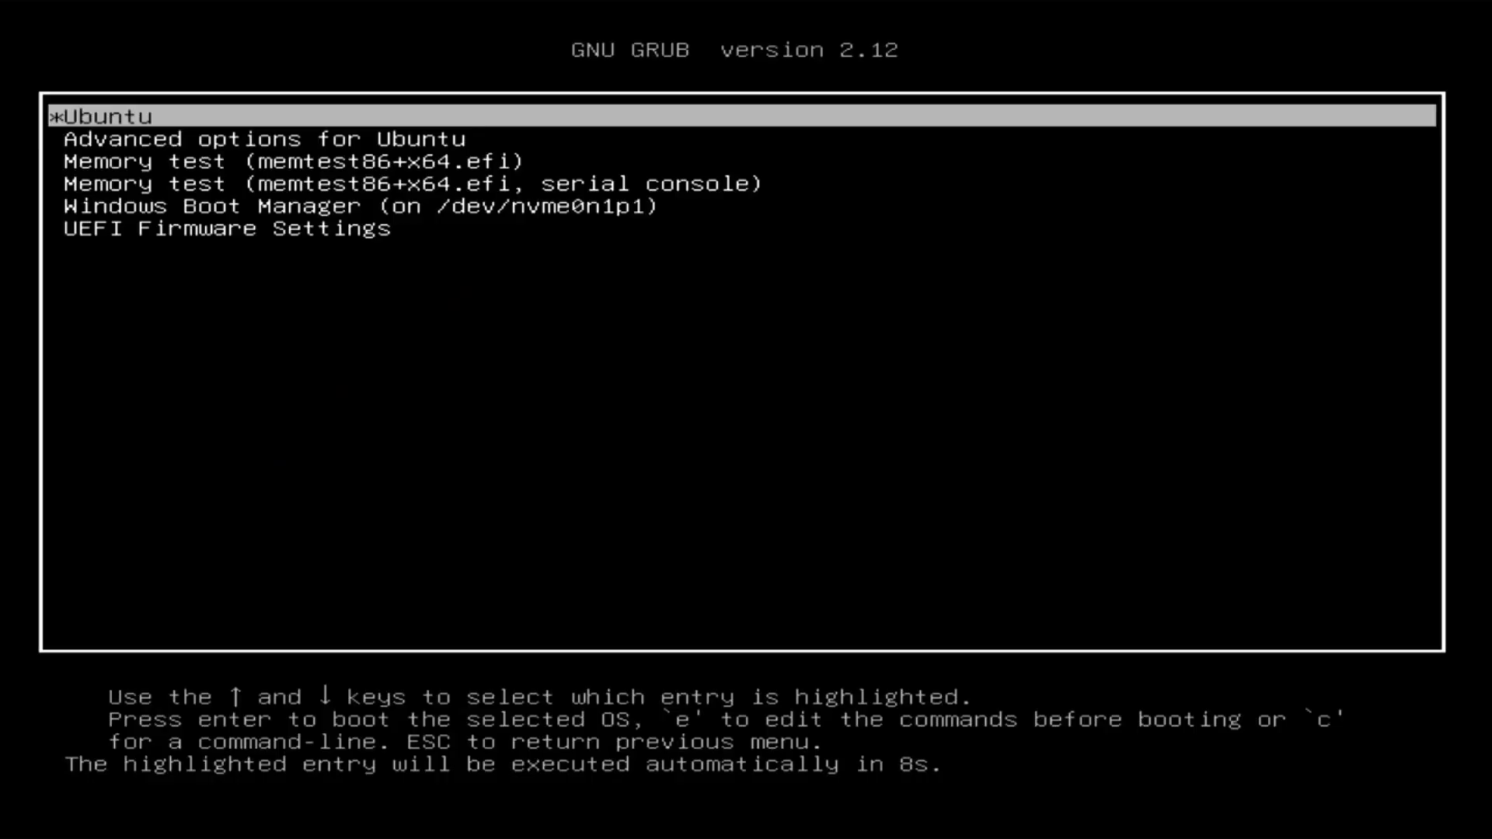
{"action": "key", "text": "Down"}
{"action": "key", "text": "Down"}
{"action": "key", "text": "Down"}
{"action": "key", "text": "Down"}
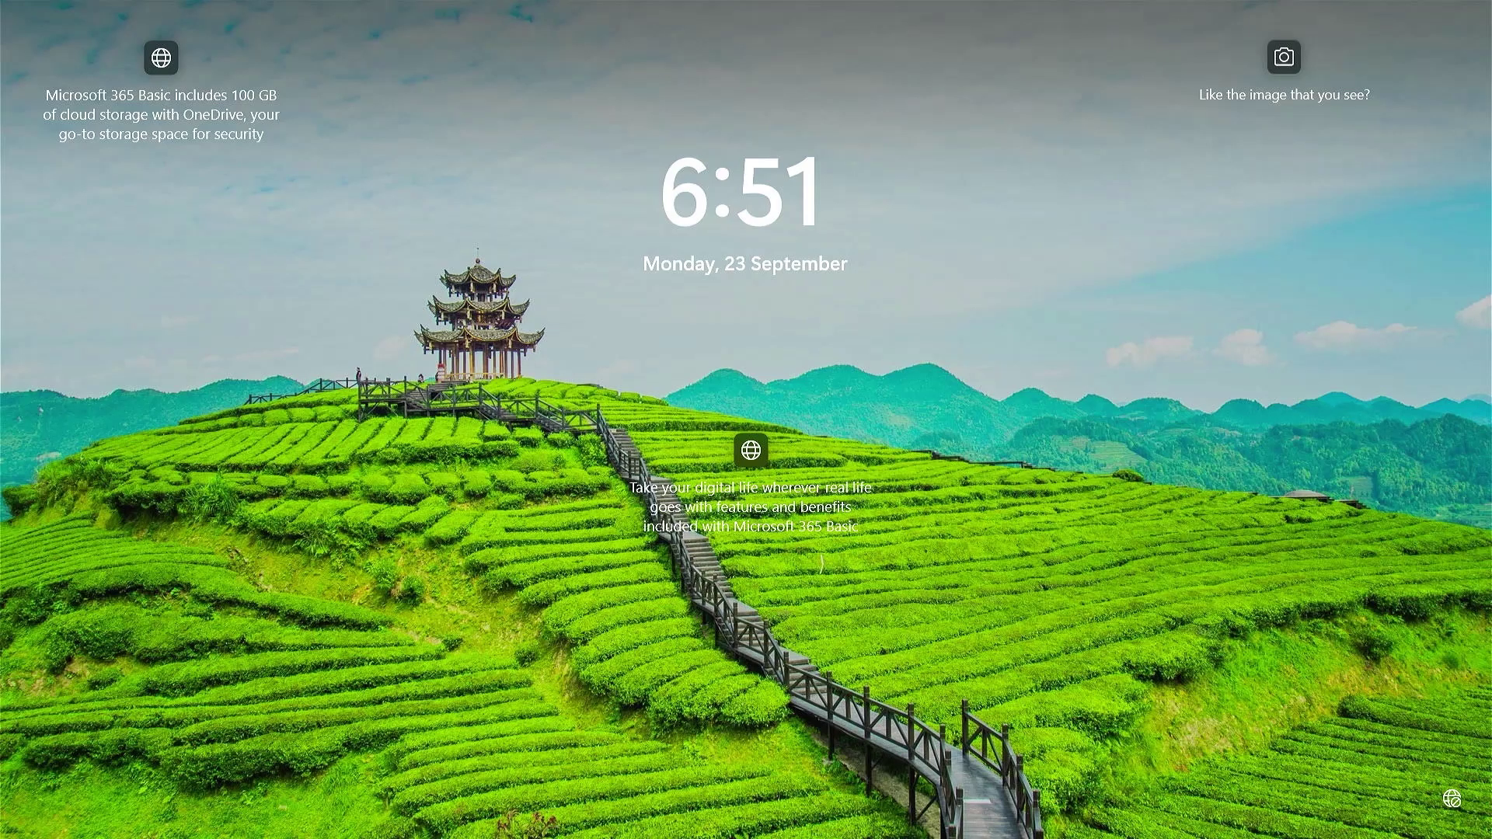